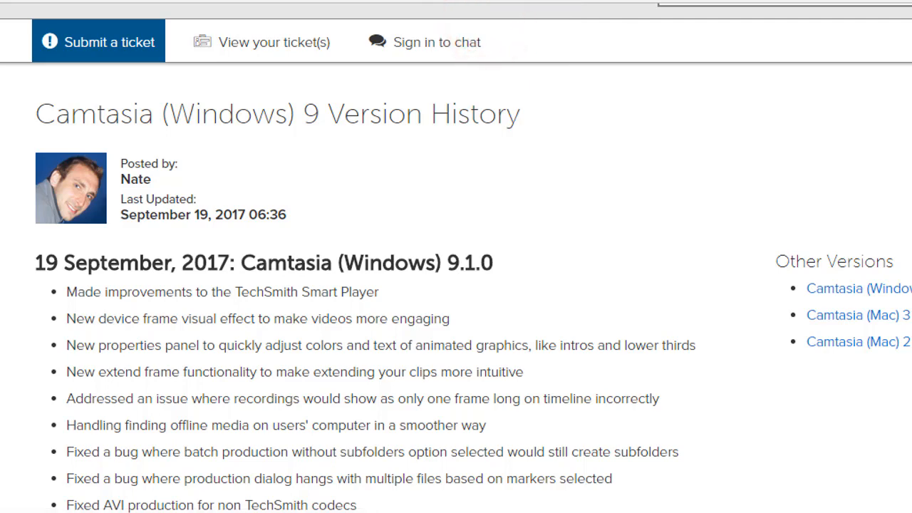
Read through the 9.1.0 release notes on the Camtasia (Windows) 9 Version History page
scroll(874, 268, down, 3)
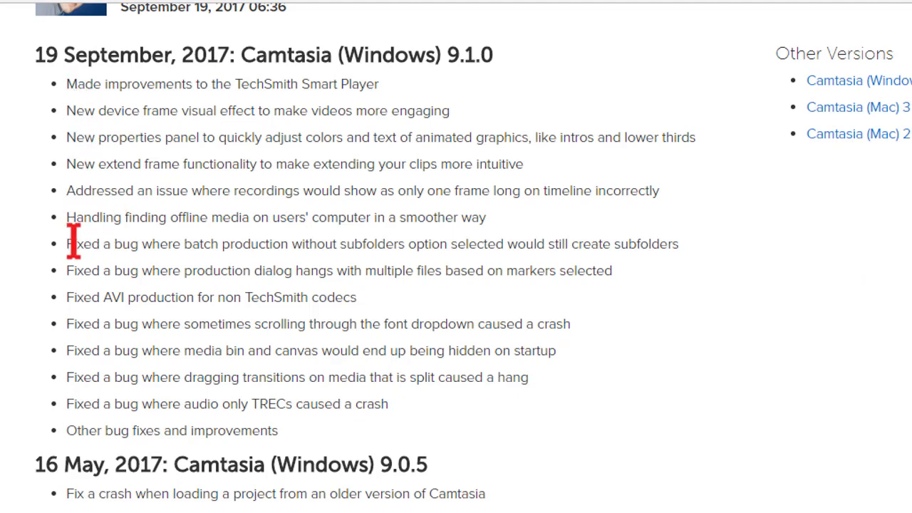
drag(68, 244, 573, 425)
click(784, 371)
Switch to Camtasia and move the playhead past the last clips, onto an empty stretch of the timeline
mouse_move(740, 512)
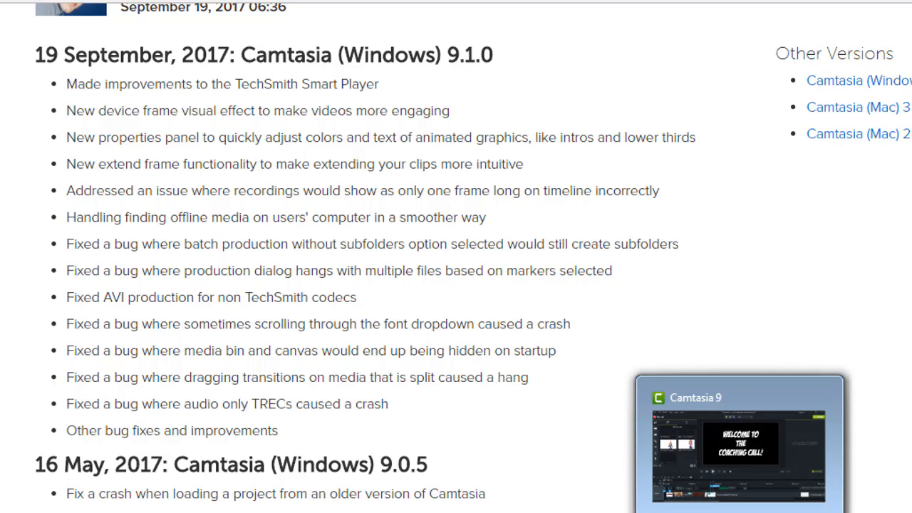
mouse_move(575, 512)
click(633, 471)
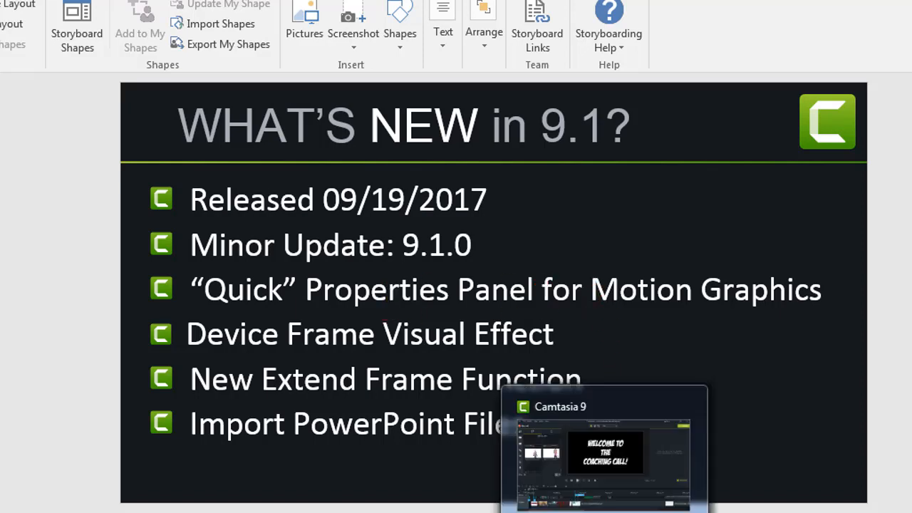
click(606, 456)
click(588, 415)
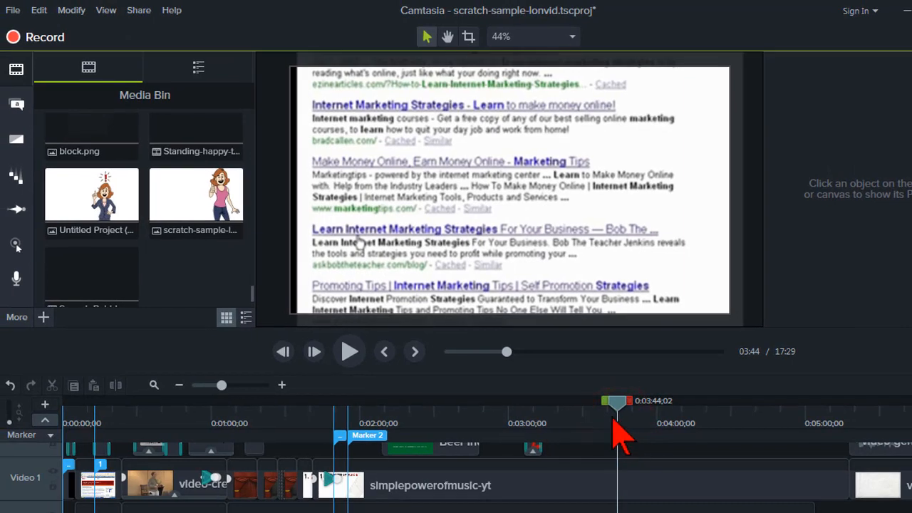
scroll(620, 431, down, 3)
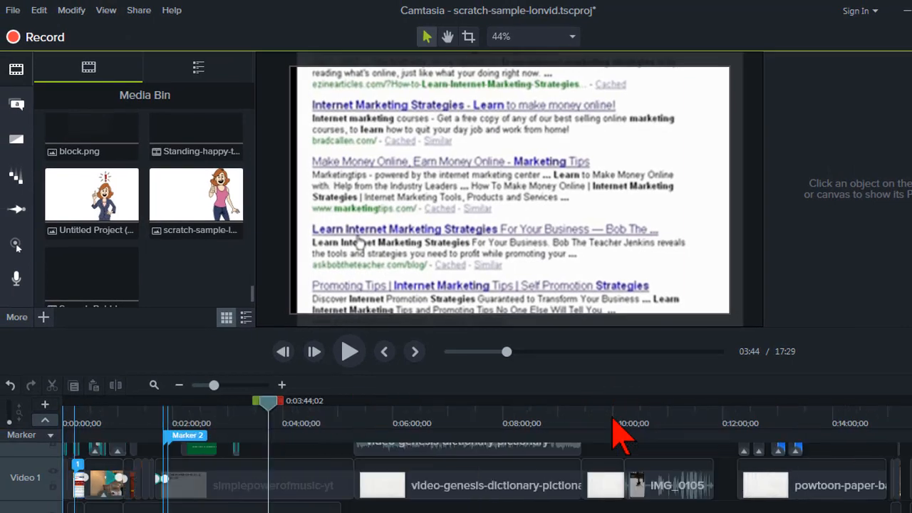
click(875, 414)
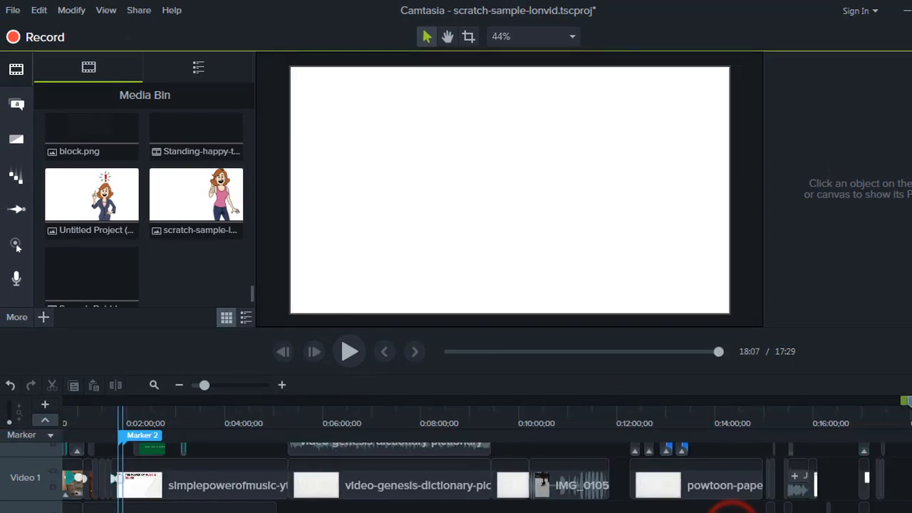
scroll(733, 499, up, 2)
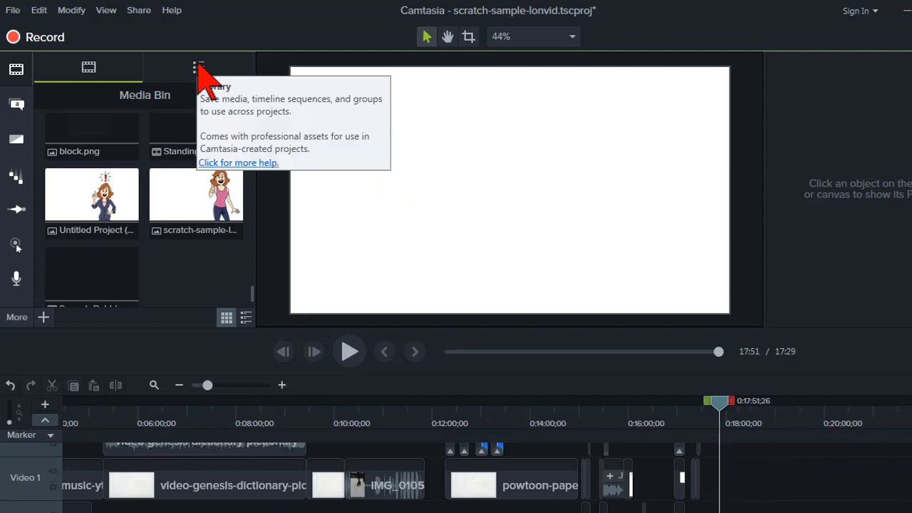
Open the Library and expand the Motion Graphics - Lower Thirds folder to show its first assets
click(201, 68)
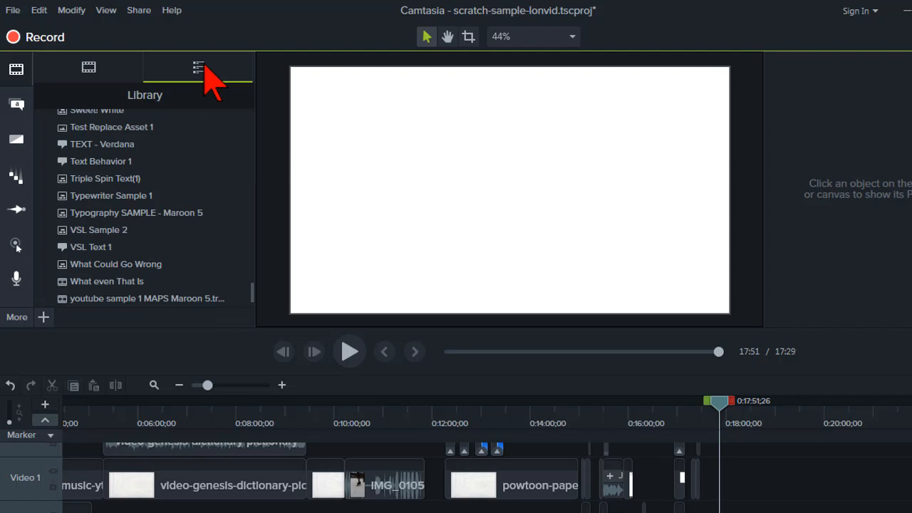
click(249, 292)
drag(251, 250, 254, 167)
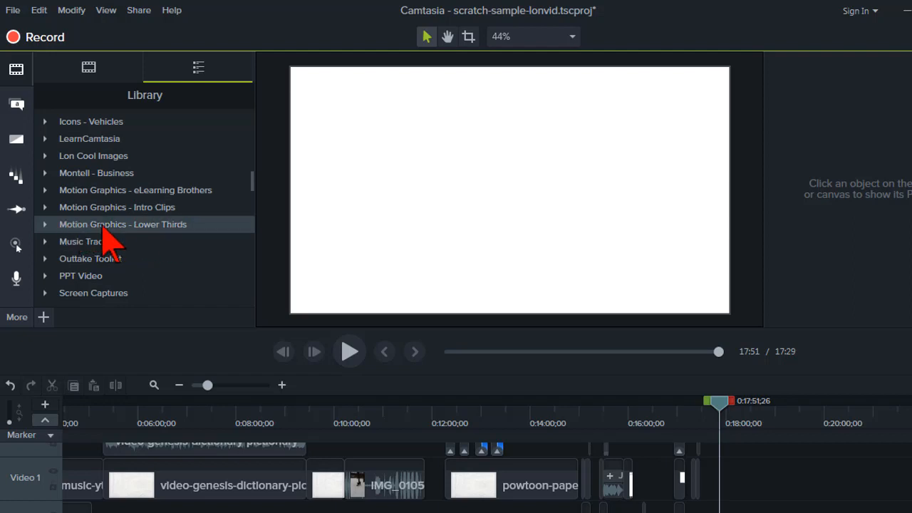
click(45, 224)
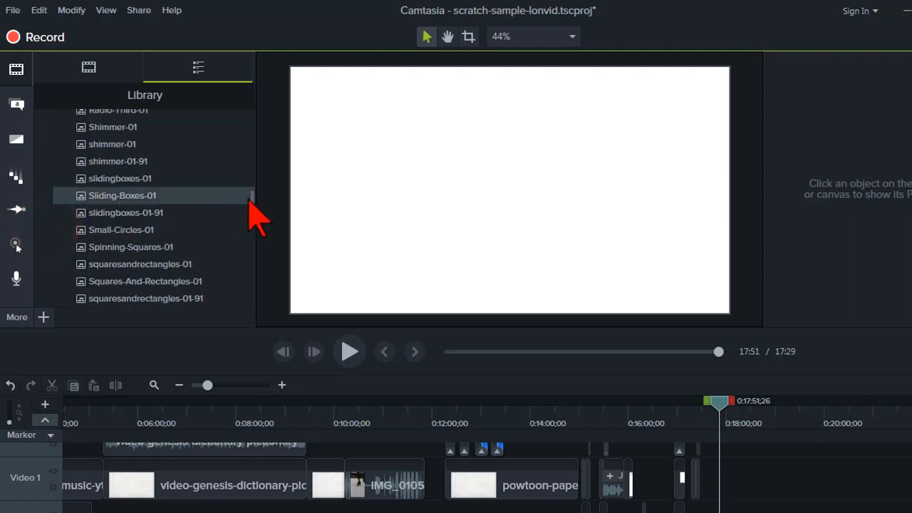
drag(253, 200, 254, 176)
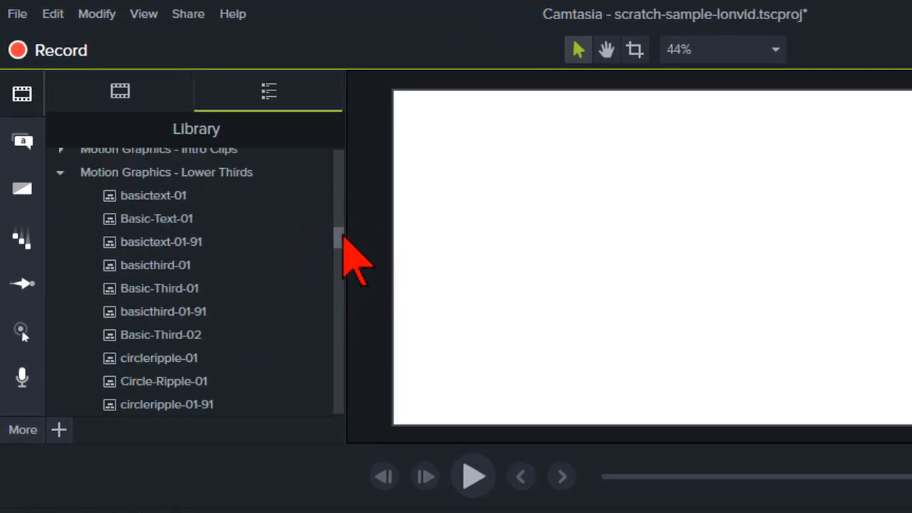
scroll(344, 237, up, 1)
scroll(343, 241, down, 1)
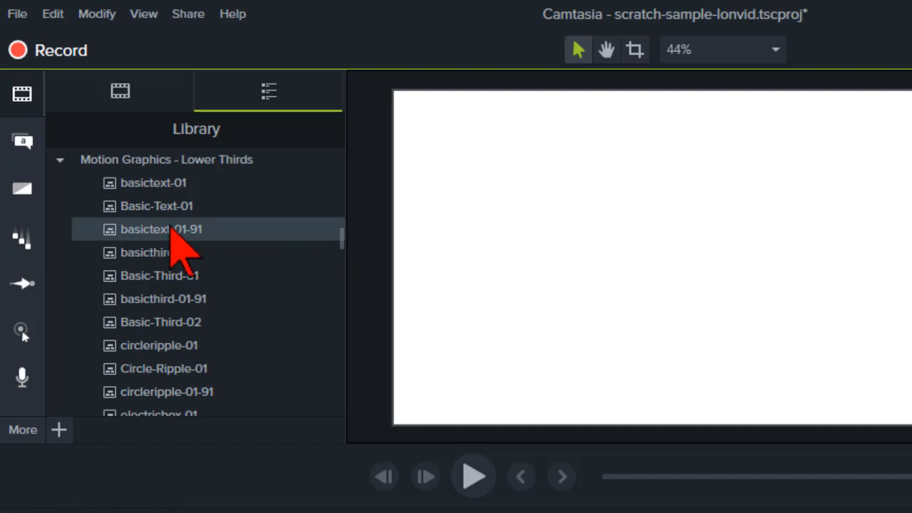
Preview the Basic-Third-01 lower third and add it to the timeline at the playhead
double_click(160, 275)
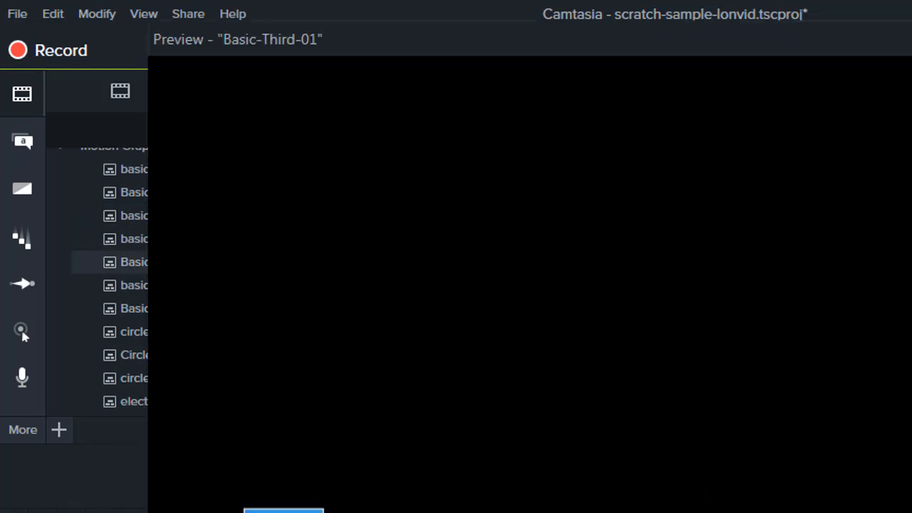
click(911, 39)
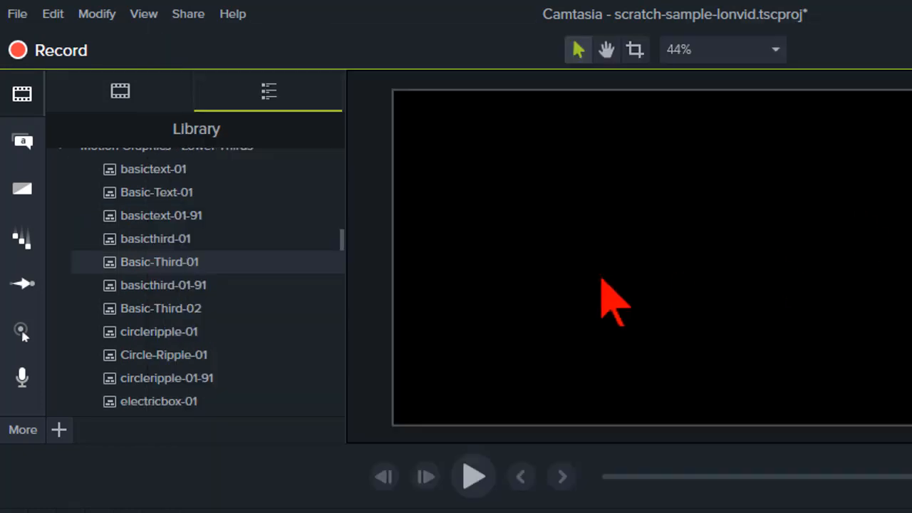
right_click(159, 264)
right_click(186, 273)
click(240, 287)
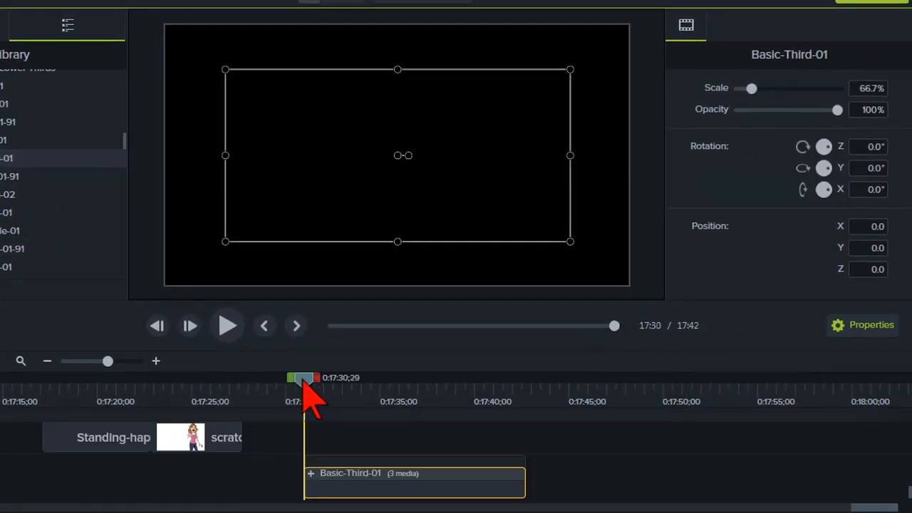
Scrub into Basic-Third-01 and inspect the shape, text and logo layers inside its nested groups
drag(305, 383, 343, 384)
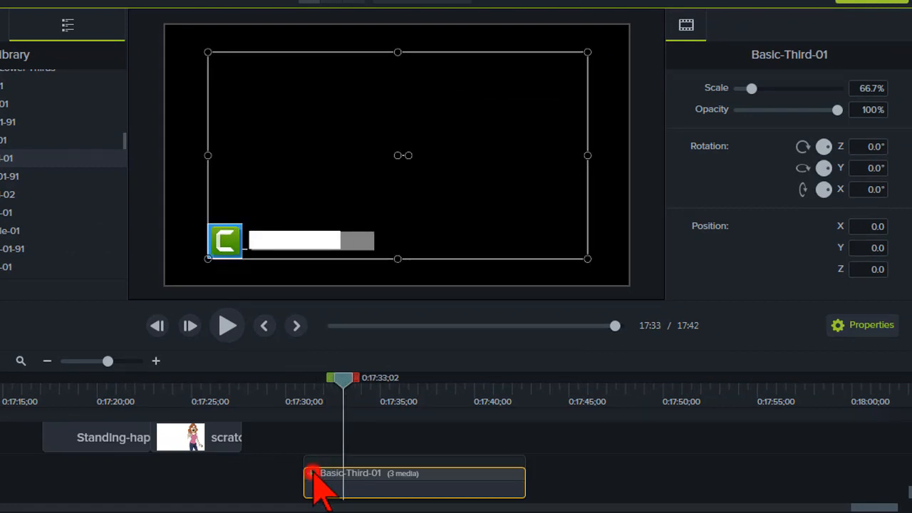
click(313, 474)
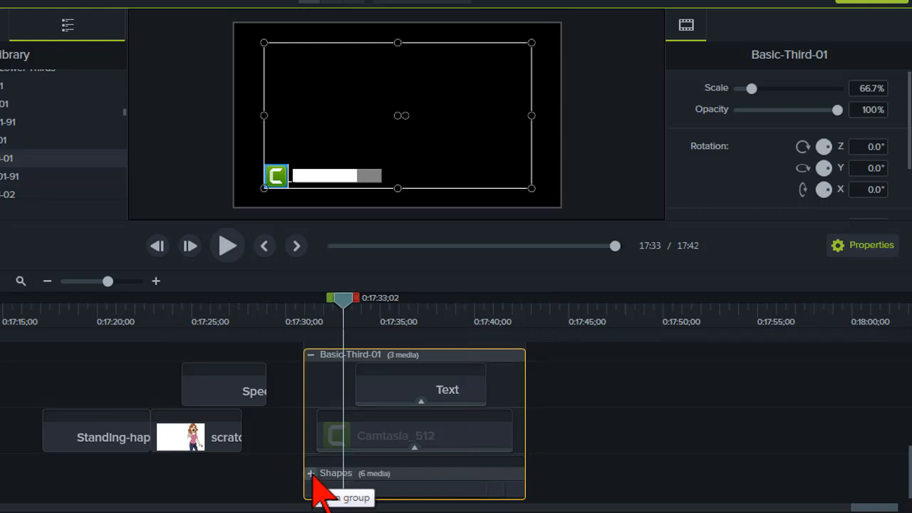
click(311, 474)
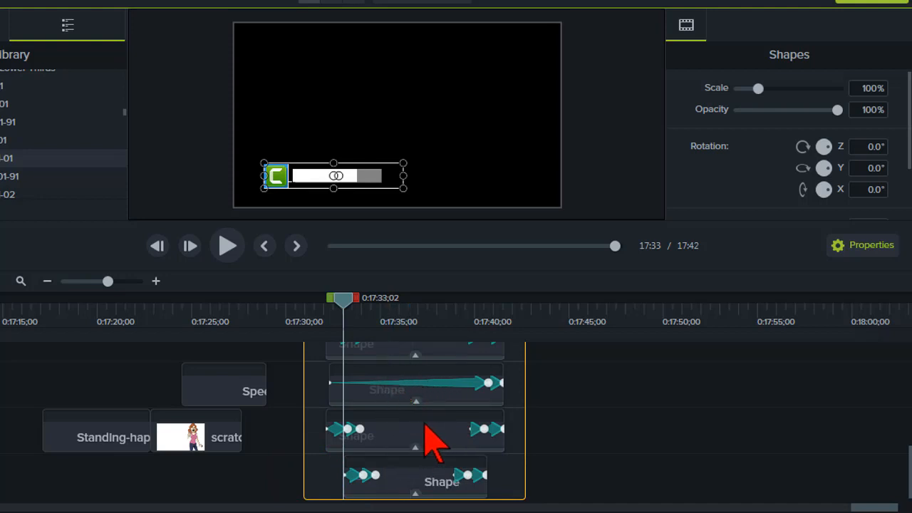
click(401, 480)
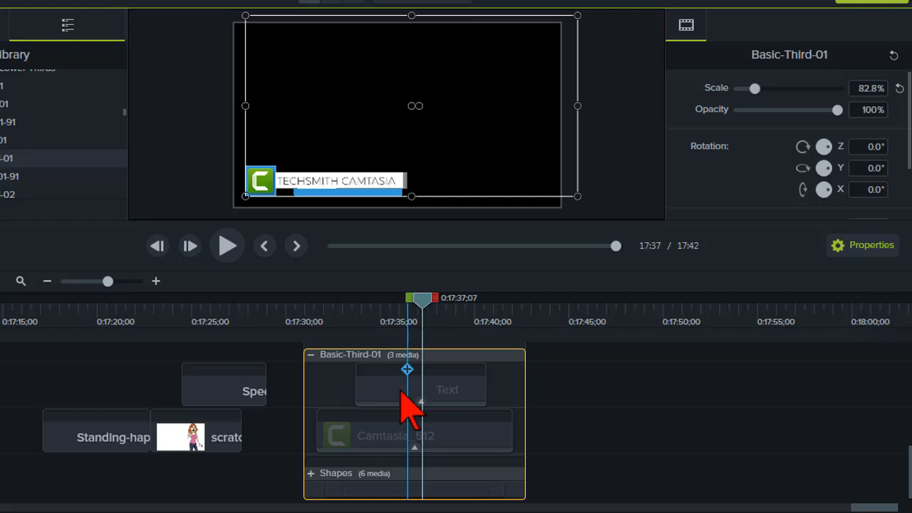
click(401, 389)
click(377, 437)
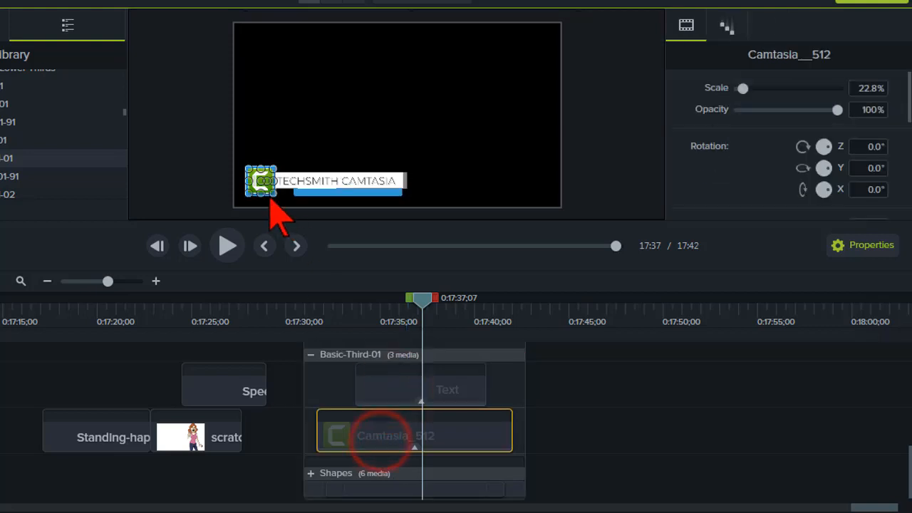
click(311, 473)
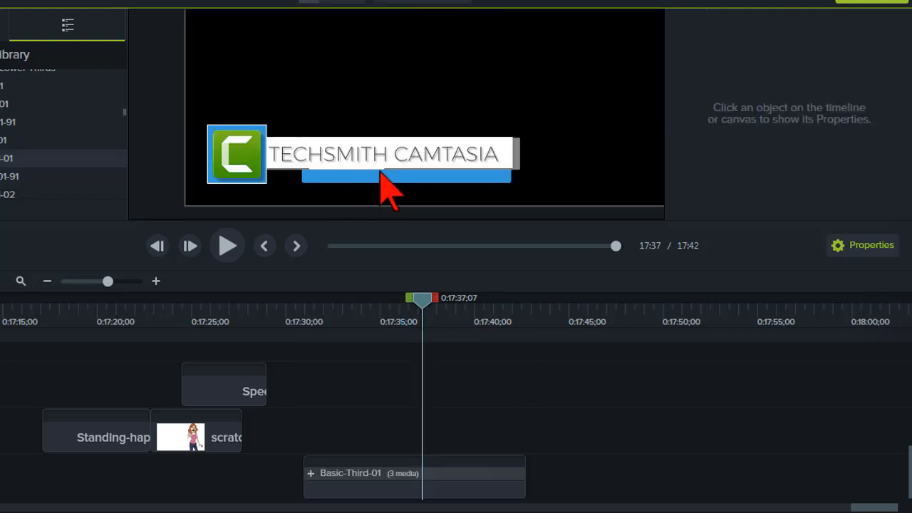
Reopen the Shapes group inside Basic-Third-01 and change the fill of the bar beneath the title to solid red
click(311, 473)
click(311, 473)
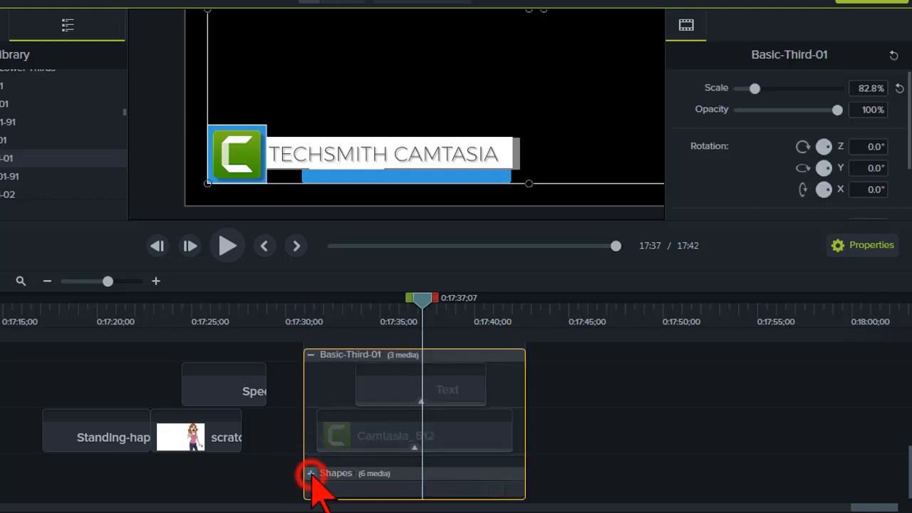
click(310, 473)
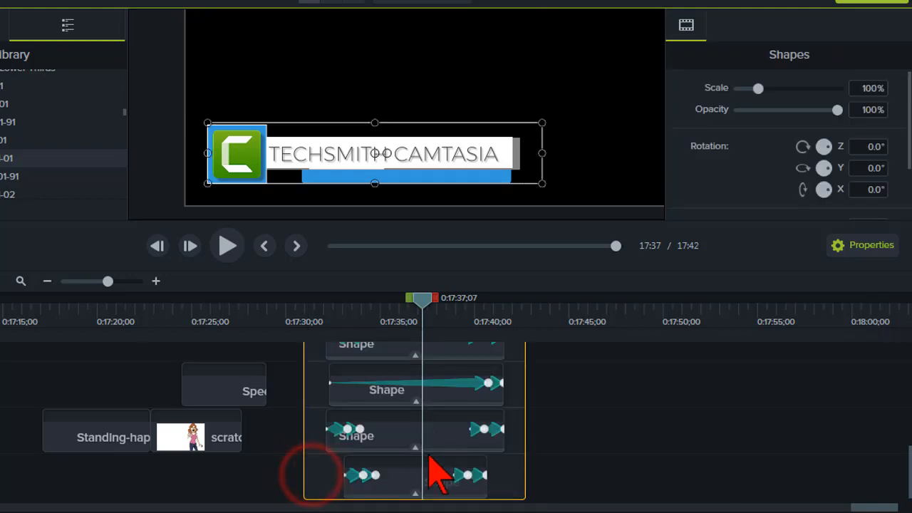
click(432, 174)
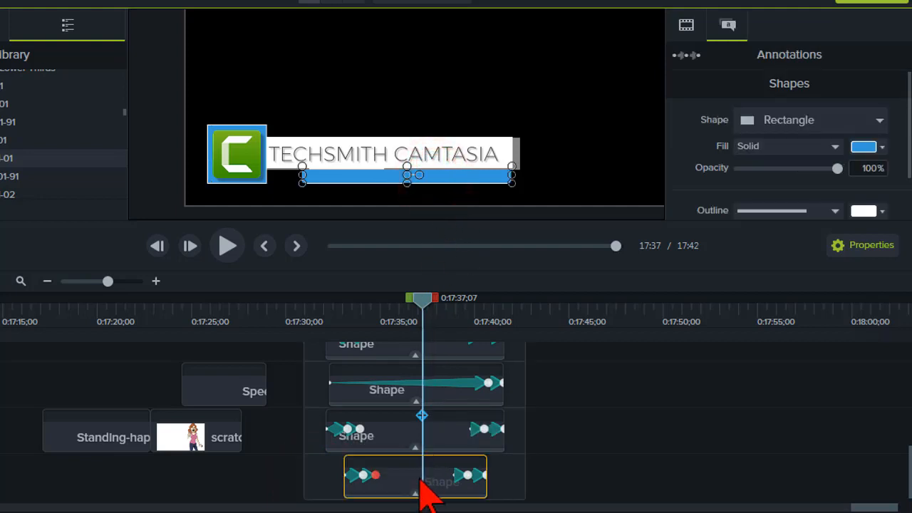
drag(424, 302, 447, 308)
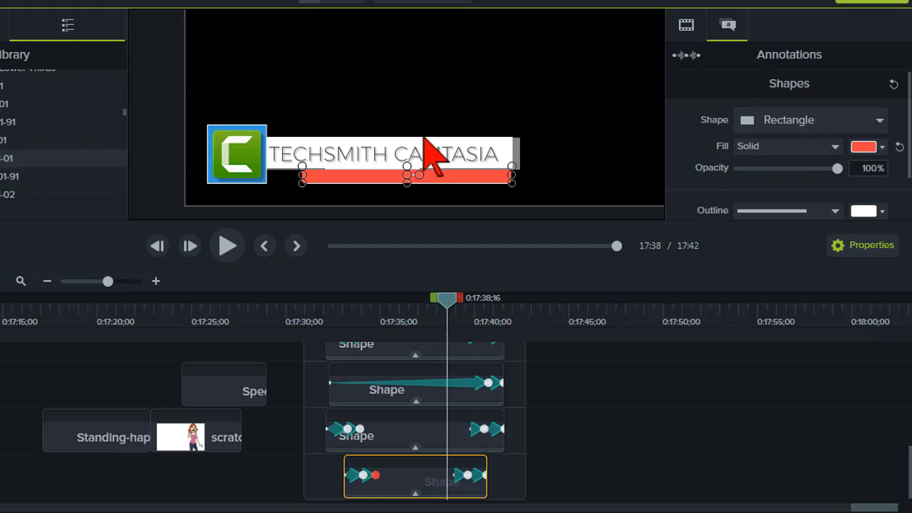
Inspect the remaining shape layers of Basic-Third-01, including the logo's background square, and collapse the group
click(392, 393)
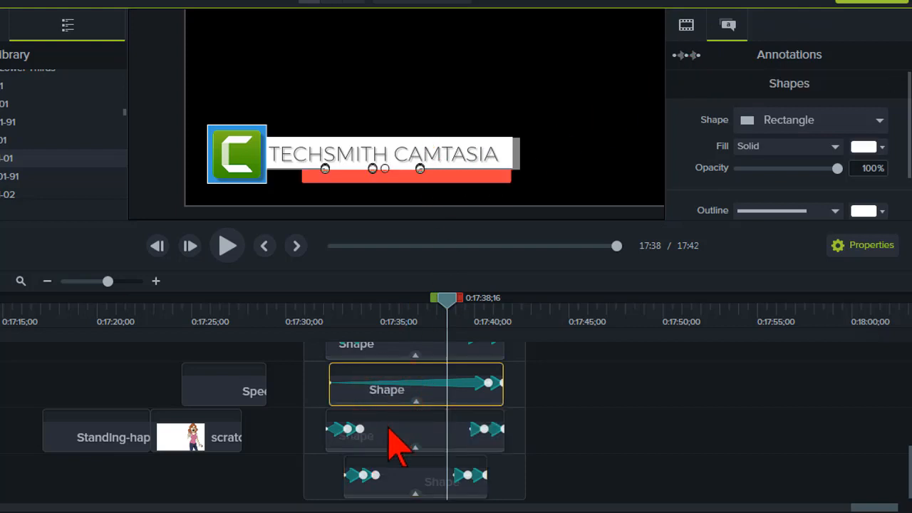
click(388, 429)
scroll(395, 449, up, 3)
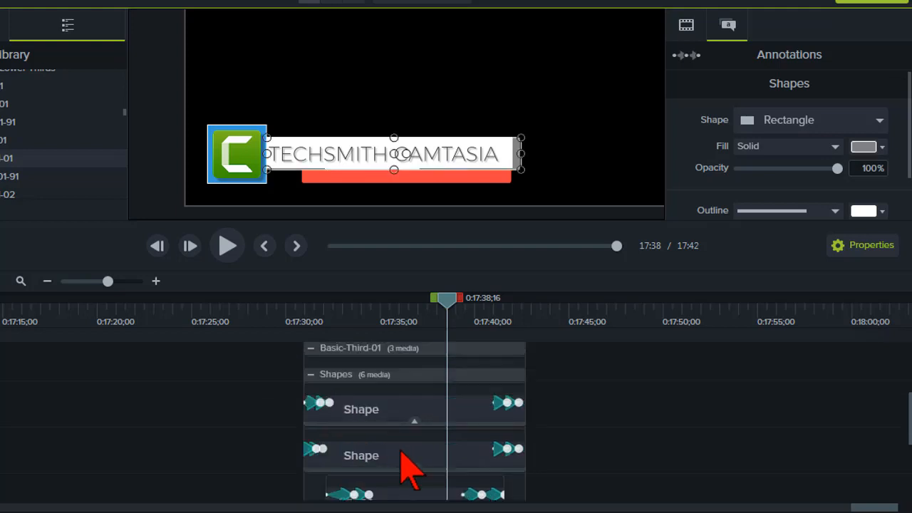
click(401, 451)
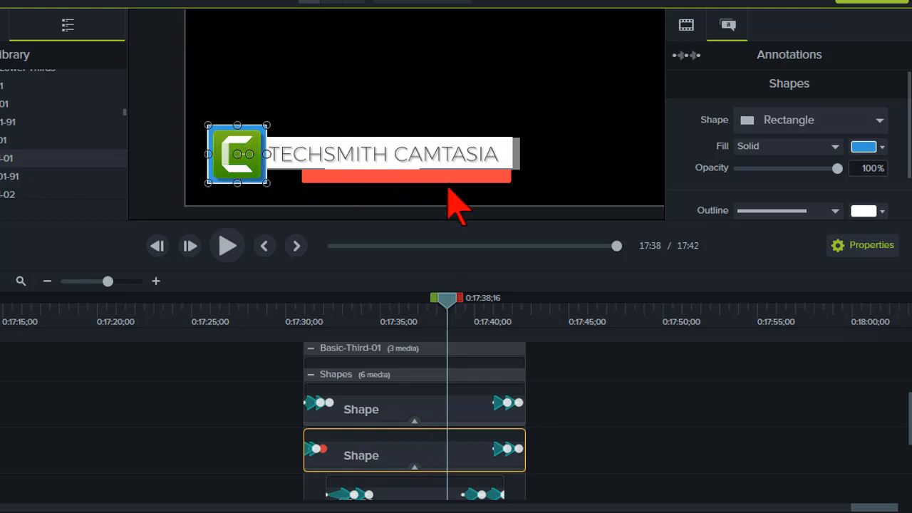
scroll(311, 465, up, 3)
click(310, 465)
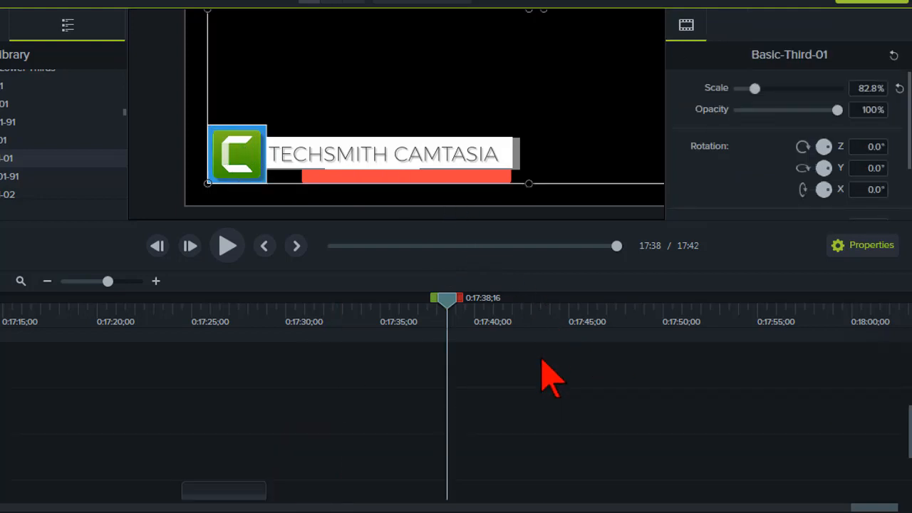
Add the basicthird-01-91 lower third to the timeline at 0:17:44;15, after the Basic-Third-01 clip
drag(446, 303, 555, 308)
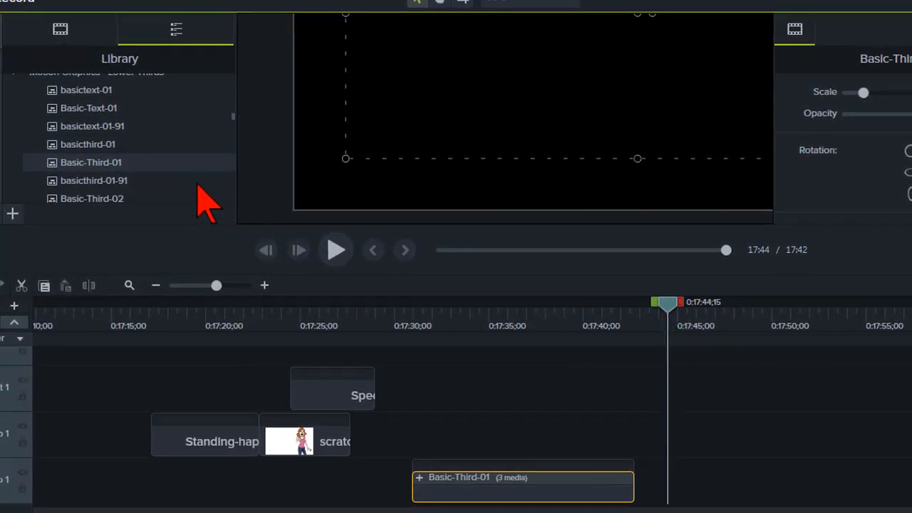
click(92, 163)
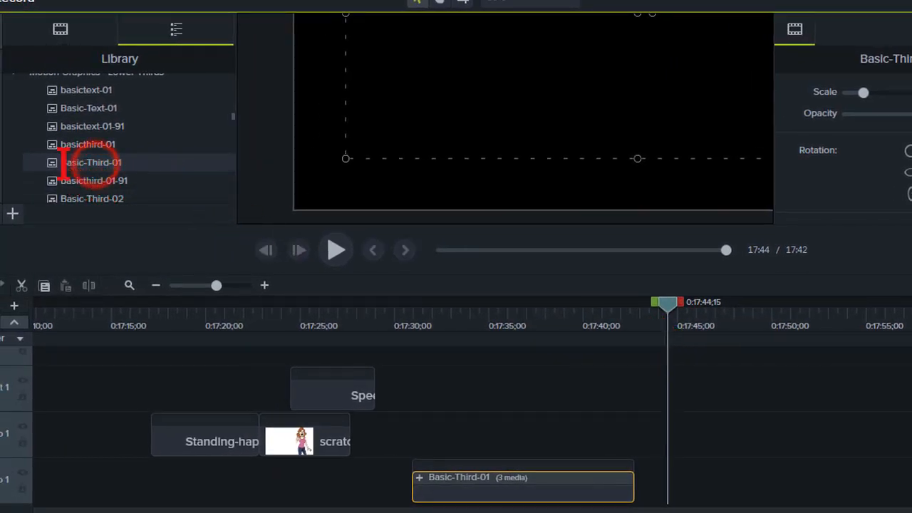
click(55, 163)
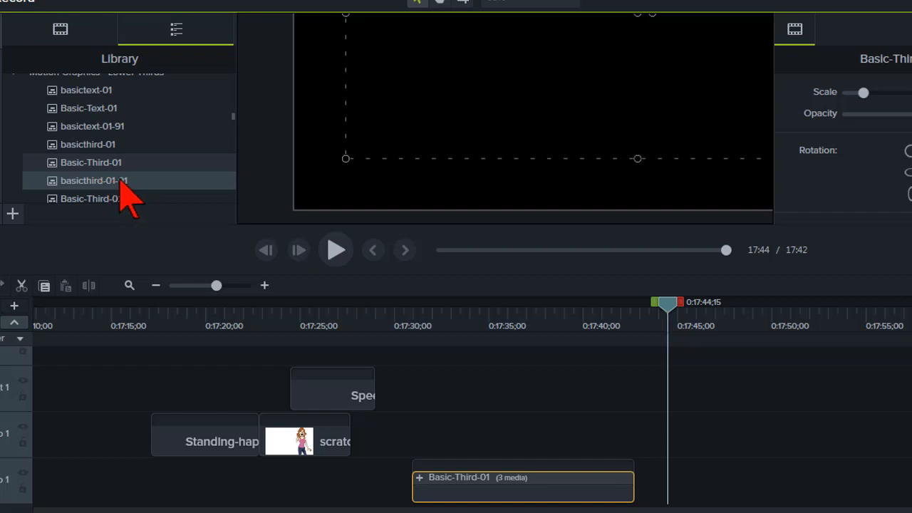
right_click(110, 187)
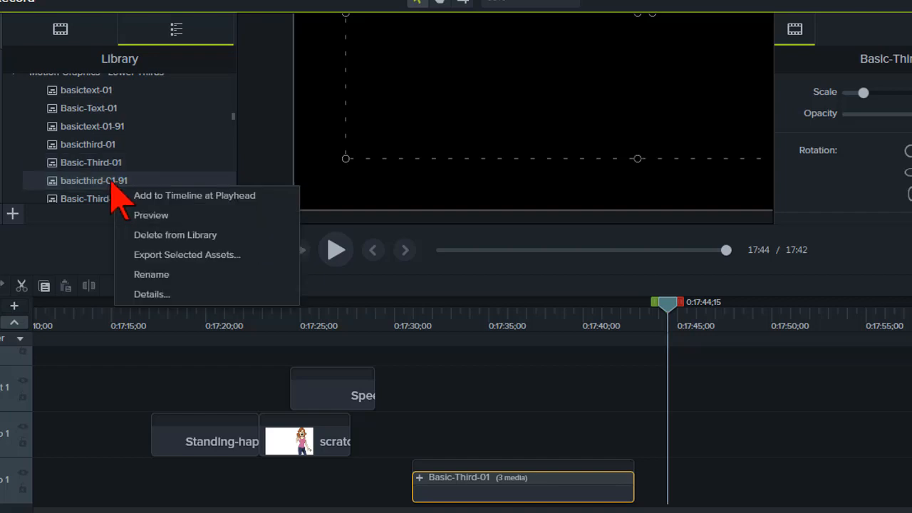
click(135, 196)
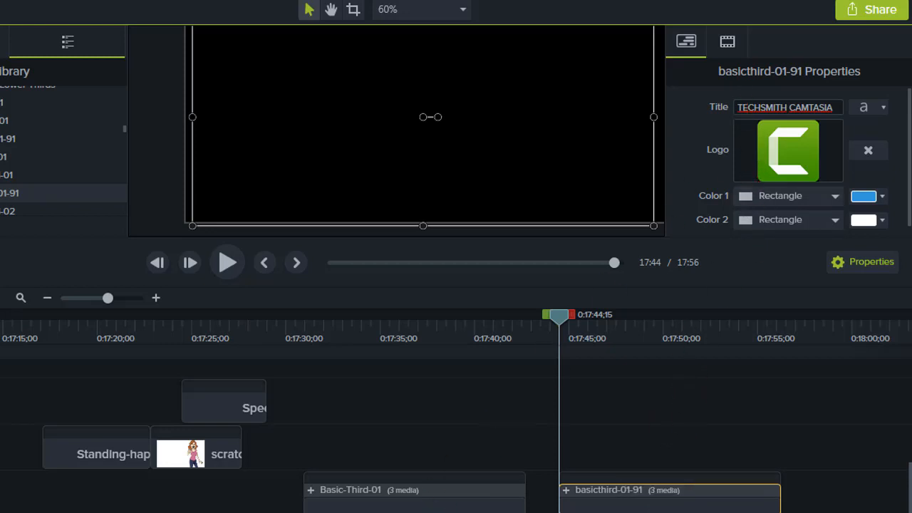
Expand Basic-Third-01 and its Shapes group to review the layers, and return to the basicthird-01-91 clip
click(312, 490)
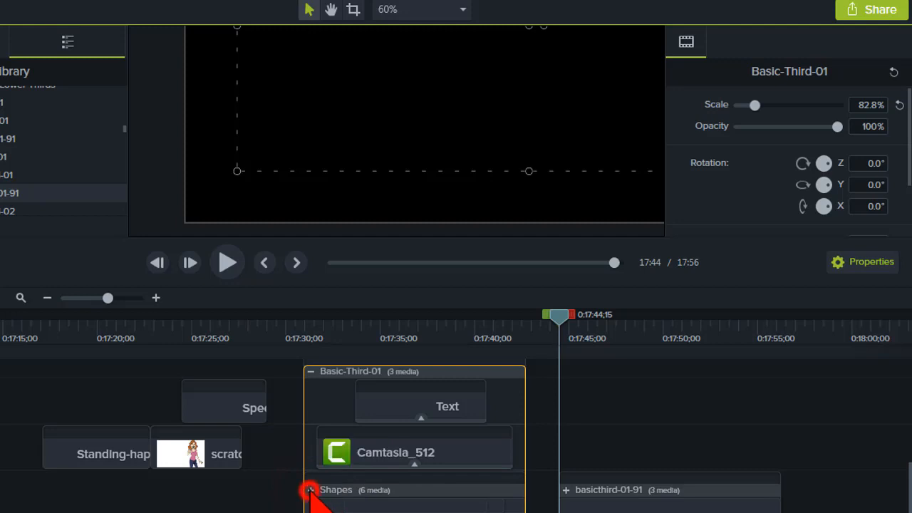
click(310, 490)
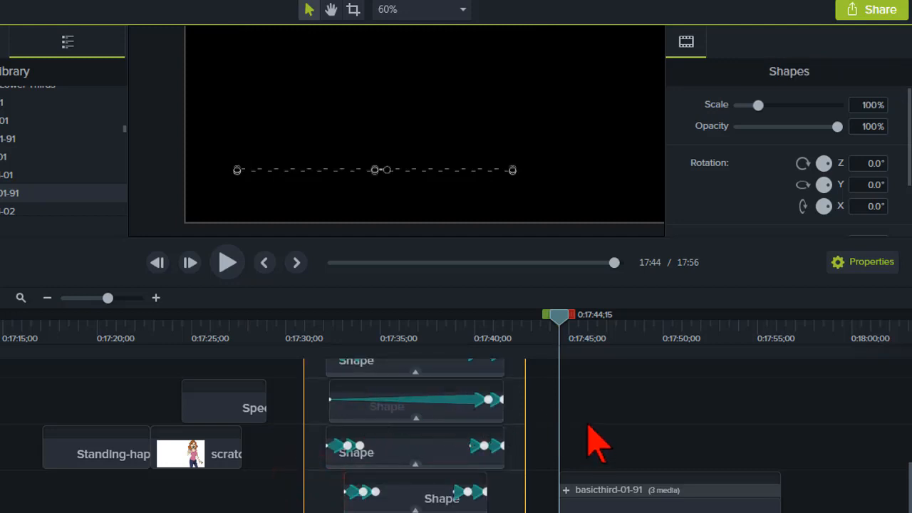
click(656, 503)
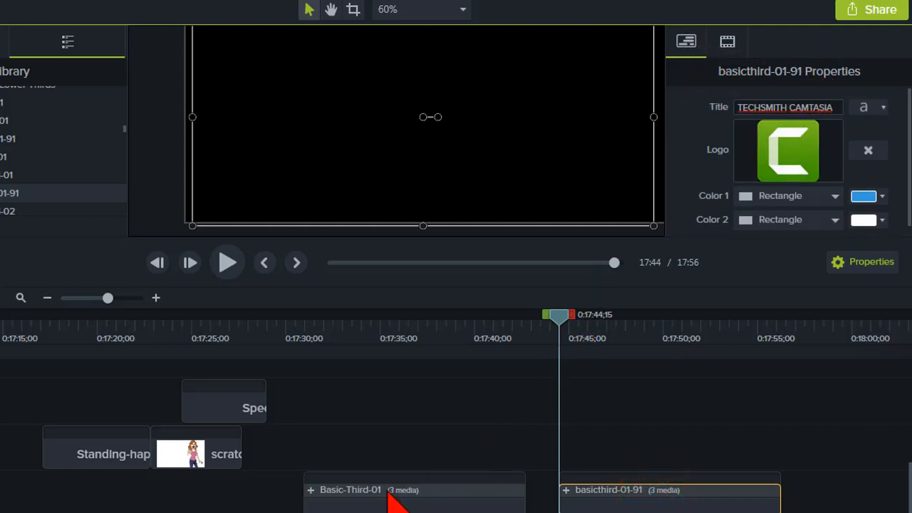
Replace the title of basicthird-01-91 with the presenter's full name in capitals and look at the logo's import option
click(793, 107)
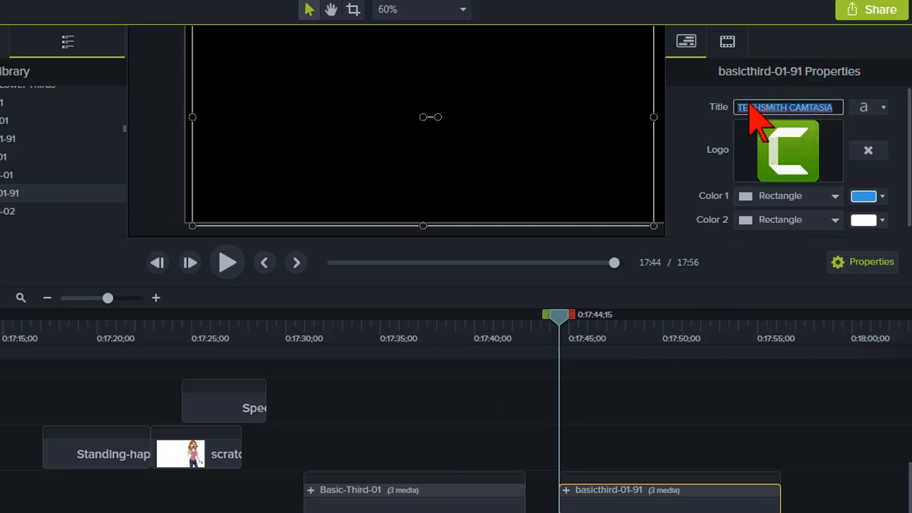
text(LON NAYLOR)
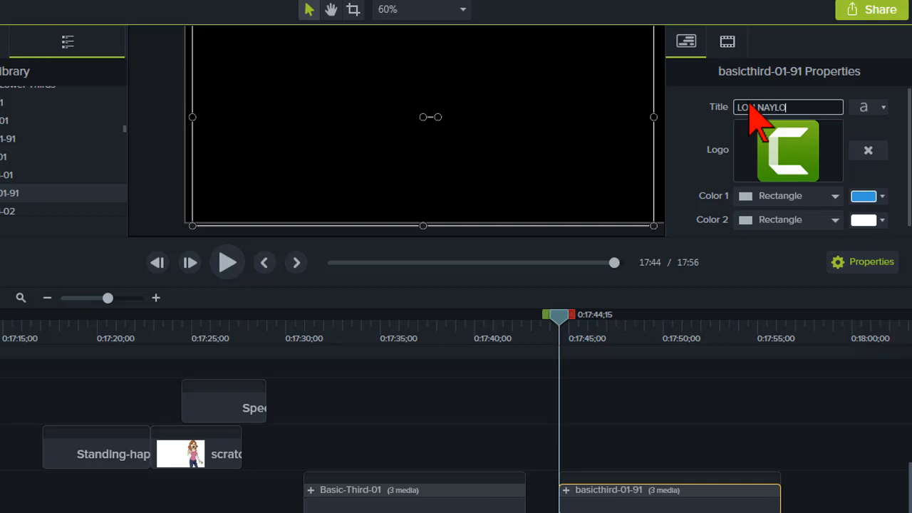
click(766, 142)
right_click(770, 145)
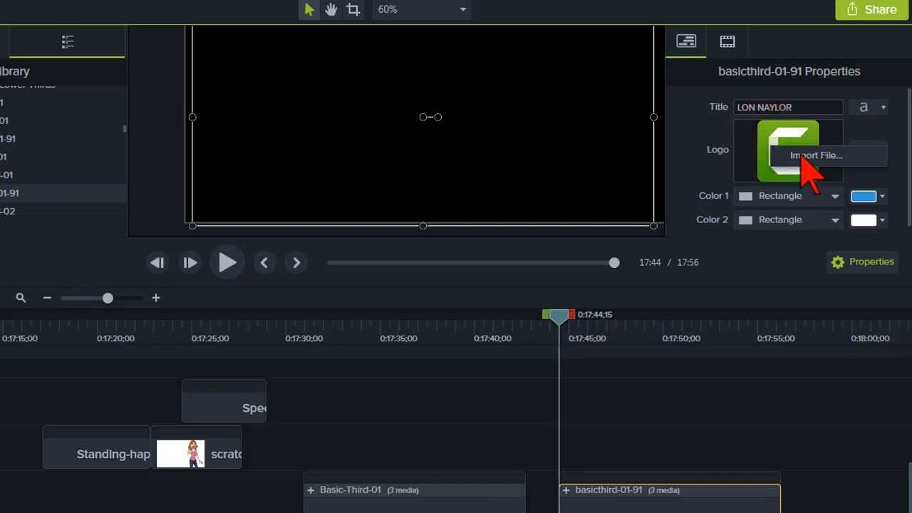
click(681, 110)
scroll(706, 156, down, 1)
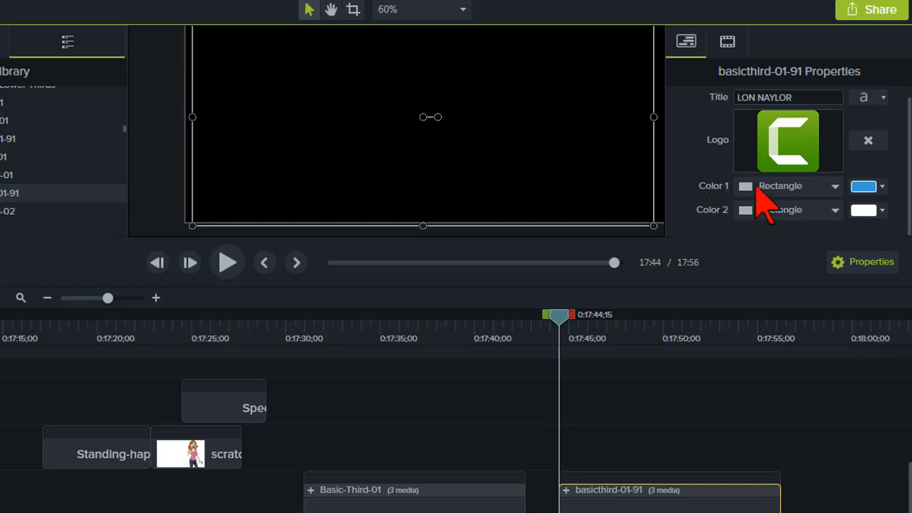
Set Color 1 of basicthird-01-91 to red and slightly enlarge the graphic on the canvas at 0:17:53;09
click(884, 186)
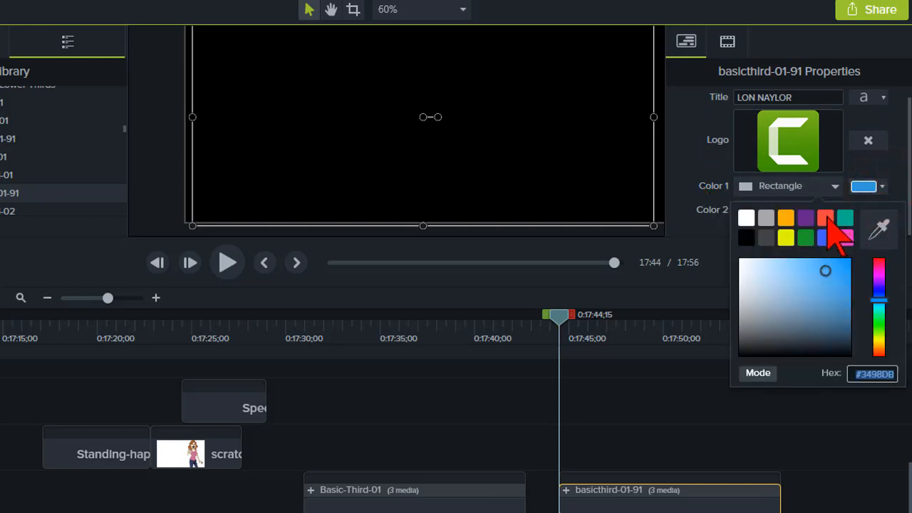
click(826, 217)
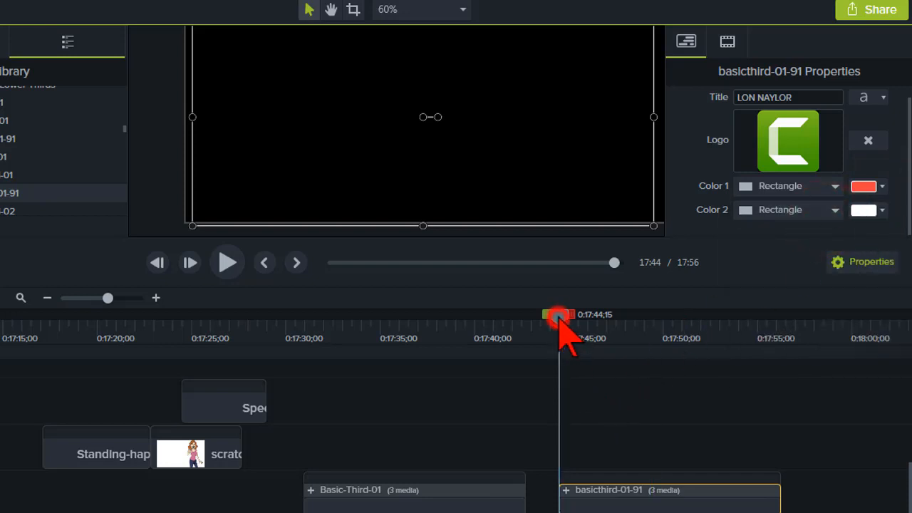
drag(560, 319, 723, 326)
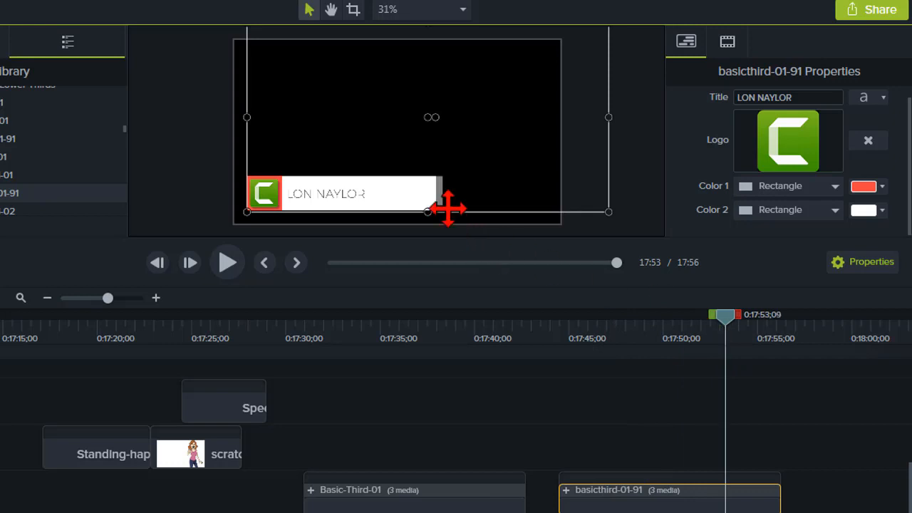
drag(429, 214, 427, 204)
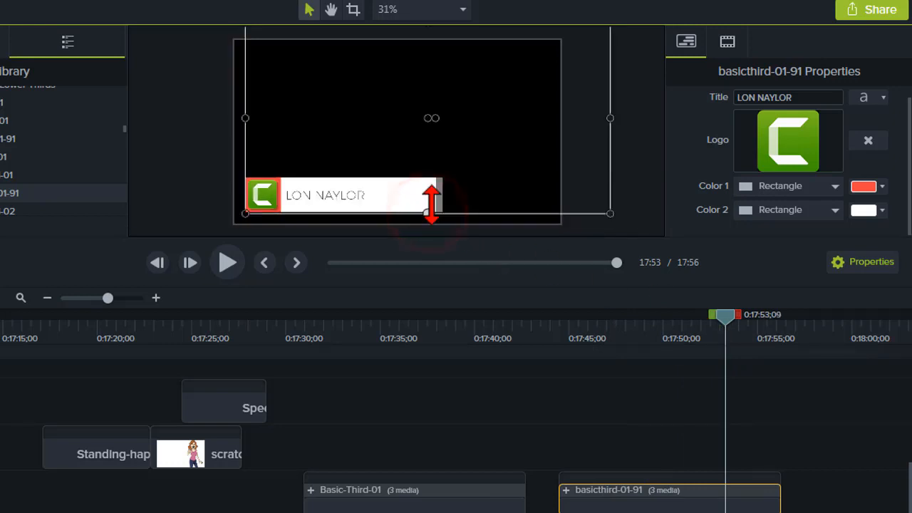
Add the circleripple-01-91 lower third to the timeline at 0:17:56;25 and enlarge it on the canvas
drag(709, 334, 640, 334)
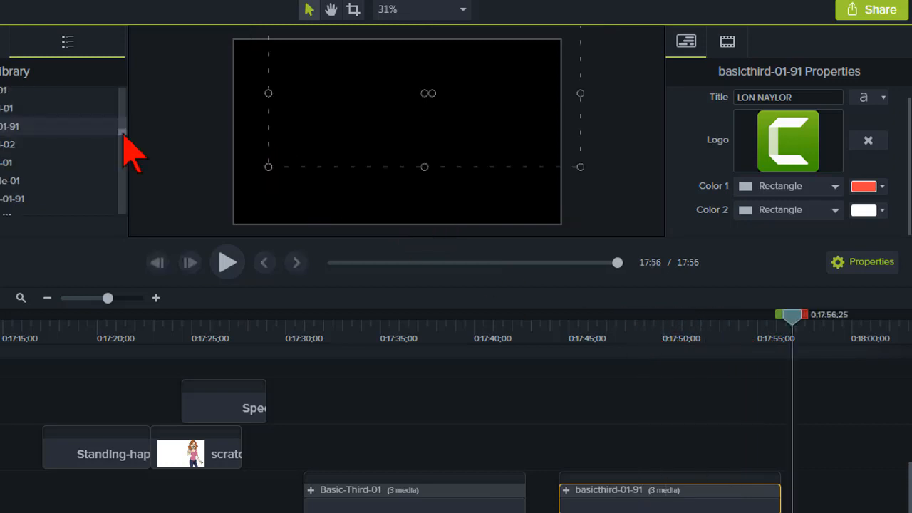
right_click(14, 202)
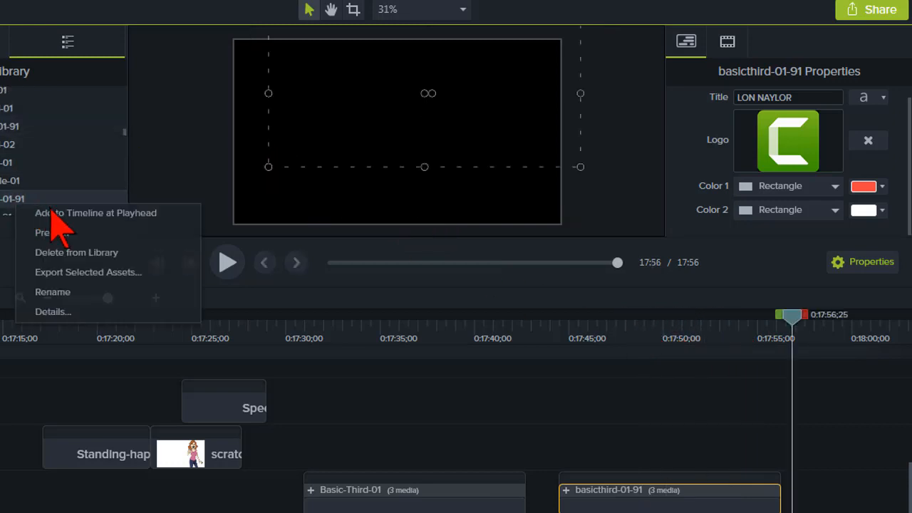
click(43, 208)
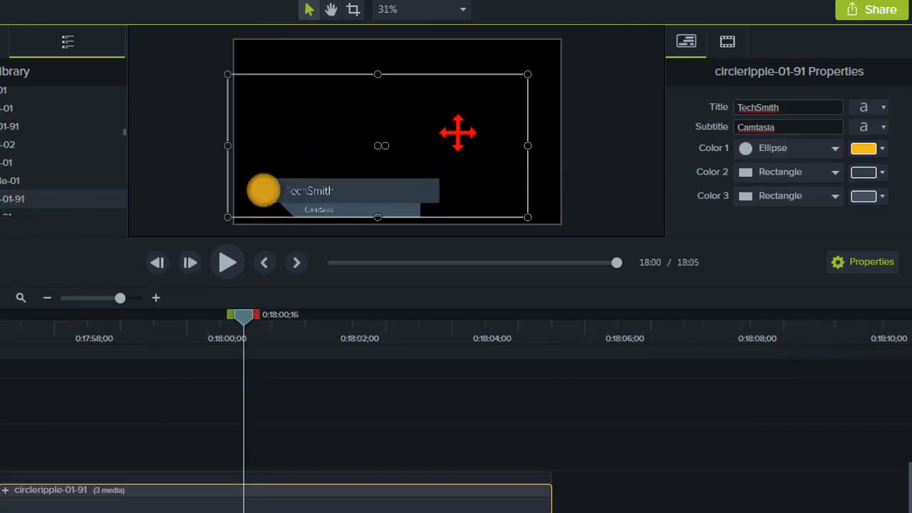
drag(527, 74, 569, 54)
Set the title of circleripple-01-91 to the presenter's full name and the subtitle to "Camtasia Dude"
click(767, 107)
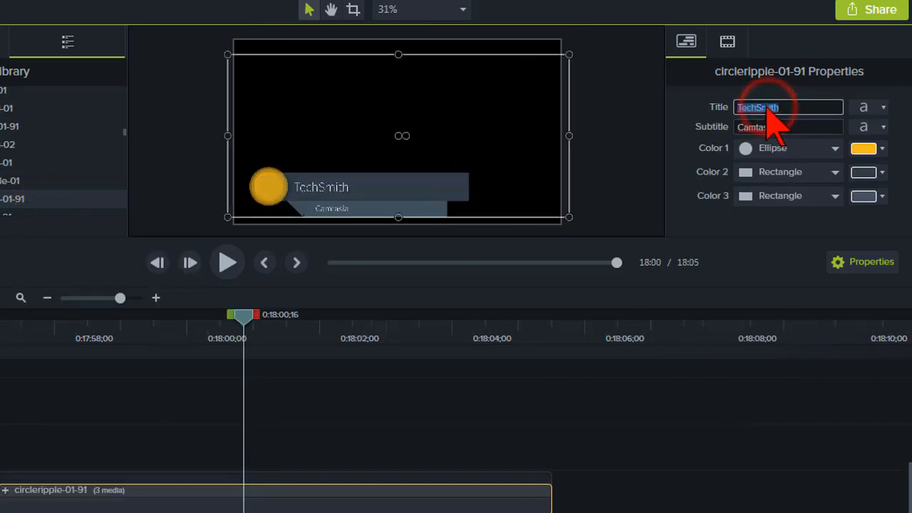
text(Lon Naylor)
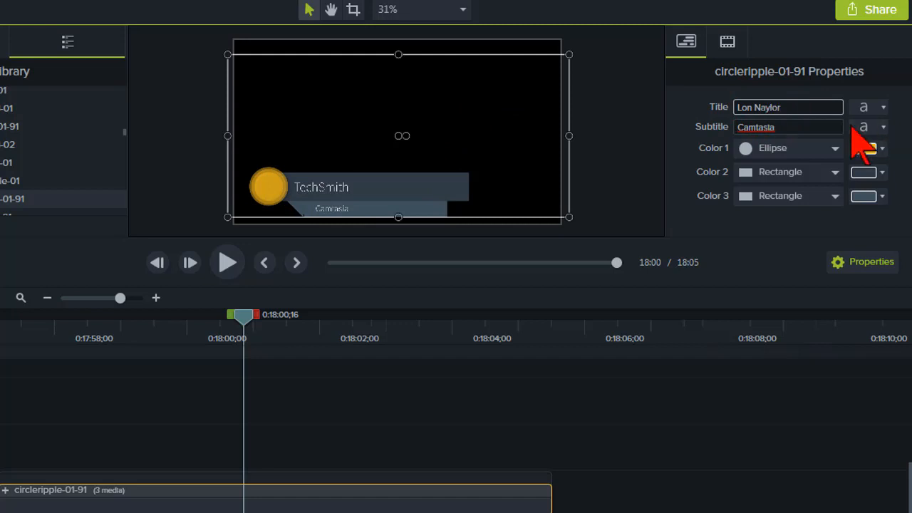
click(793, 123)
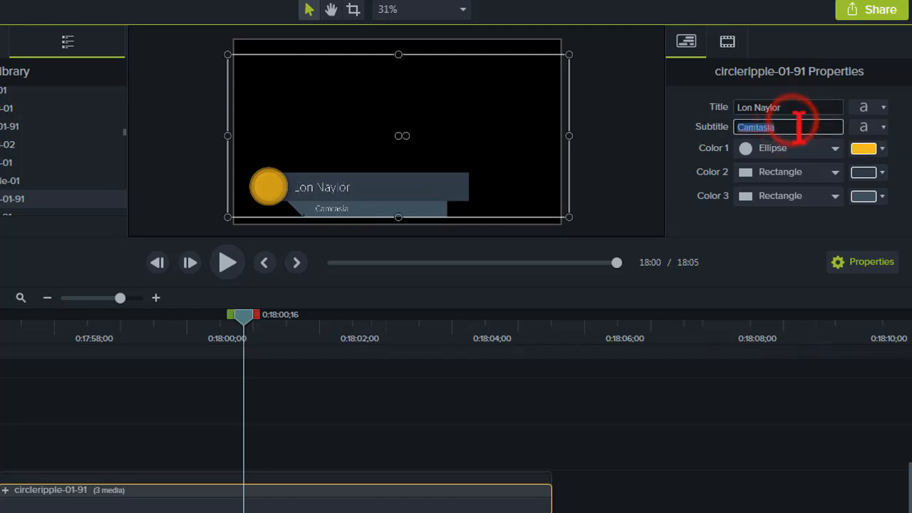
click(799, 127)
text(Dude)
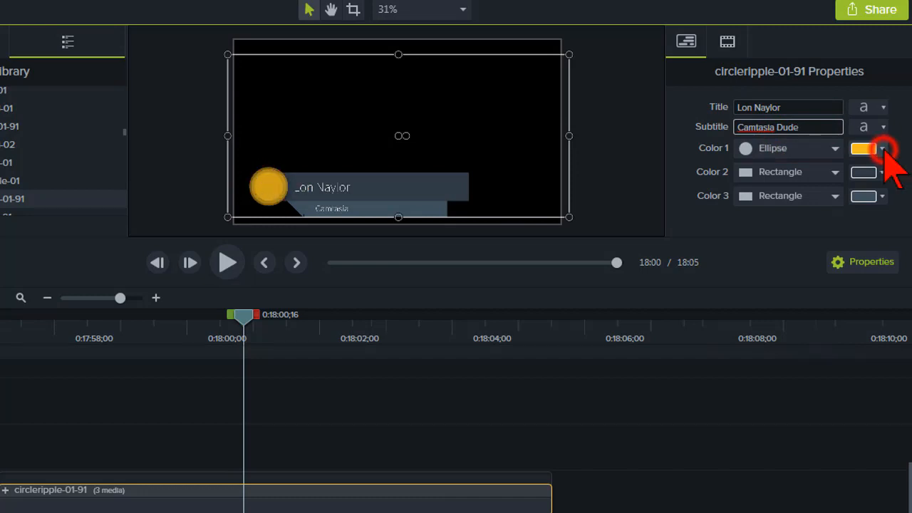
Recolor circleripple-01-91 with Color 1 red, Color 2 blue and Color 3 orange, and check the title's font options
click(883, 148)
click(820, 177)
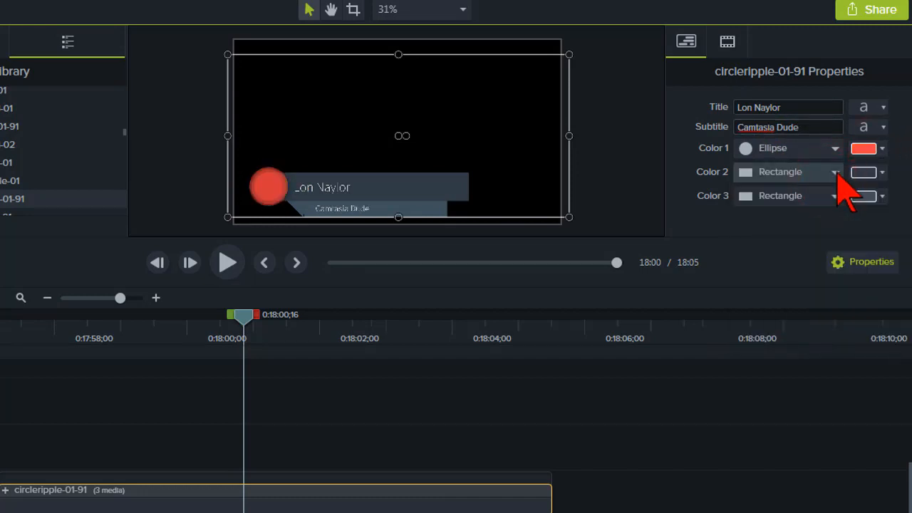
click(882, 174)
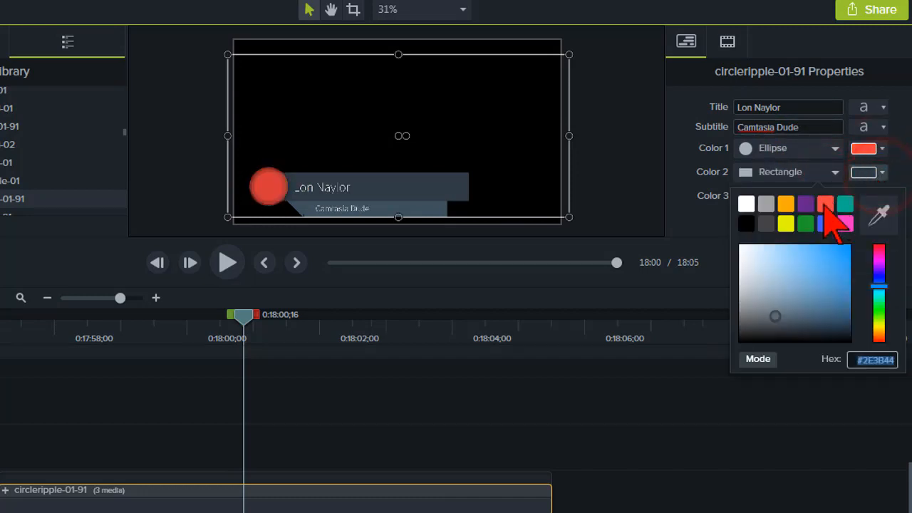
click(827, 225)
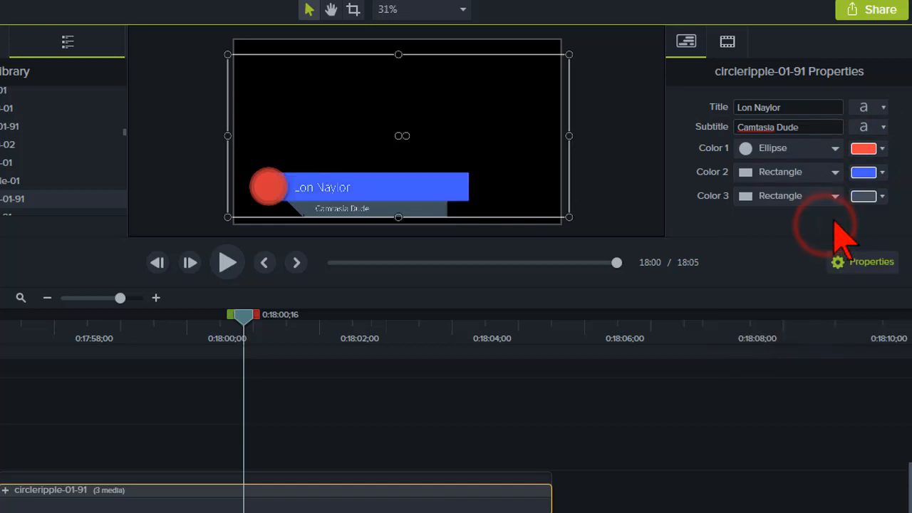
click(882, 196)
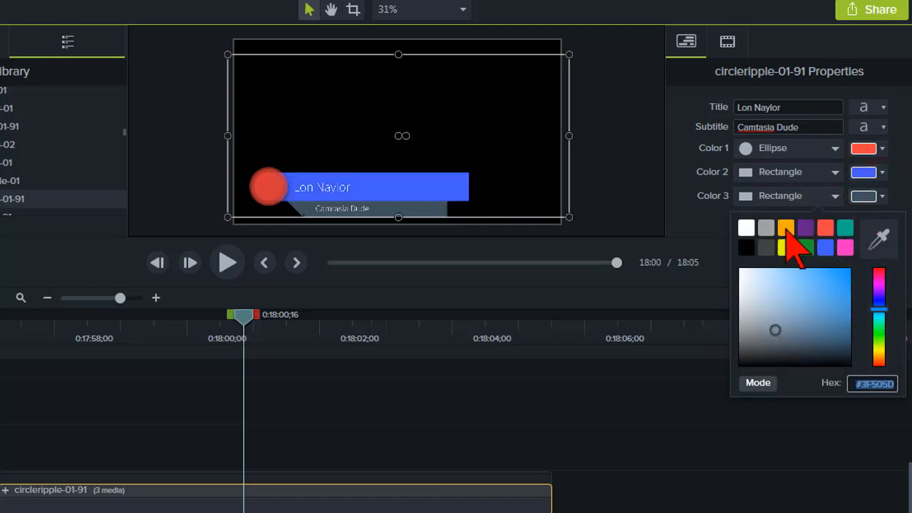
click(783, 227)
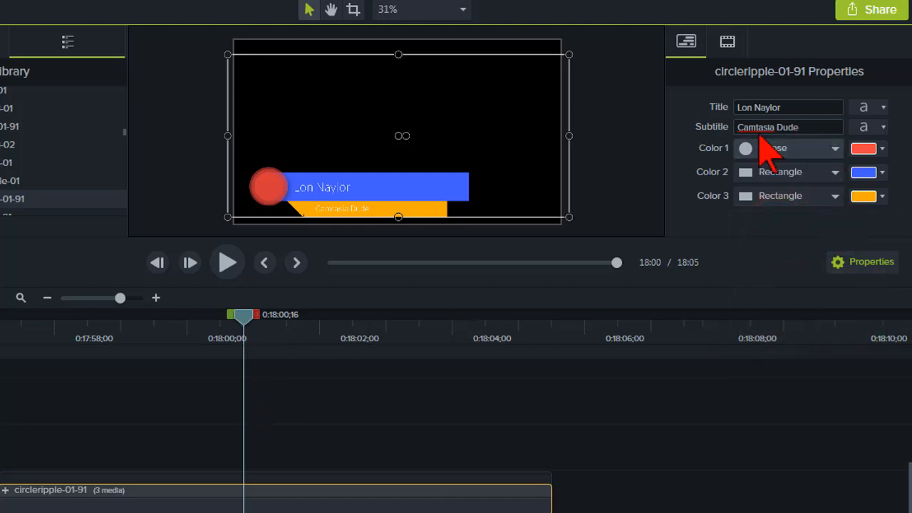
click(866, 106)
click(876, 106)
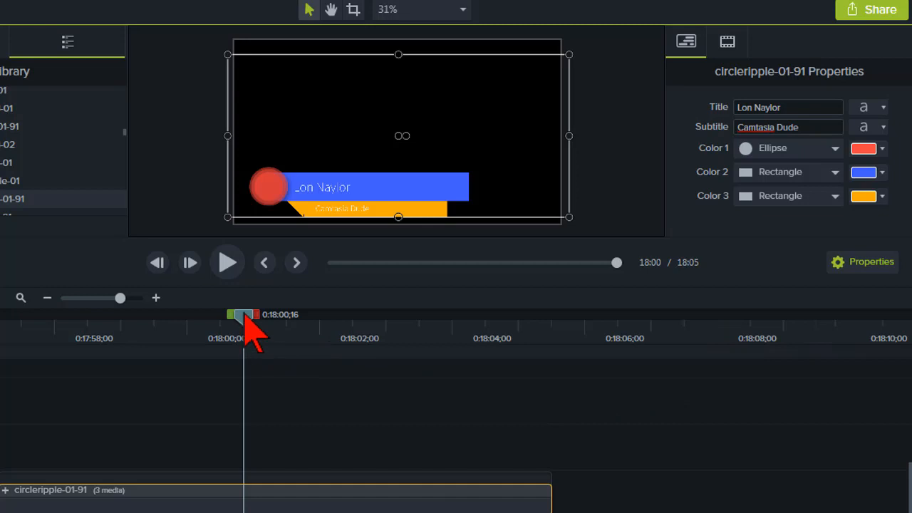
Browse the library's Motion Graphics - Intro Clips and Lower Thirds folders for the 9.1 assets, and collapse the folders
click(125, 133)
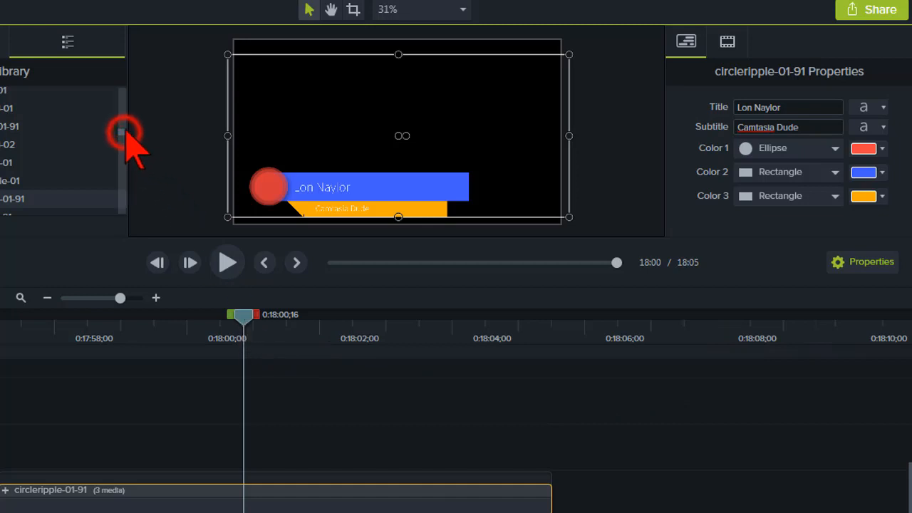
drag(126, 133, 125, 89)
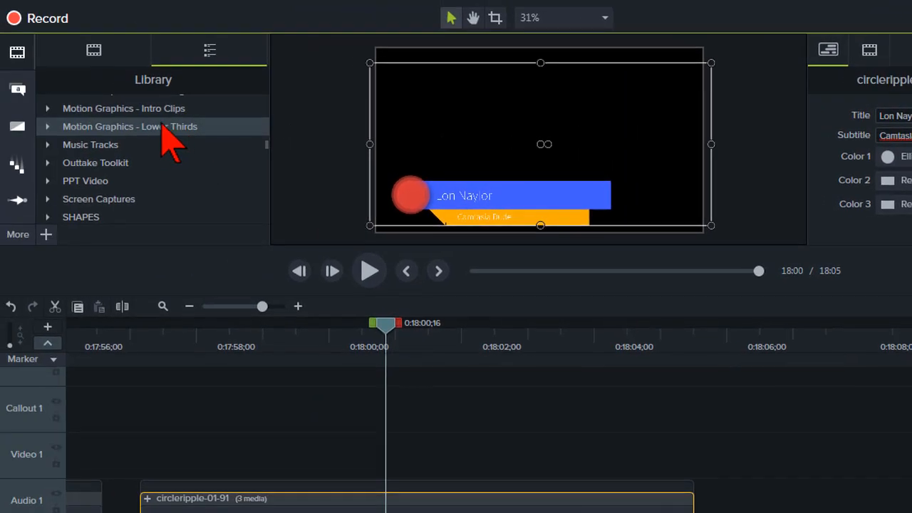
click(139, 111)
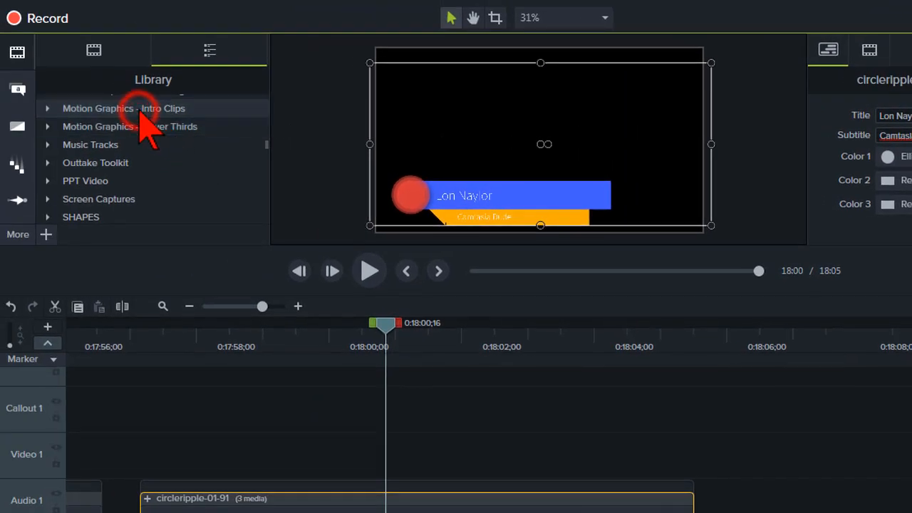
double_click(110, 127)
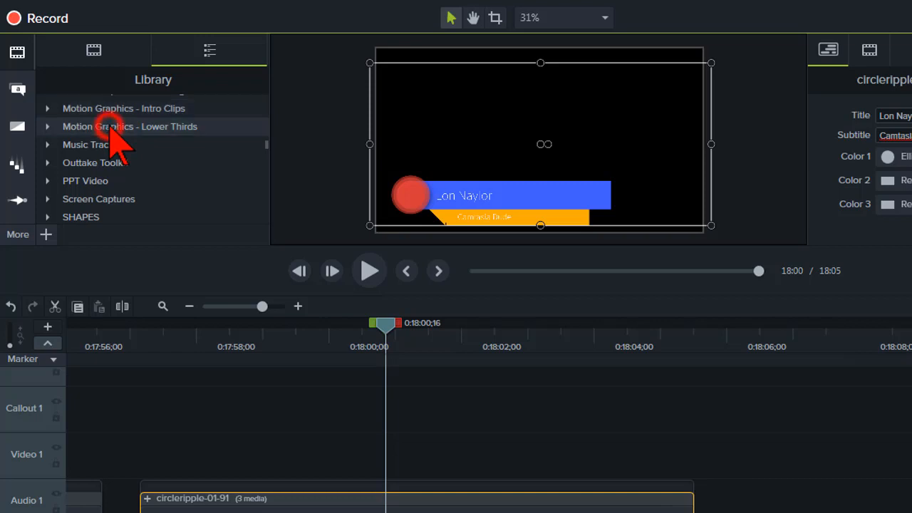
scroll(153, 151, up, 10)
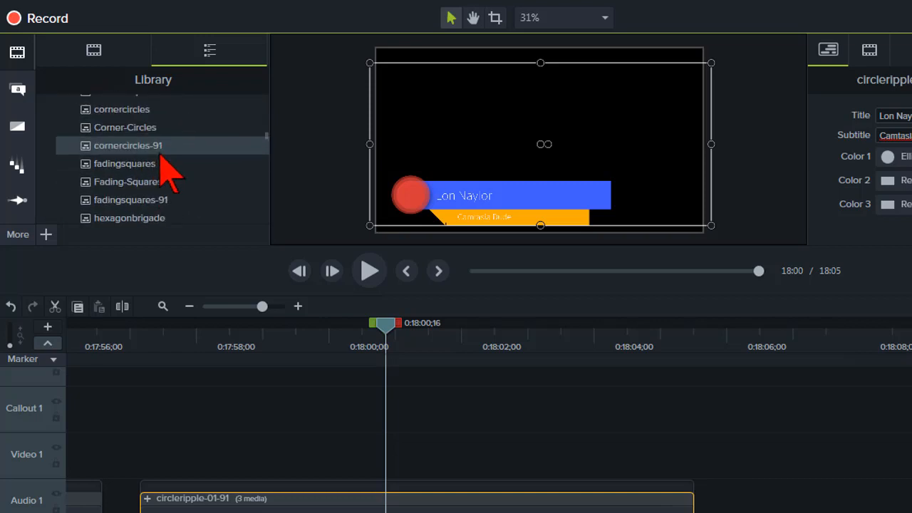
scroll(163, 169, up, 5)
scroll(164, 173, down, 2)
click(47, 173)
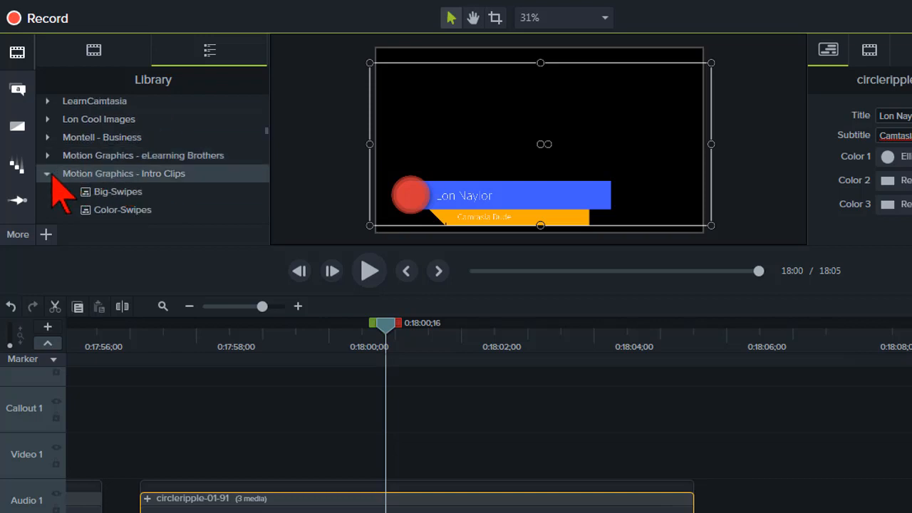
click(47, 173)
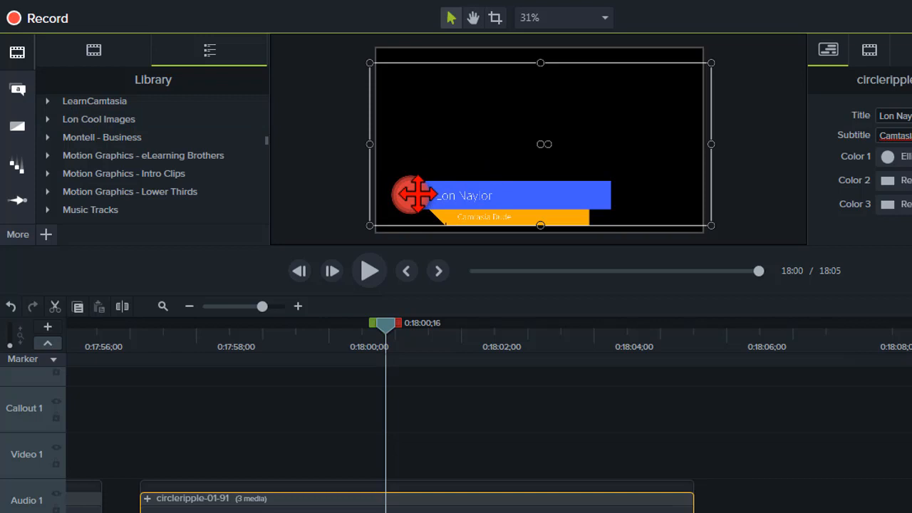
Move the circleripple-01-91 graphic slightly up on the canvas, with its bounding box aligned to the canvas's left edge
drag(414, 193, 433, 177)
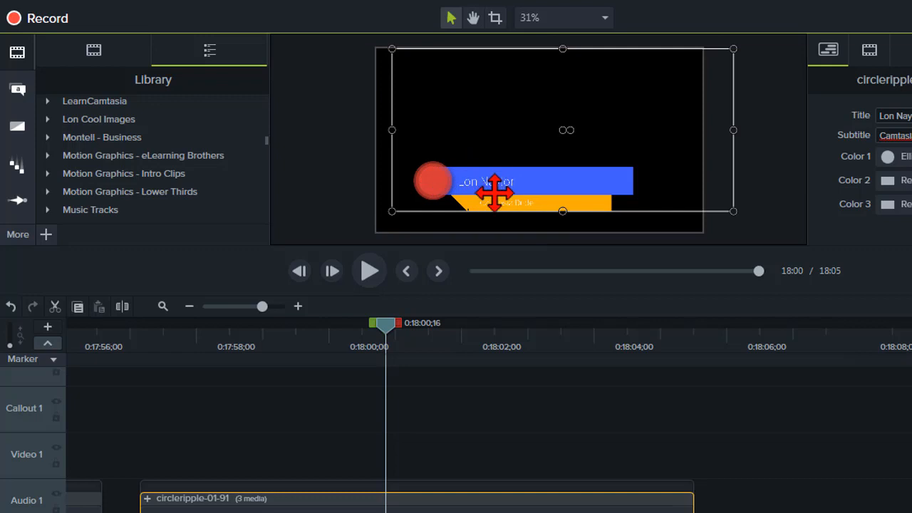
click(773, 146)
click(579, 179)
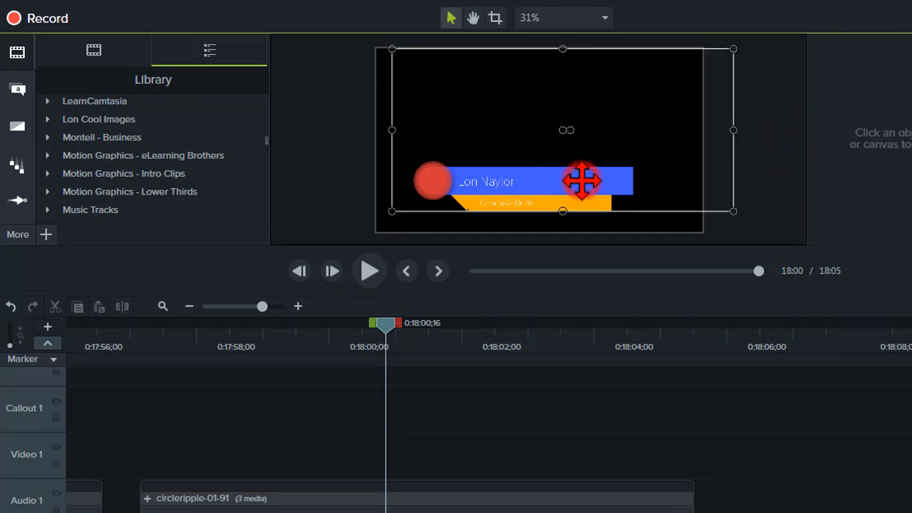
drag(572, 181, 570, 179)
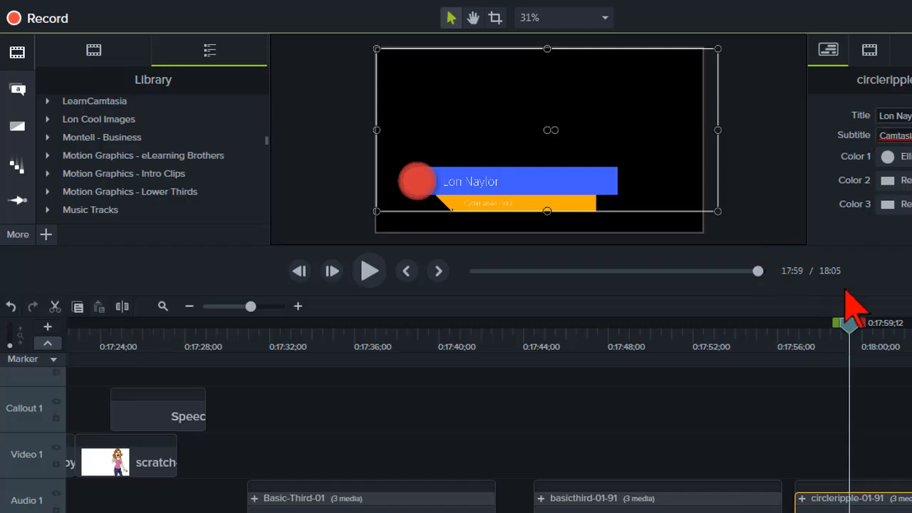
Move the playhead past the end of the circleripple-01-91 clip to 0:18:06;21
mouse_move(850, 325)
mouse_down()
mouse_move(911, 325)
mouse_move(852, 325)
mouse_up()
drag(686, 328, 578, 417)
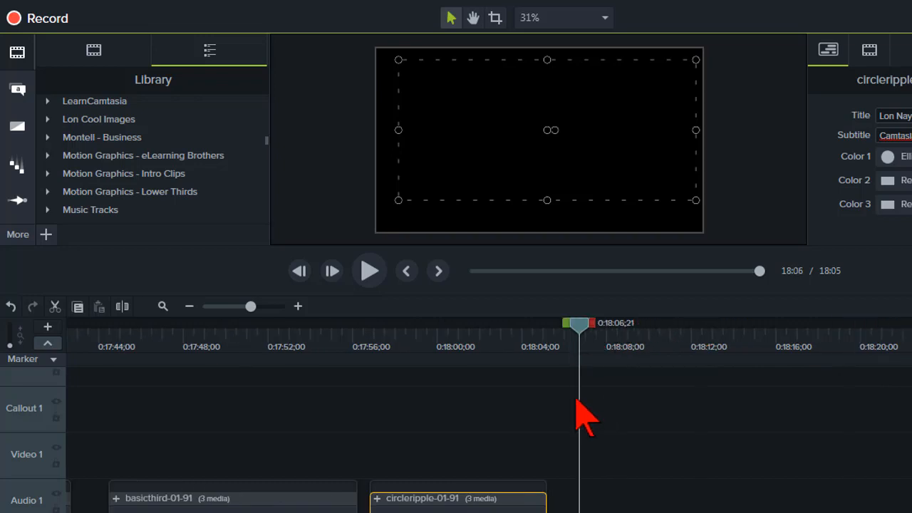
Add the Webcam Poke clip from the library's Video Clips folder to the timeline at the playhead
click(577, 500)
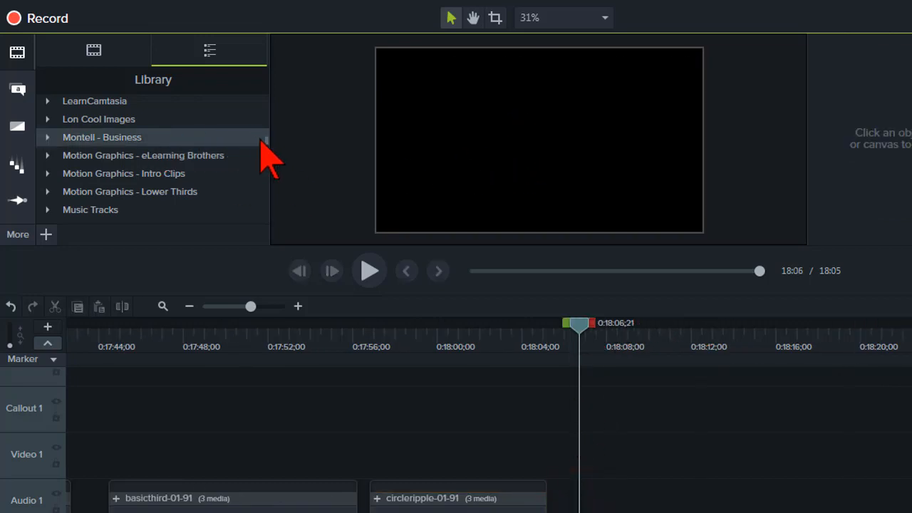
drag(267, 141, 265, 127)
scroll(268, 152, down, 5)
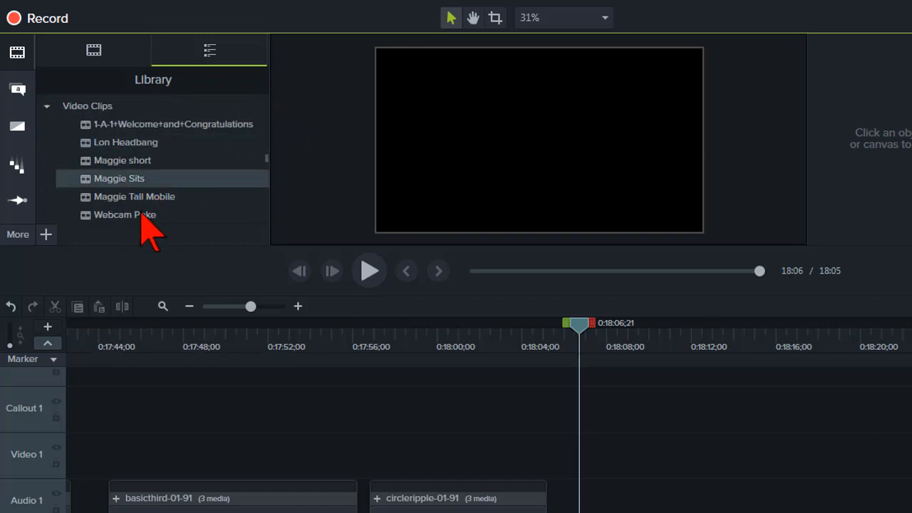
right_click(140, 213)
click(175, 226)
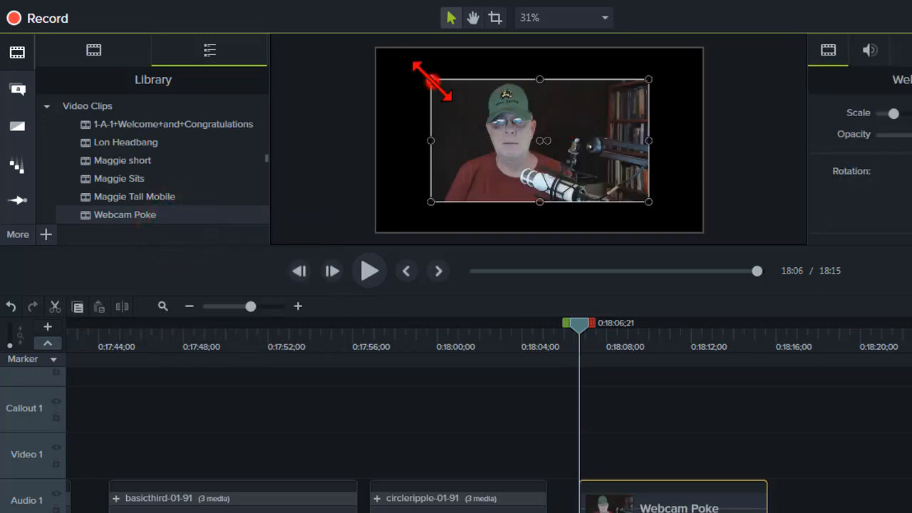
Enlarge the Webcam Poke video to fill the whole canvas, and move the playhead into the clip at 0:18:07;20
drag(431, 79, 376, 49)
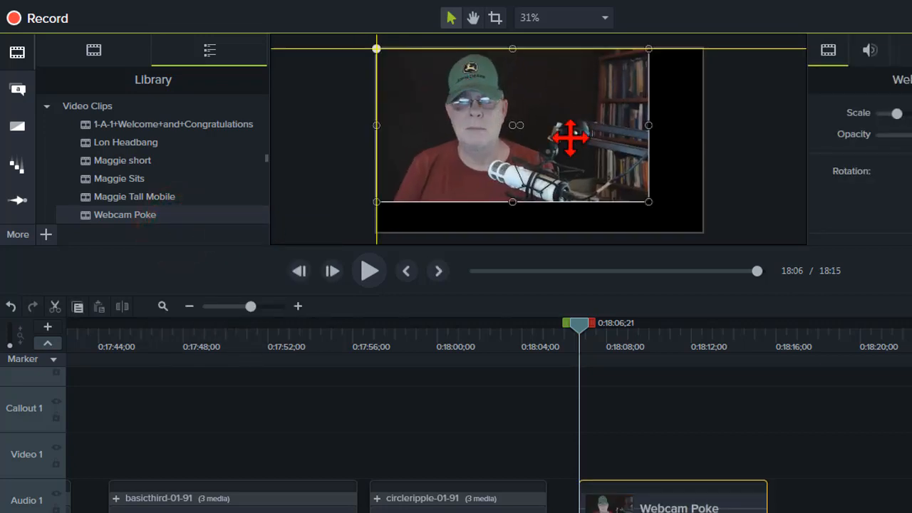
drag(649, 201, 703, 233)
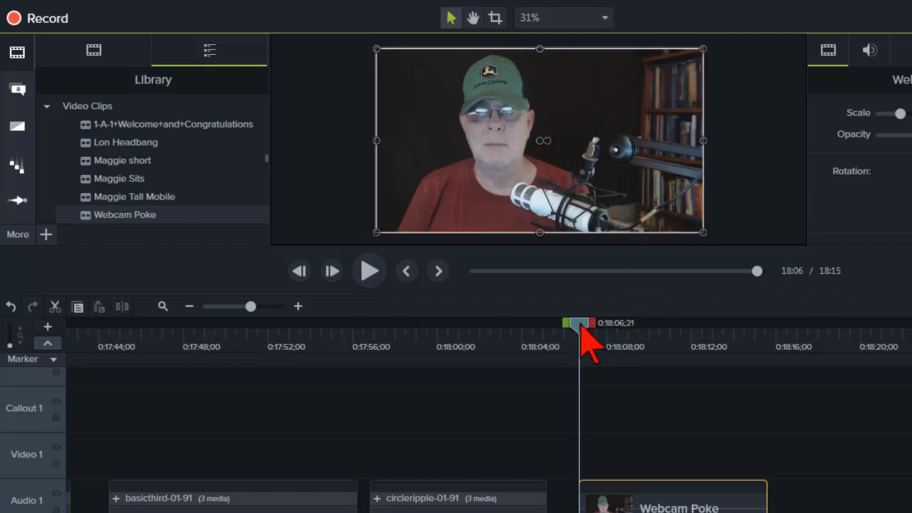
drag(582, 330, 655, 332)
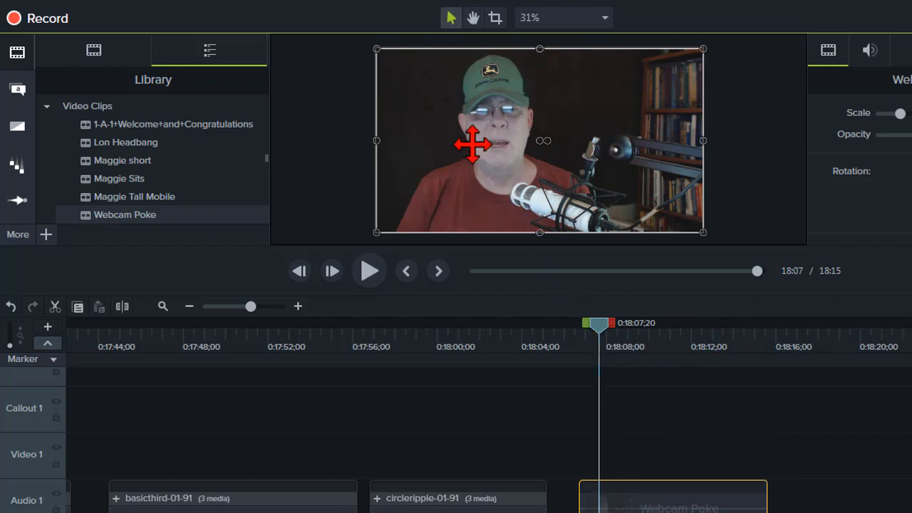
Add the Device Frame visual effect to the Webcam Poke clip
click(19, 236)
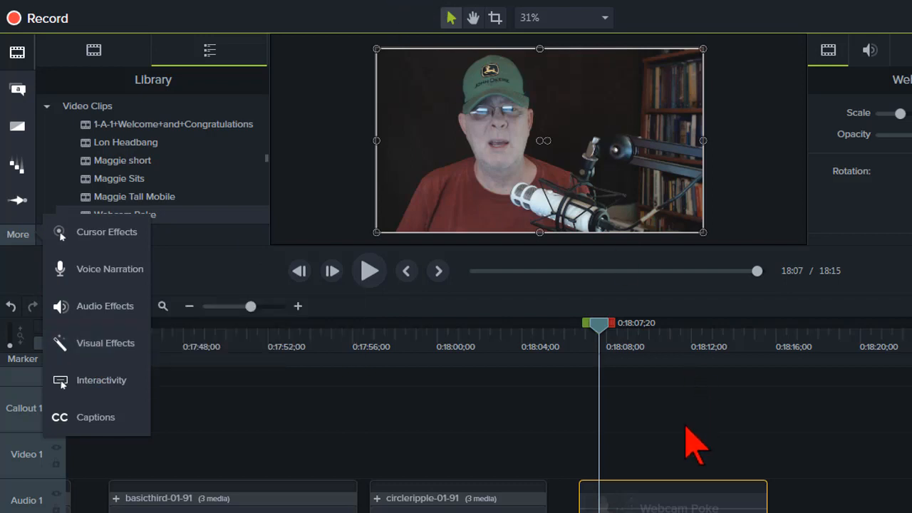
click(656, 506)
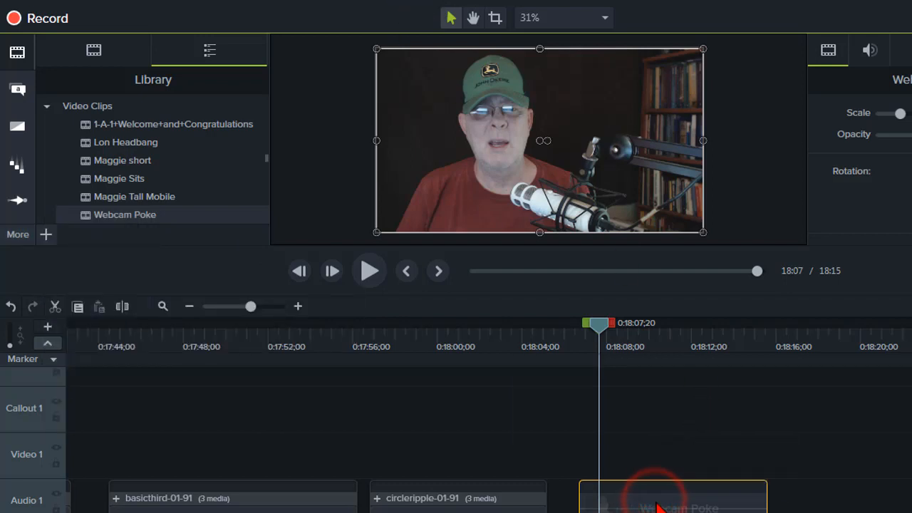
right_click(551, 103)
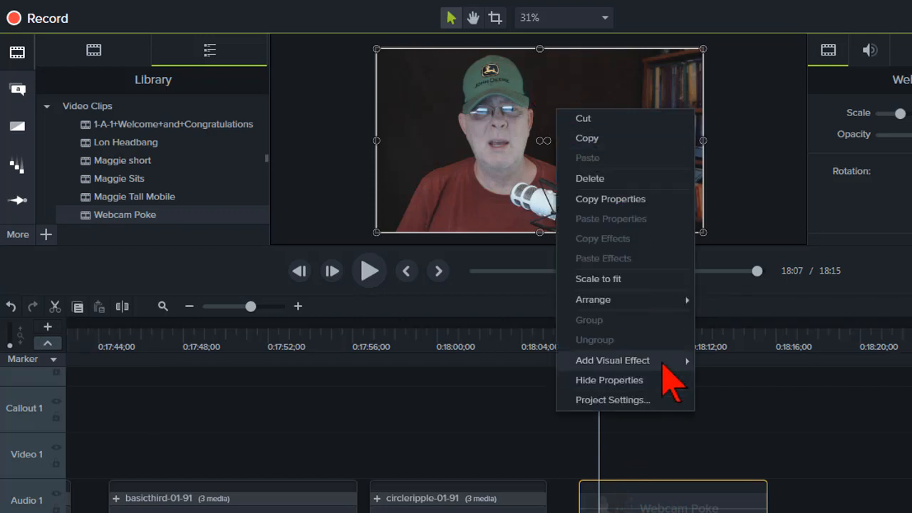
mouse_move(664, 365)
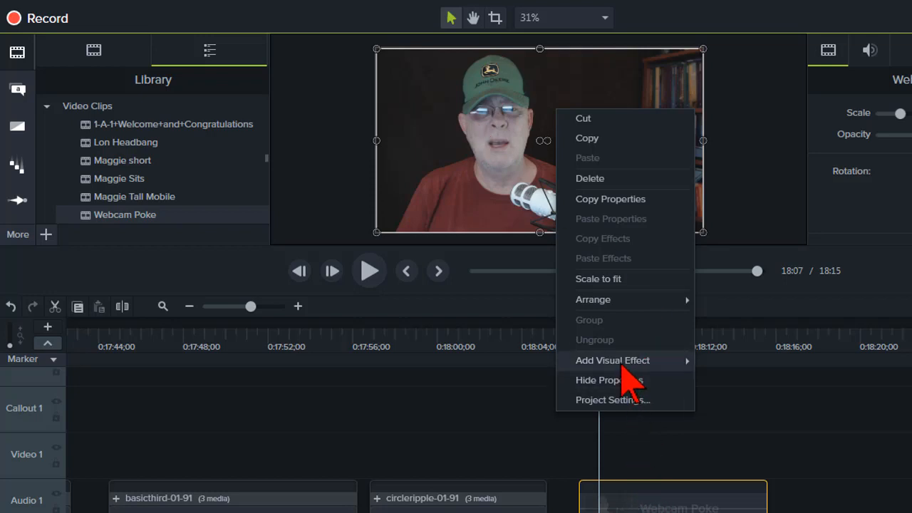
mouse_move(624, 366)
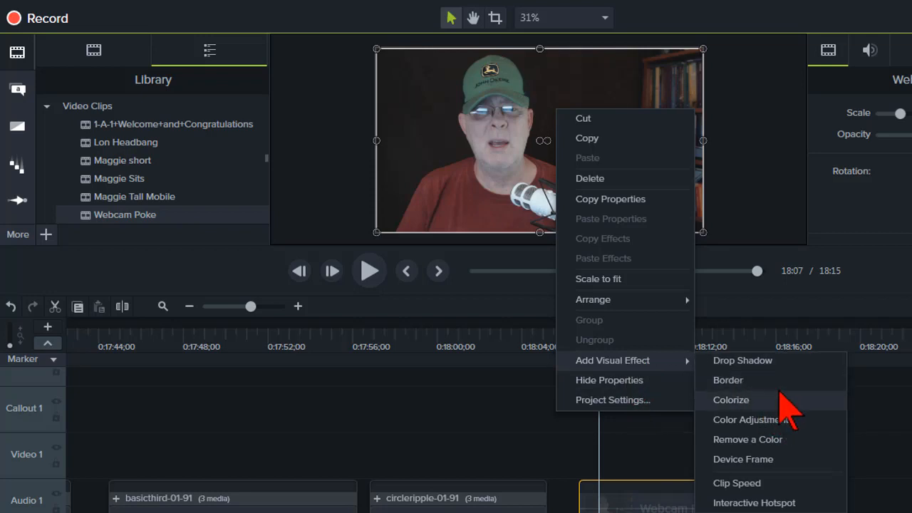
click(748, 461)
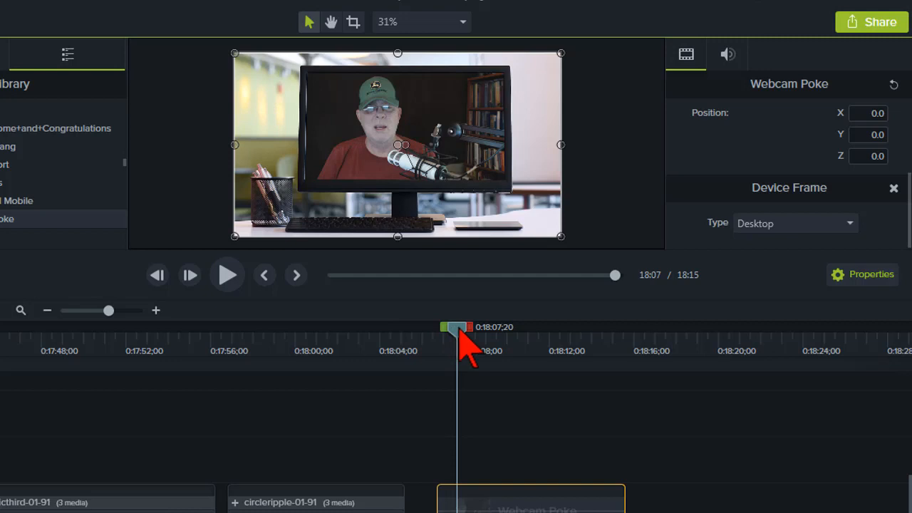
Change the Webcam Poke device frame type to MacBook Pro and scrub through the clip to preview the framed video
mouse_move(458, 330)
mouse_down()
mouse_move(448, 330)
mouse_move(536, 342)
mouse_move(550, 335)
mouse_move(552, 347)
mouse_up()
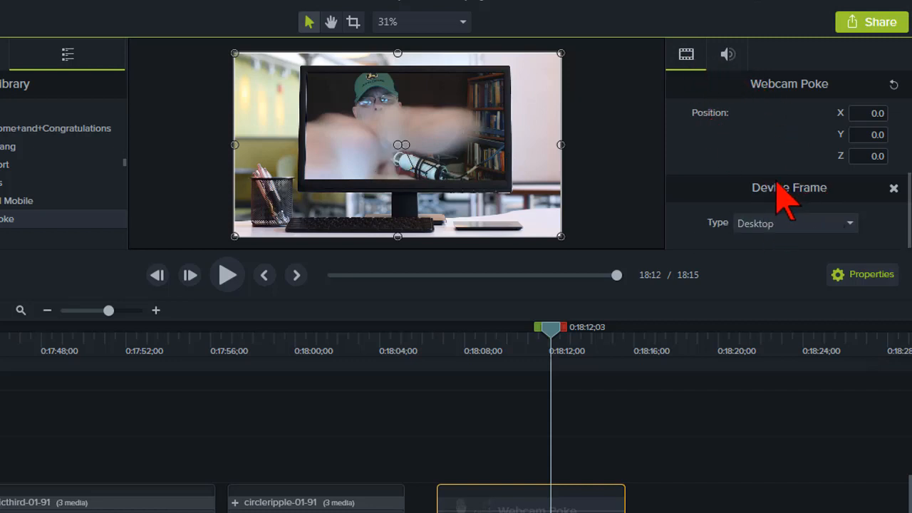
click(850, 223)
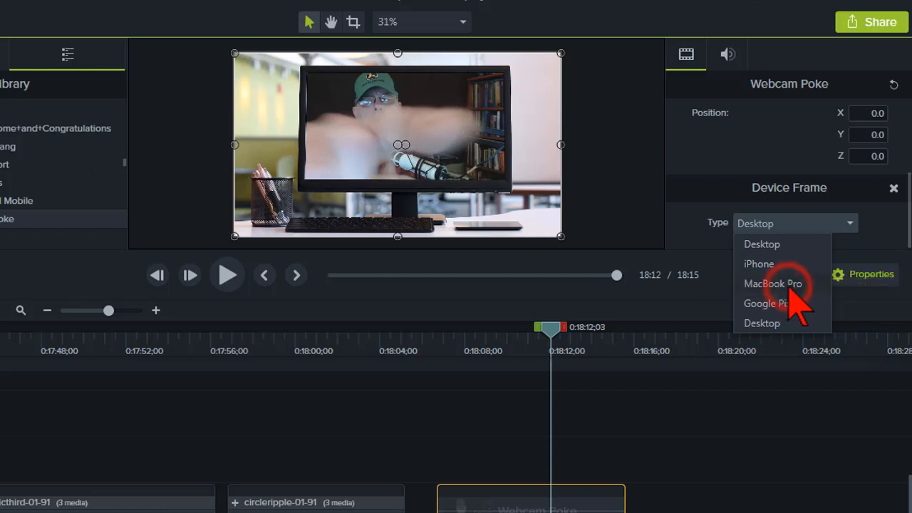
click(795, 285)
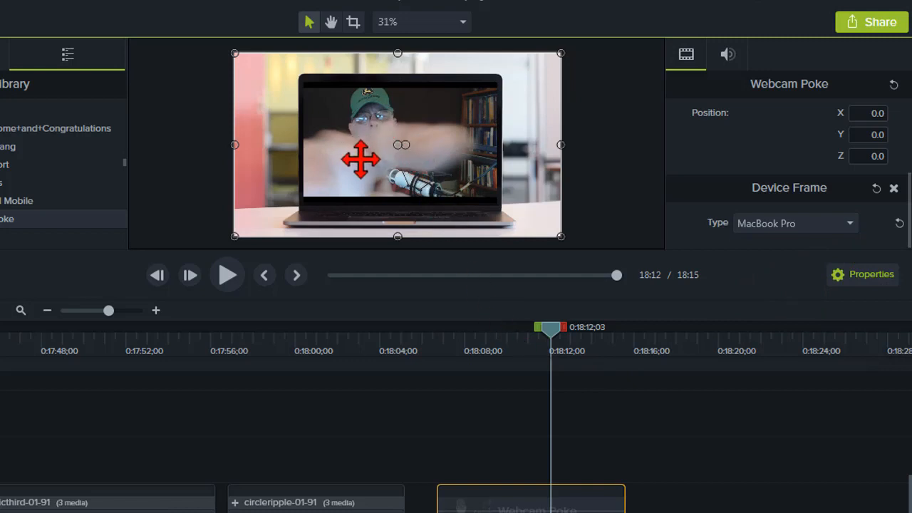
drag(552, 329, 464, 332)
drag(531, 357, 566, 346)
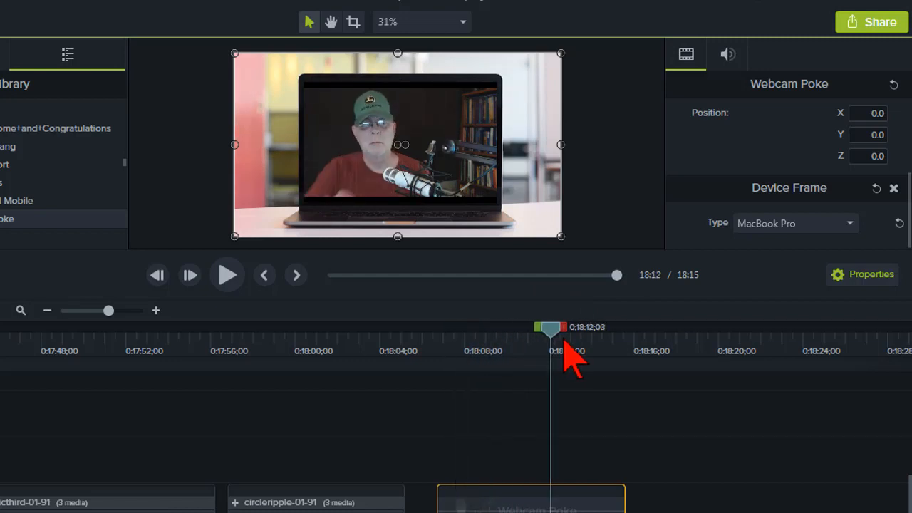
Try the iPhone and Google Pixel frame types on the Webcam Poke clip, and remove the Device Frame effect
click(849, 223)
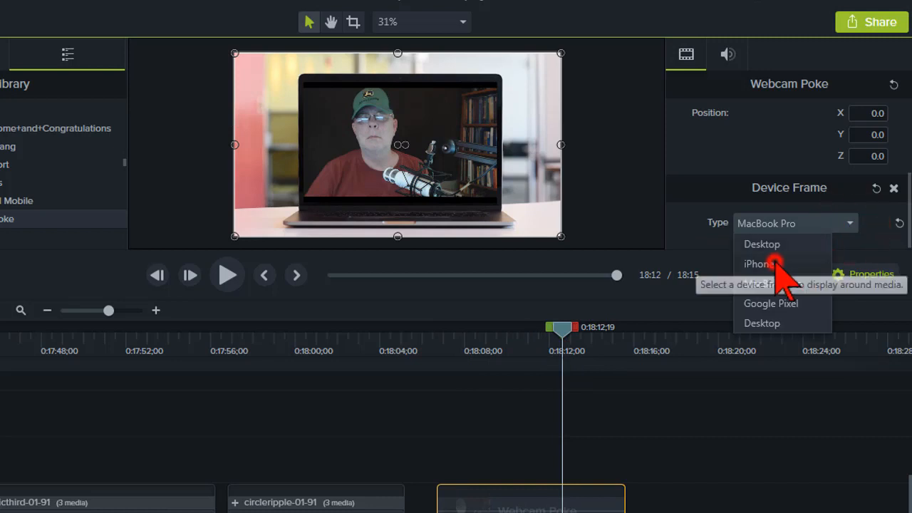
click(775, 263)
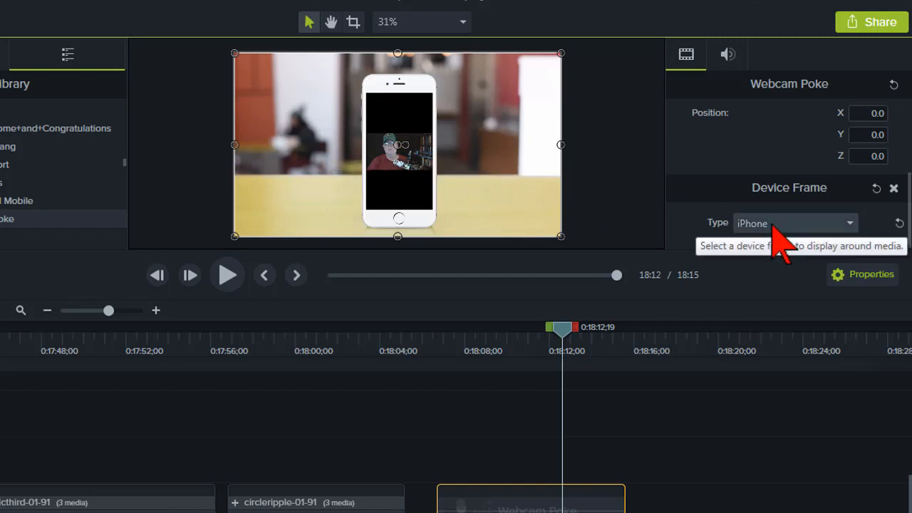
click(850, 223)
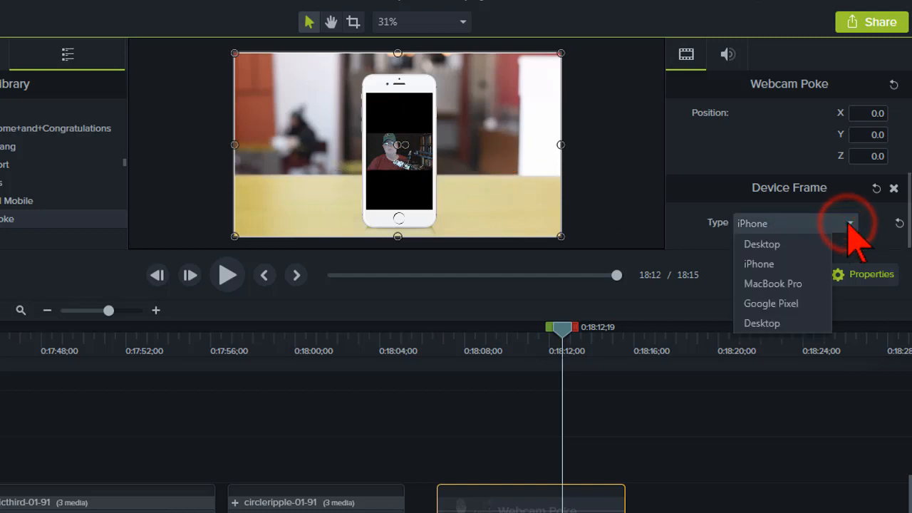
click(793, 303)
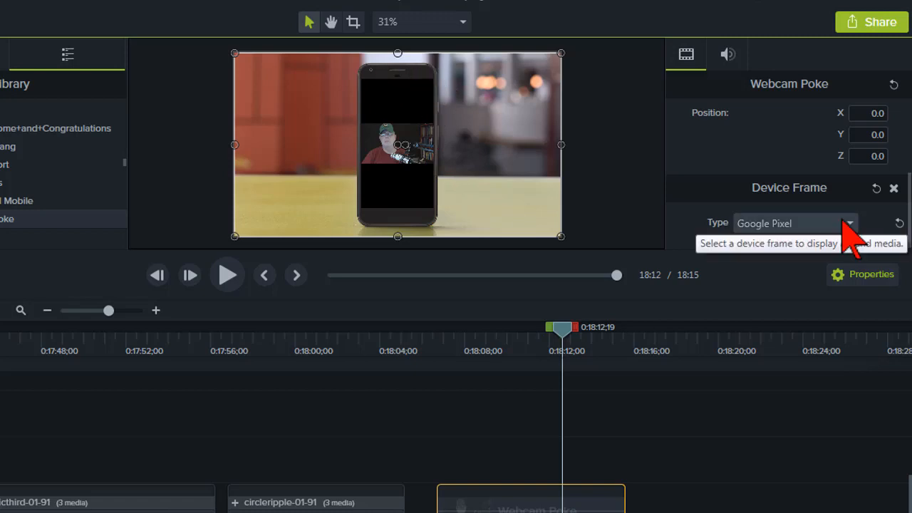
click(895, 188)
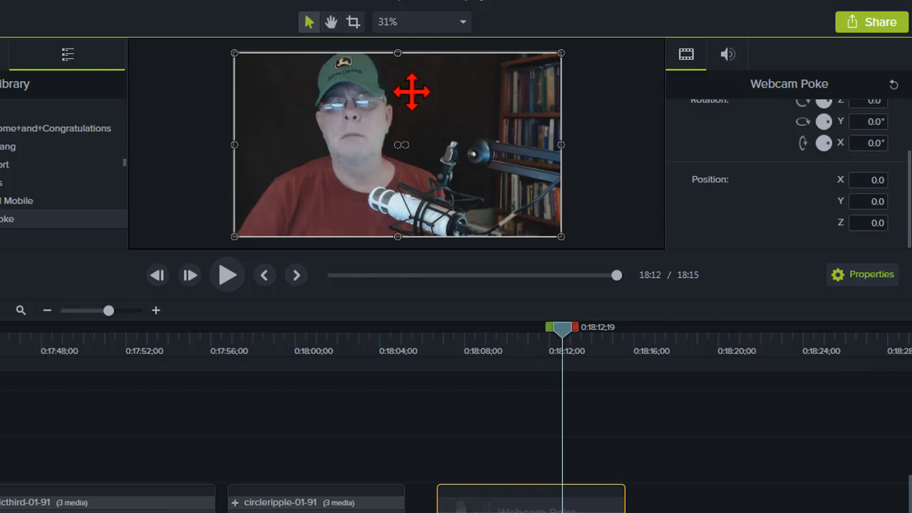
Crop both sides of the Webcam Poke video to a narrow vertical strip around the man
key(alt)
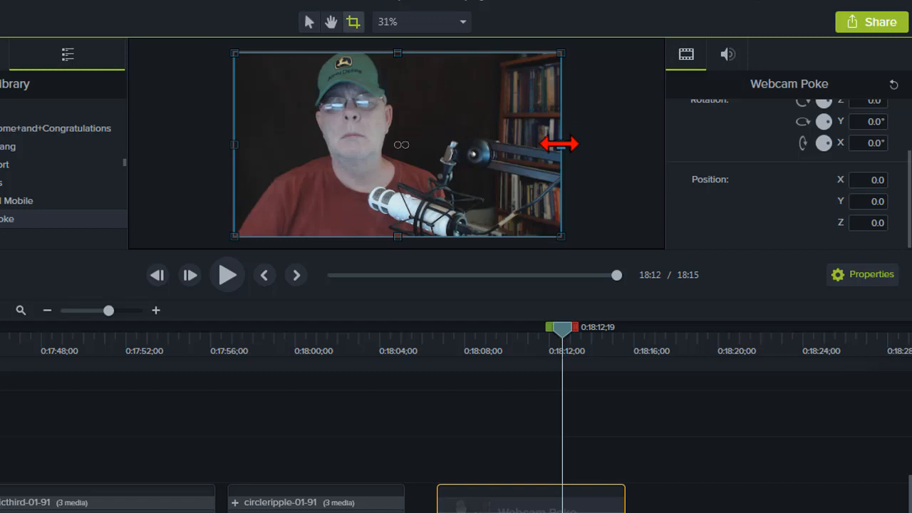
drag(558, 145, 407, 144)
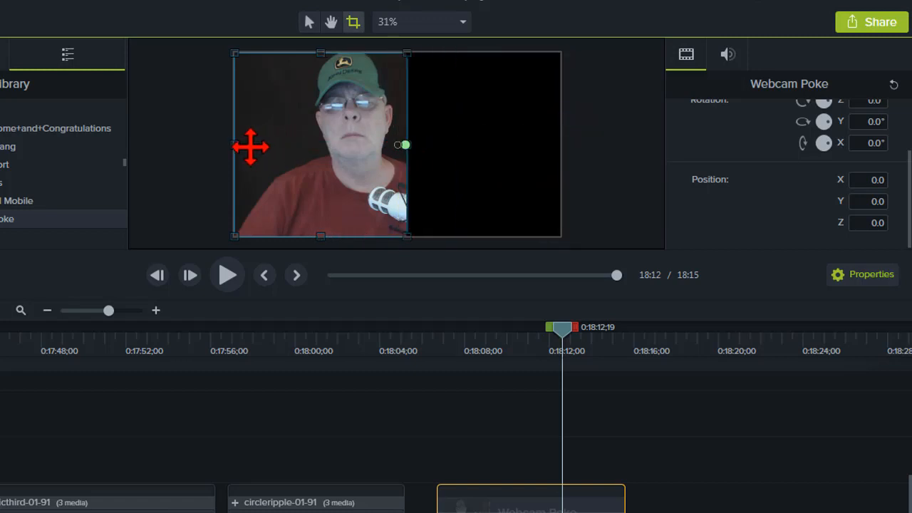
drag(243, 146, 299, 147)
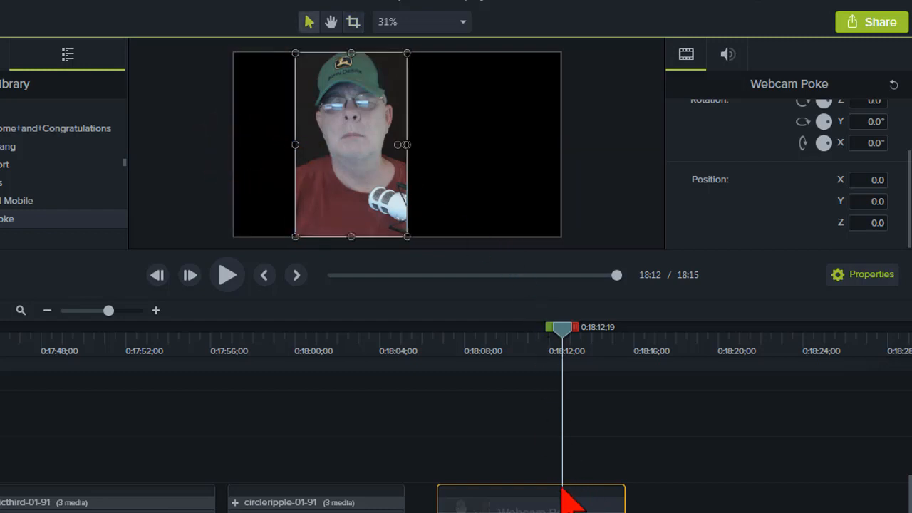
Apply a Device Frame effect of type iPhone to the cropped Webcam Poke clip, and enlarge it to span the canvas width
right_click(359, 179)
mouse_move(449, 426)
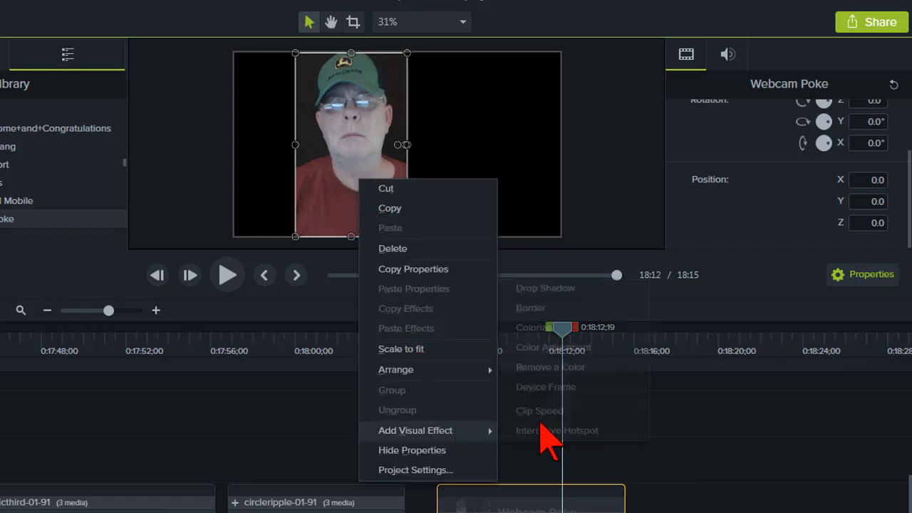
click(557, 389)
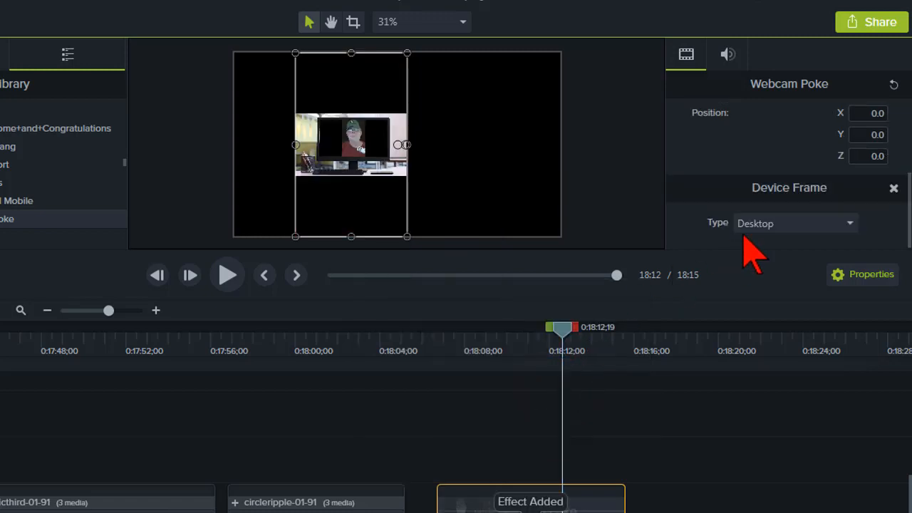
click(797, 225)
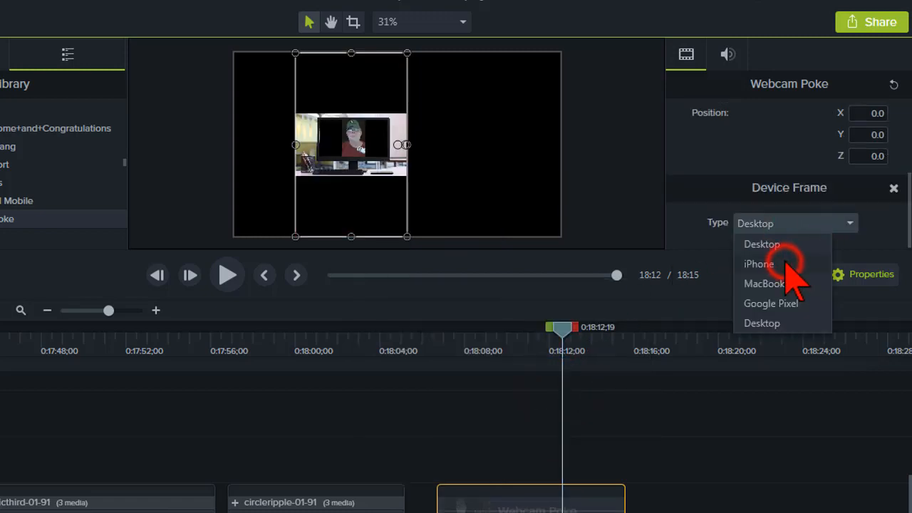
click(784, 264)
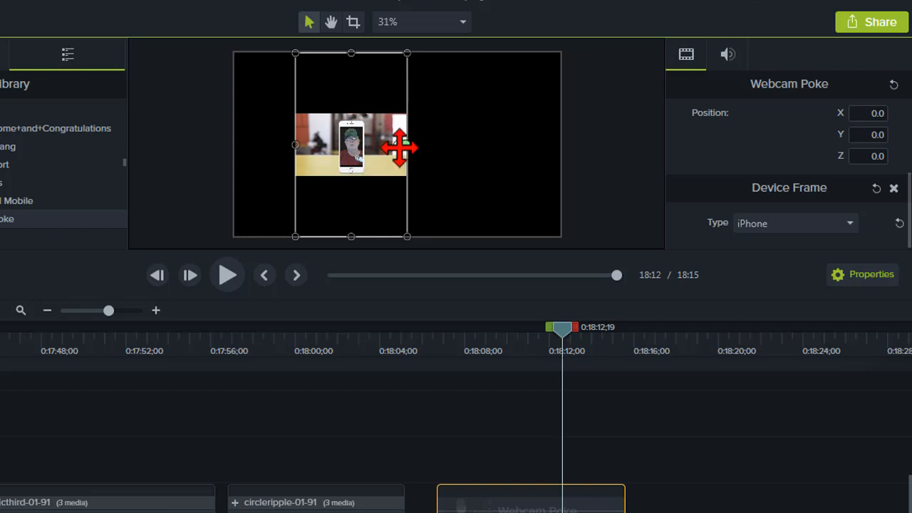
drag(295, 144, 235, 146)
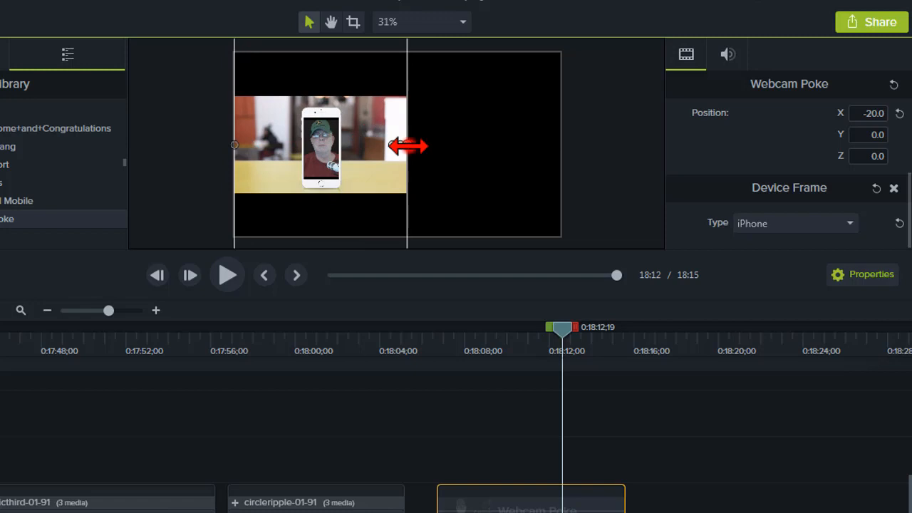
drag(408, 145, 563, 182)
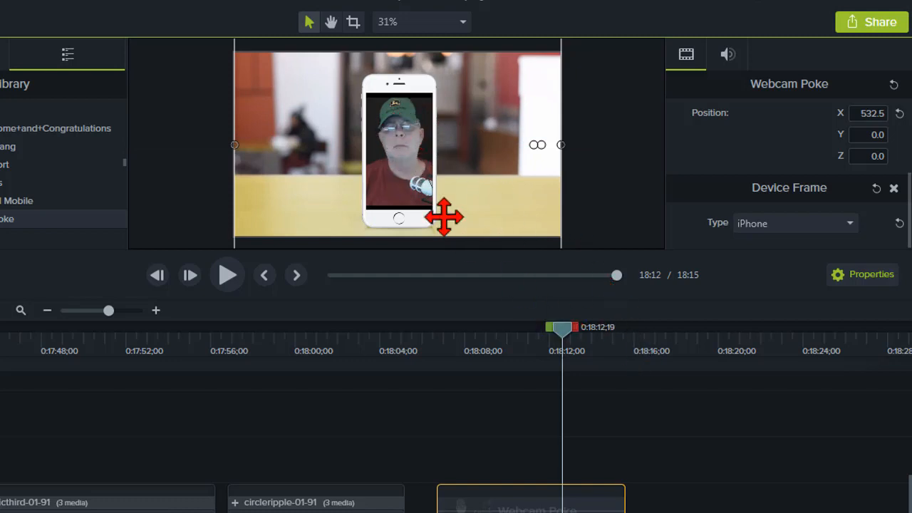
Add the library's Maggie Tall Mobile clip to the timeline at 0:18:16;03, and move the playhead to 0:18:25;04
click(636, 343)
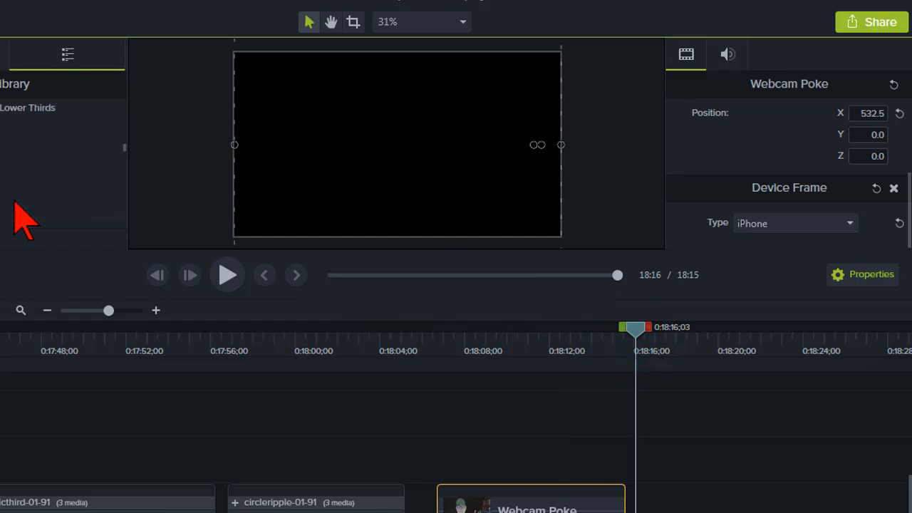
right_click(20, 213)
click(48, 215)
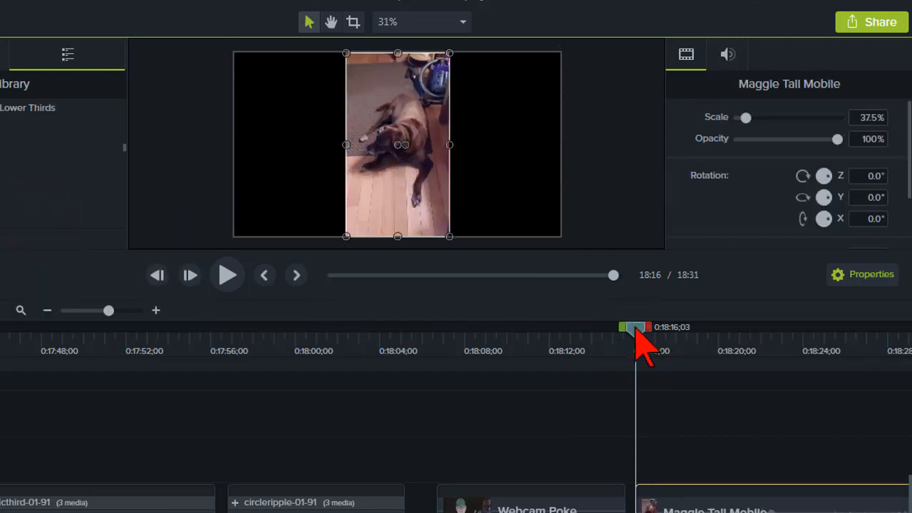
drag(637, 327, 721, 349)
drag(718, 344, 664, 509)
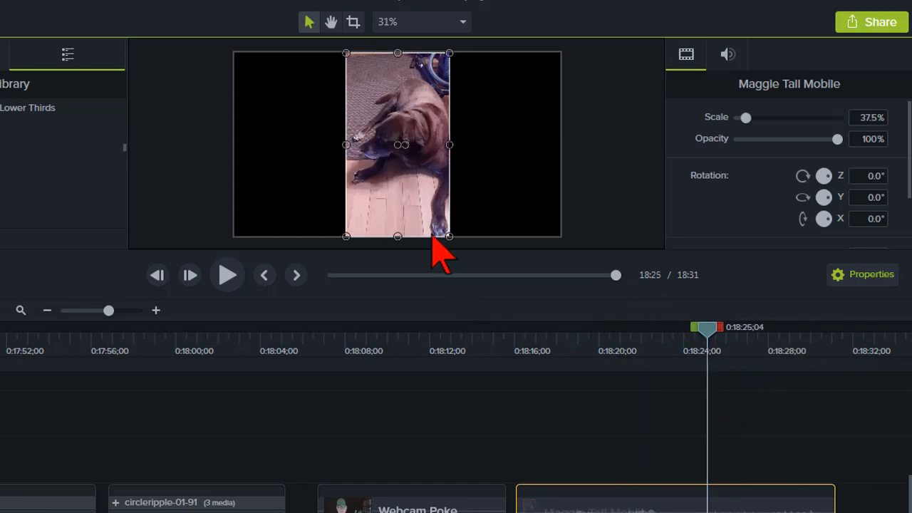
Add a Device Frame visual effect of type iPhone to the Maggie Tall Mobile clip
right_click(407, 184)
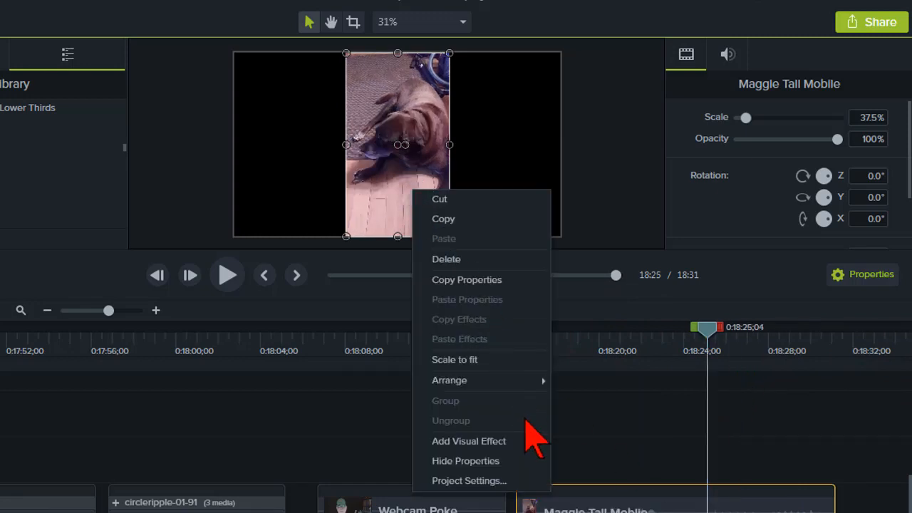
mouse_move(532, 443)
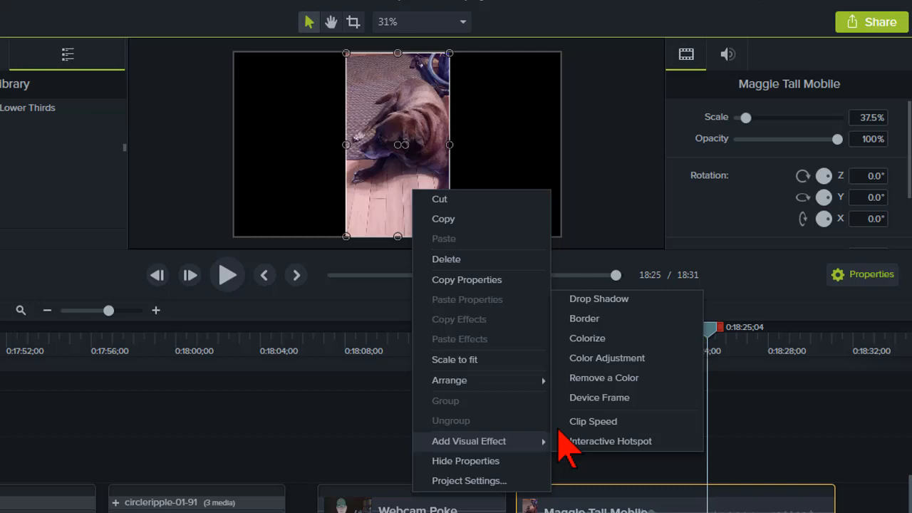
click(606, 399)
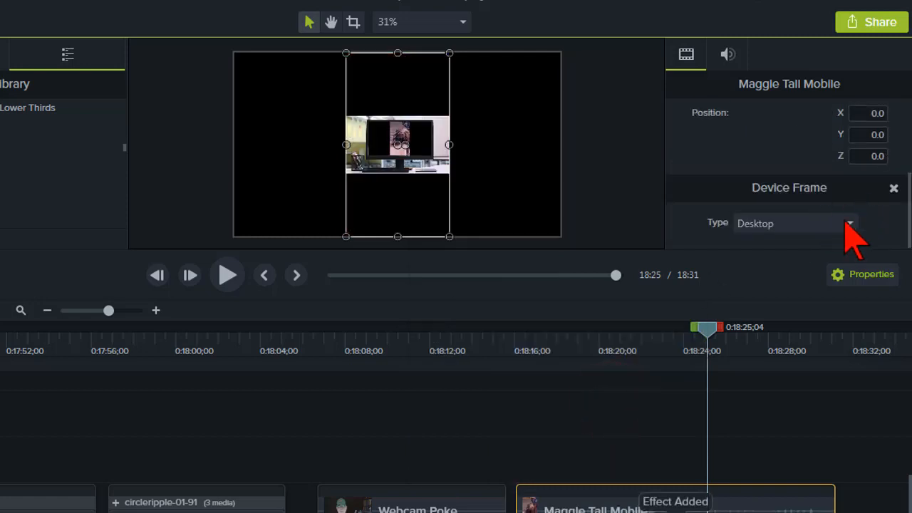
click(849, 223)
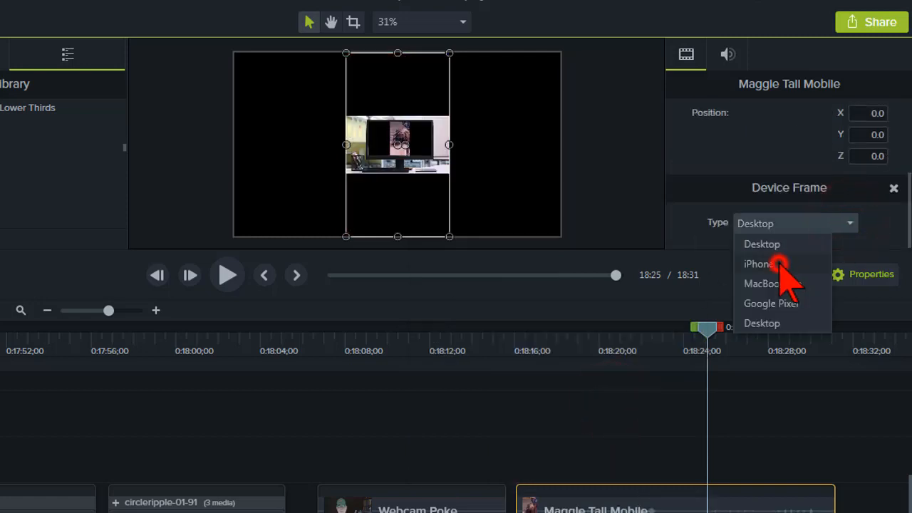
click(779, 263)
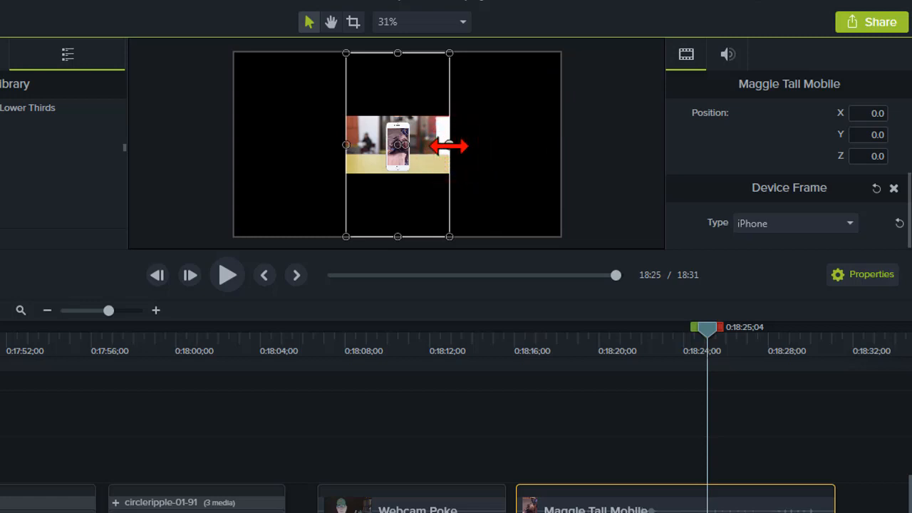
Enlarge the framed Maggie Tall Mobile clip to span the full canvas width, and scrub through it to preview the motion
drag(448, 145, 561, 145)
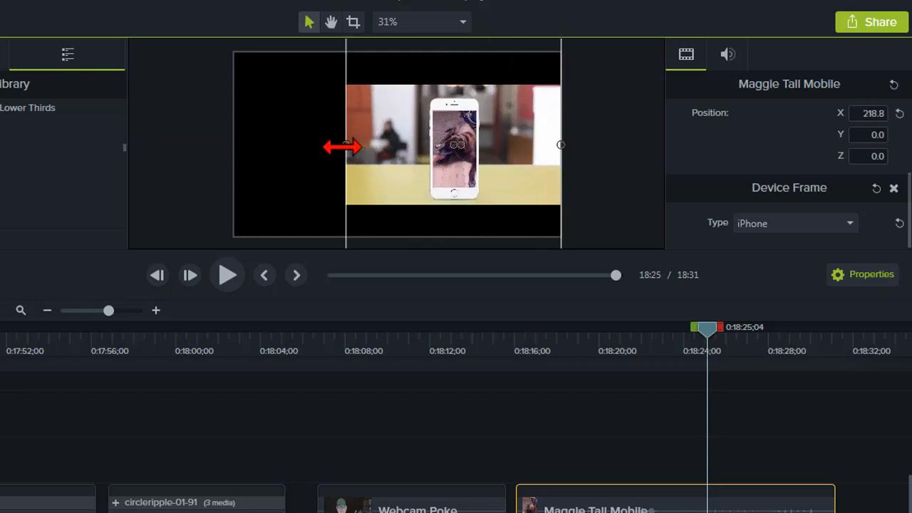
drag(342, 148, 234, 148)
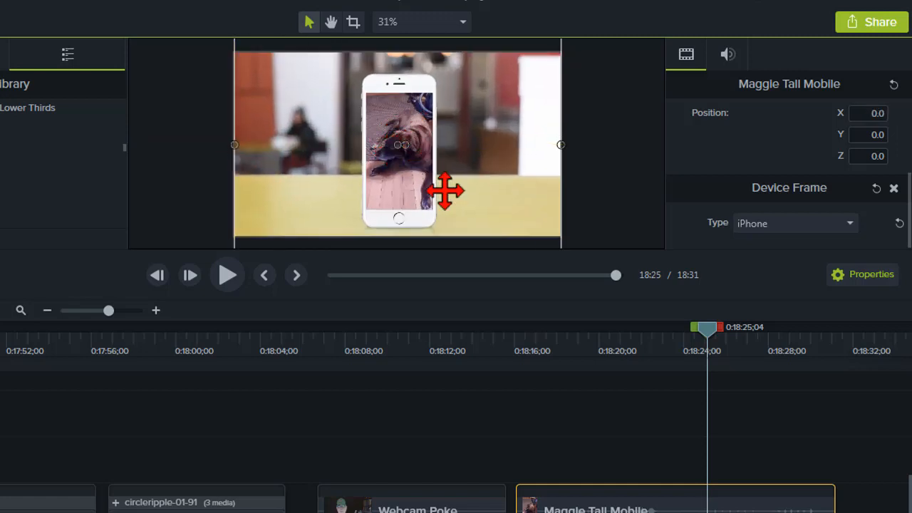
drag(712, 337, 655, 341)
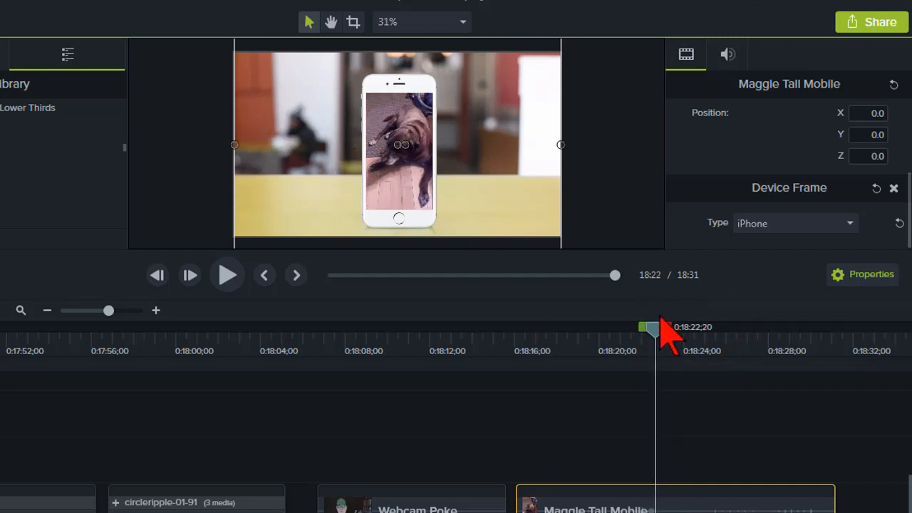
drag(657, 330, 701, 342)
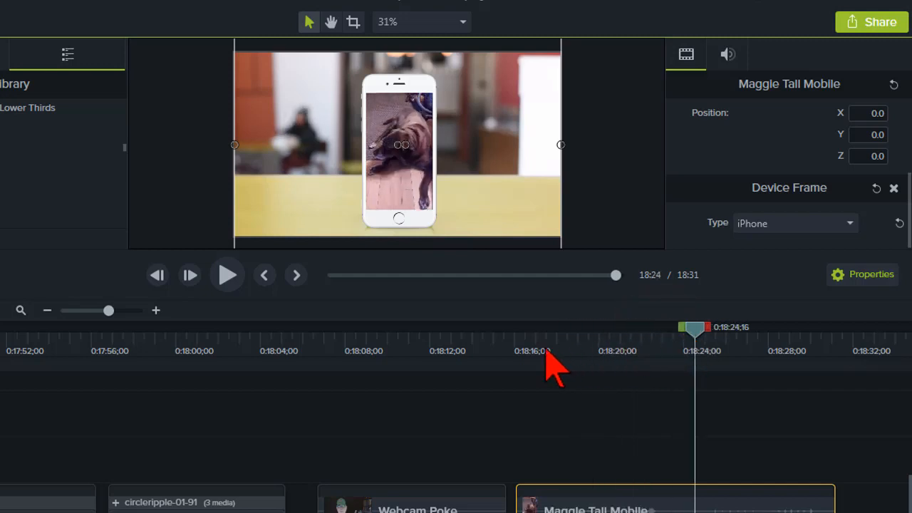
Change the Device Frame type of the cropped Webcam Poke clip to Desktop
click(396, 342)
click(411, 503)
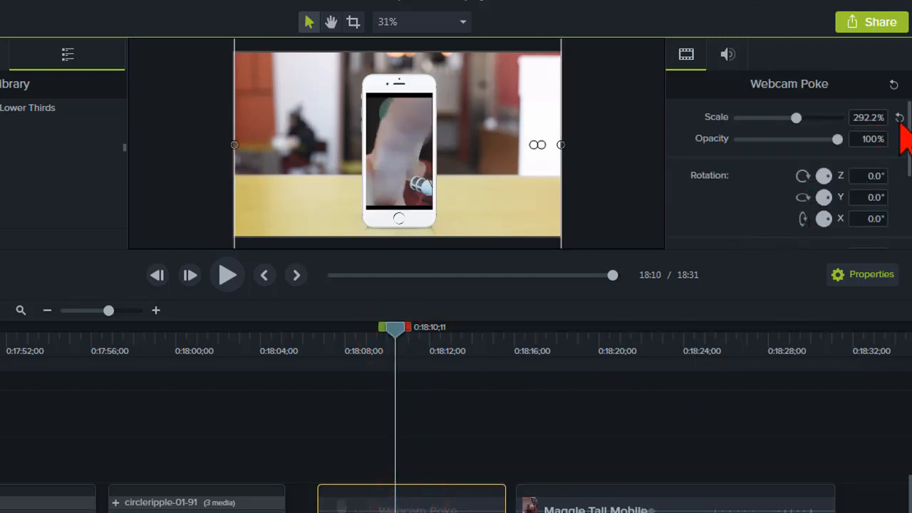
drag(909, 132, 909, 214)
click(791, 223)
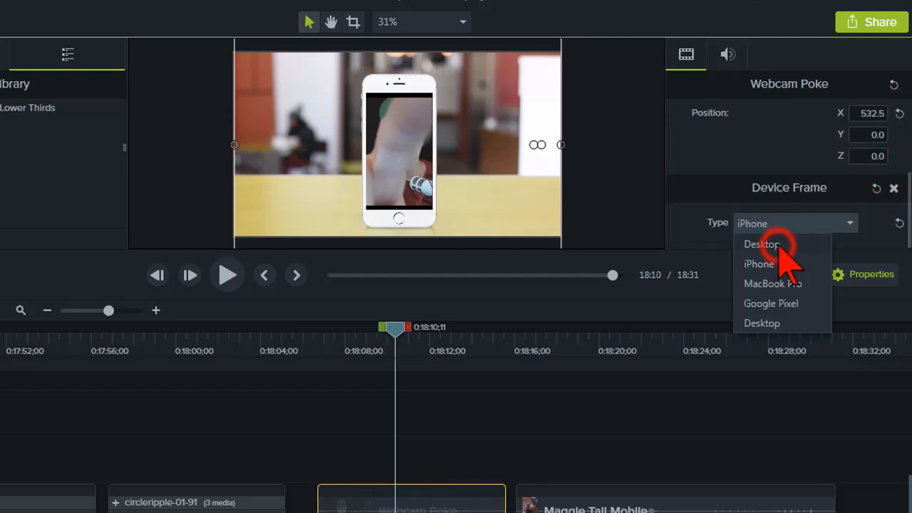
click(778, 245)
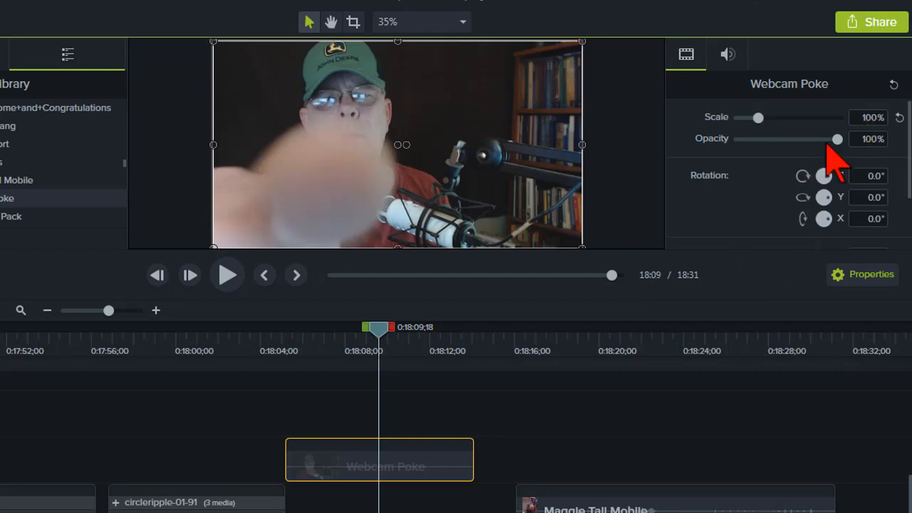
Add a Device Frame visual effect of type Desktop to the uncropped Webcam Poke clip on the Video 1 track
right_click(438, 149)
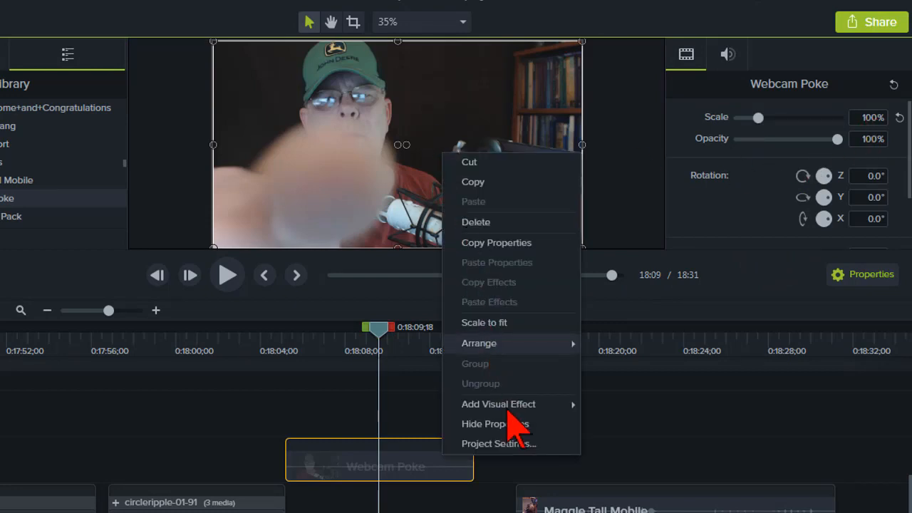
mouse_move(541, 403)
click(654, 361)
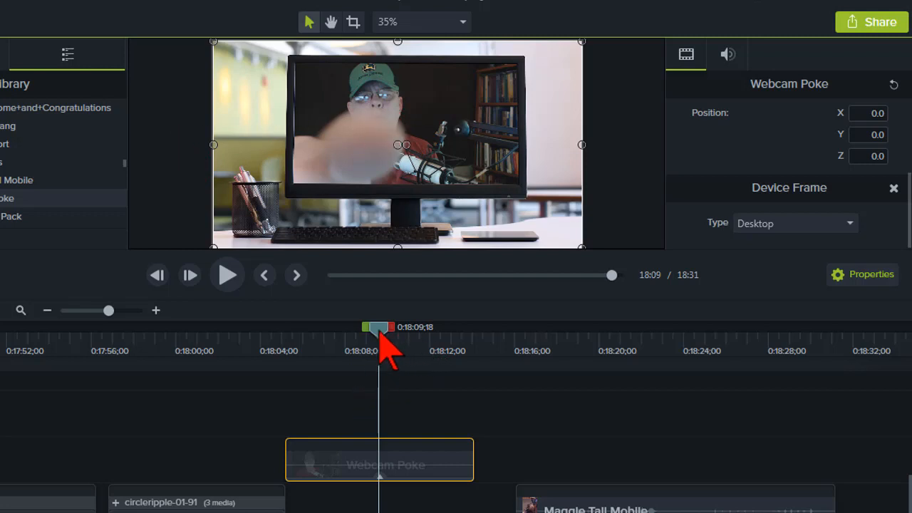
Find the finger poke in the Webcam Poke clip, and add a Custom animation at 0:18:09;07
drag(380, 333, 436, 348)
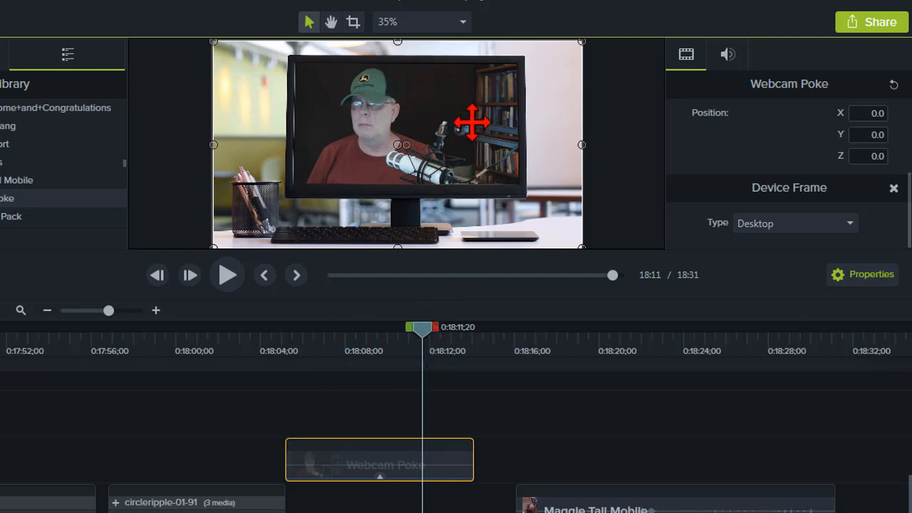
click(423, 329)
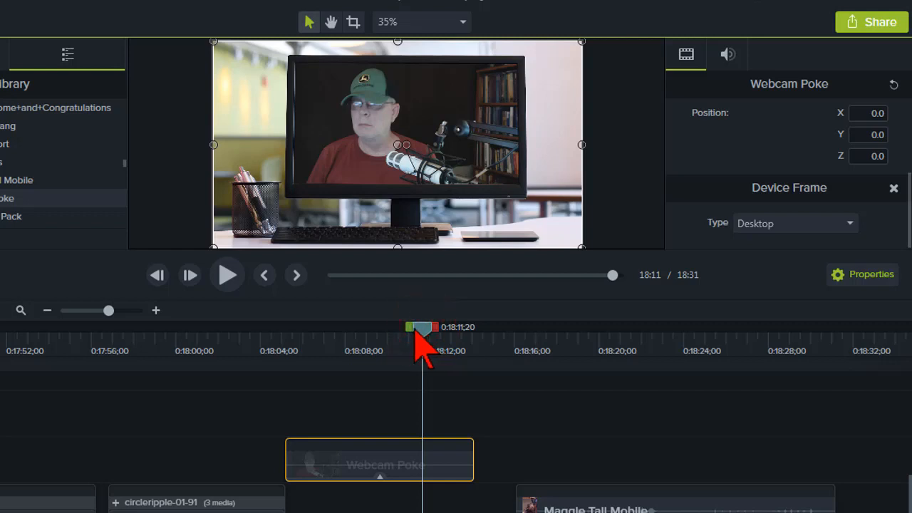
drag(414, 330, 353, 332)
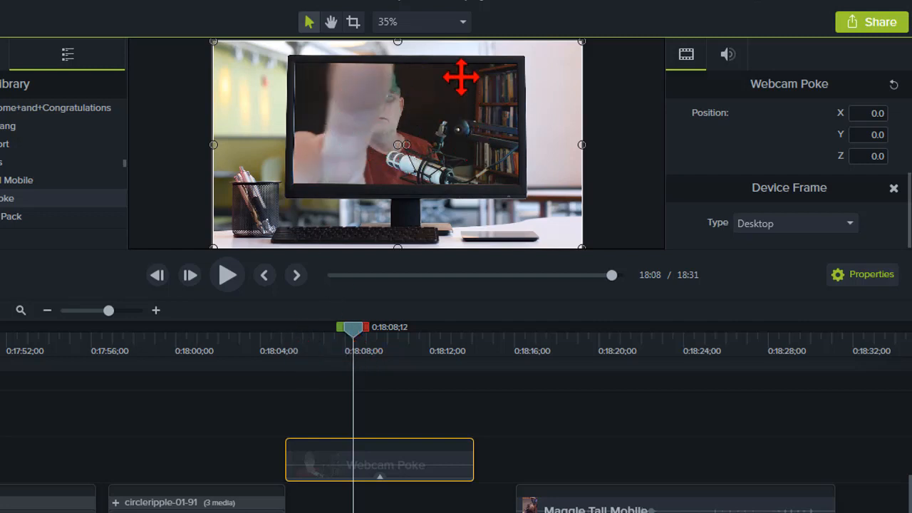
mouse_move(354, 332)
mouse_down()
mouse_move(286, 332)
mouse_move(371, 335)
mouse_up()
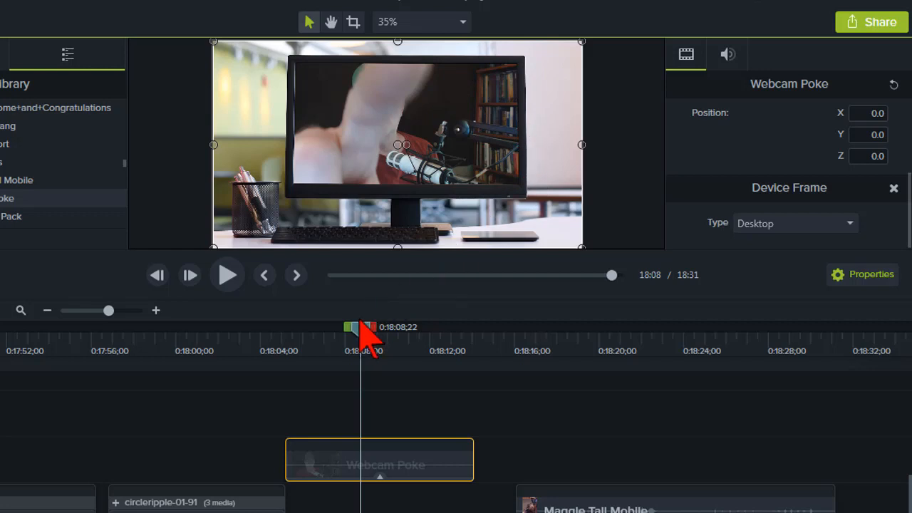
mouse_move(364, 345)
mouse_down()
mouse_move(368, 329)
mouse_move(376, 338)
mouse_up()
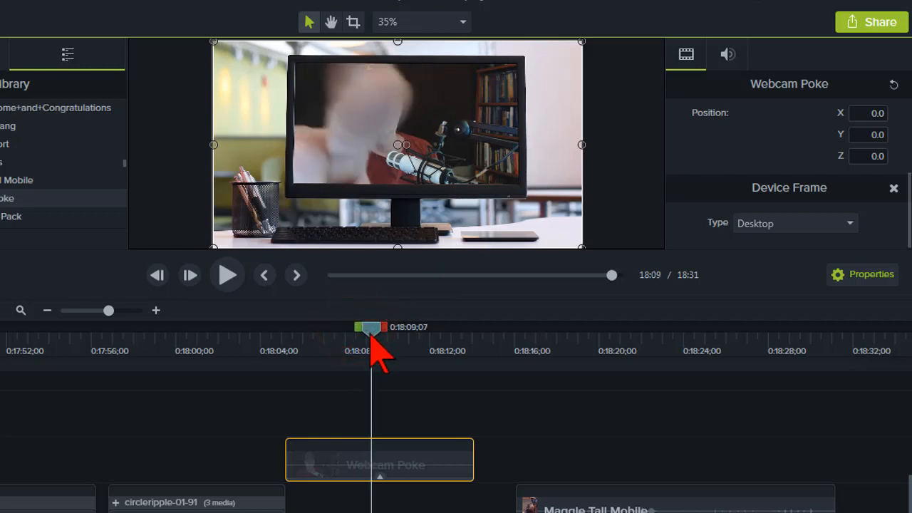
click(404, 456)
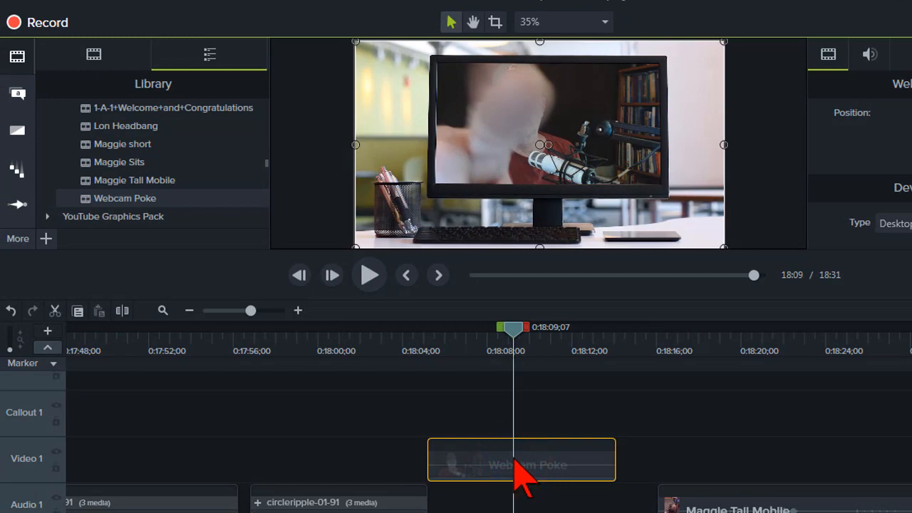
key(z)
click(213, 57)
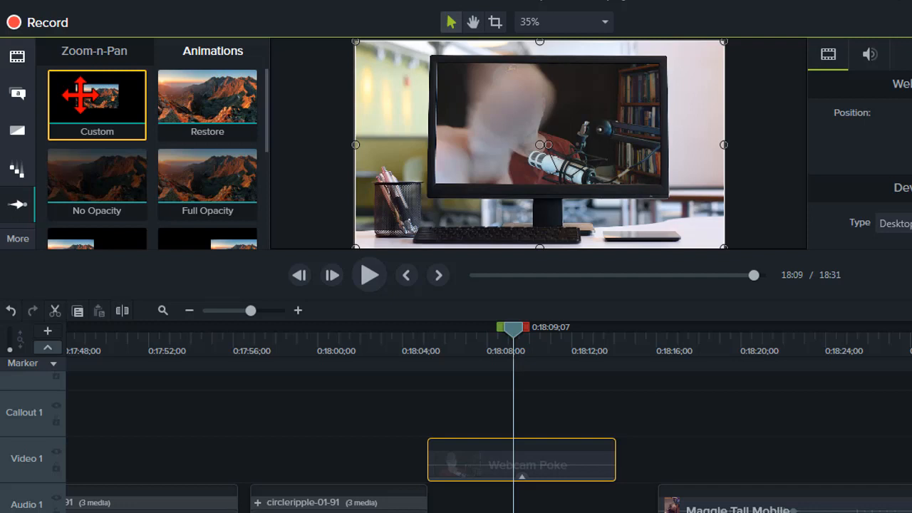
drag(80, 95, 512, 463)
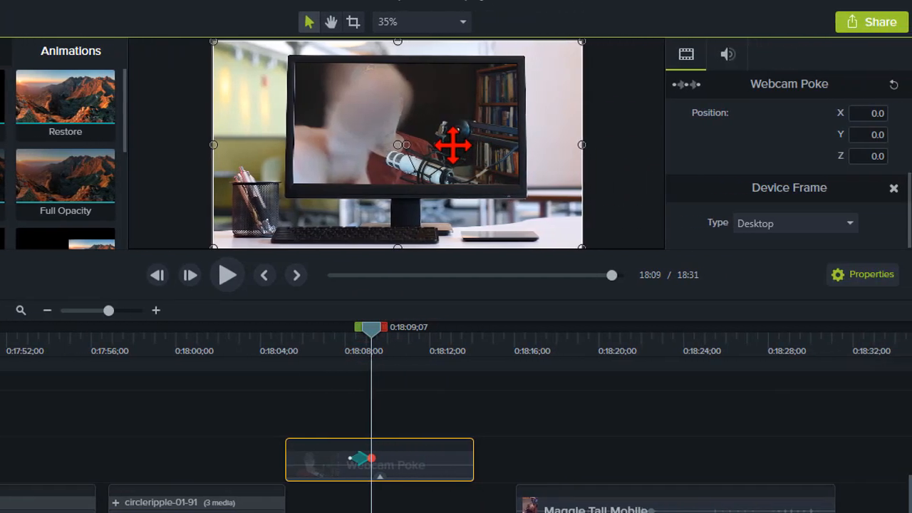
Scale the Webcam Poke clip to 174.9% at 0:18:09;07, and reposition it so the monitor's screen fills the canvas
scroll(875, 93, up, 3)
mouse_move(757, 117)
mouse_down()
mouse_move(782, 117)
mouse_move(773, 122)
mouse_up()
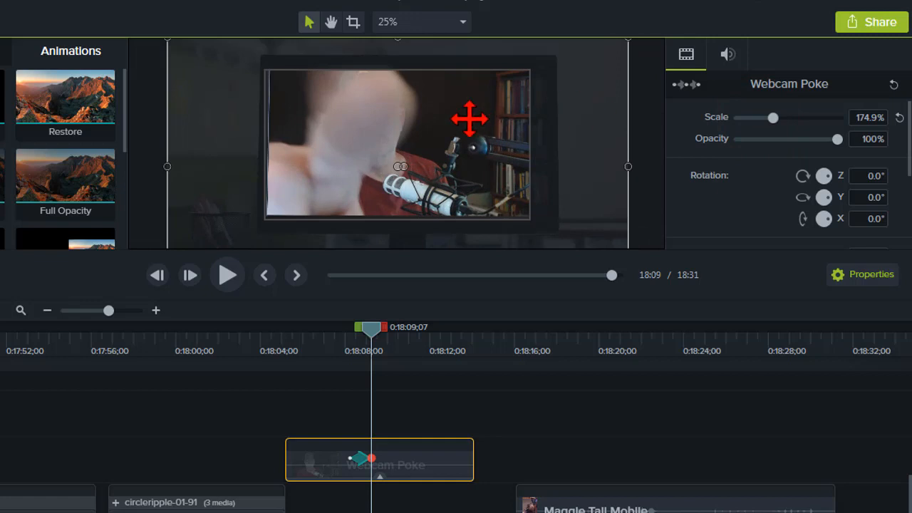
drag(469, 122, 460, 119)
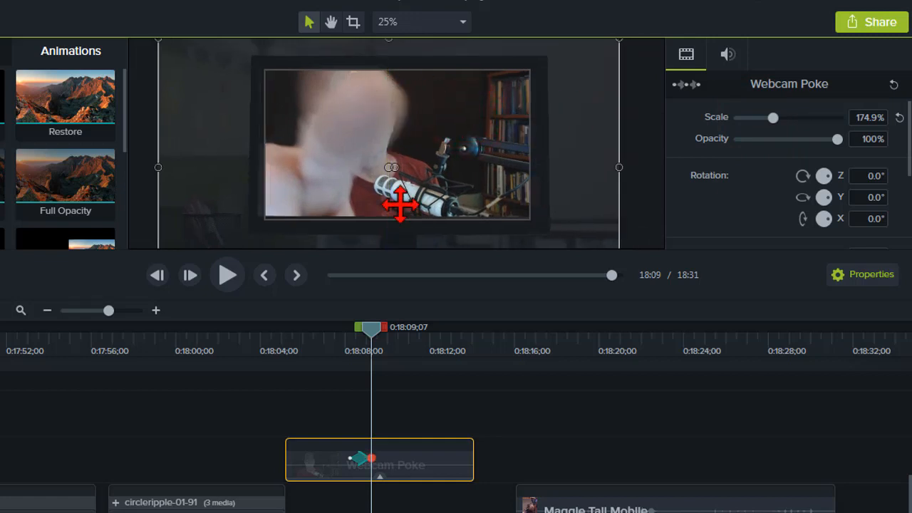
Extend the Custom animation to start at 0:18:07;09 with a duration of 00:00:01;28, and delete the animation from the Webcam Poke clip
click(331, 341)
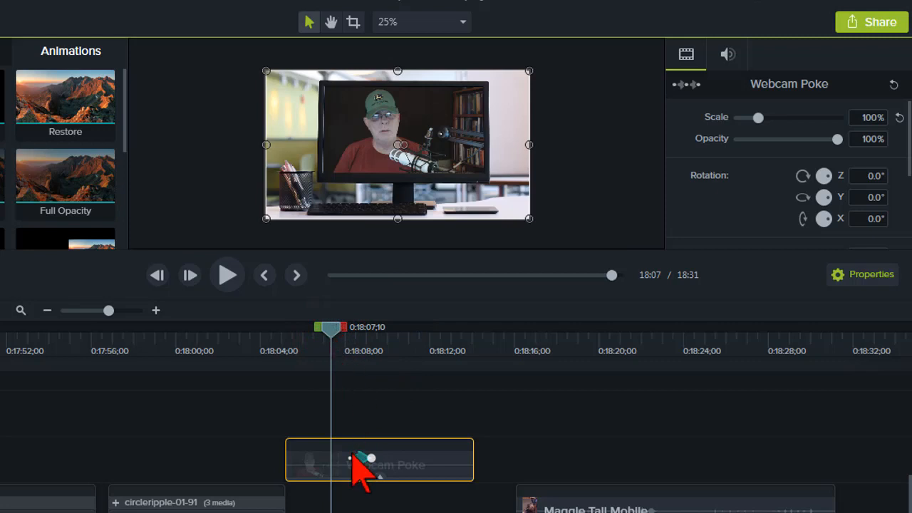
mouse_move(335, 460)
mouse_down()
mouse_move(346, 459)
mouse_move(330, 459)
mouse_up()
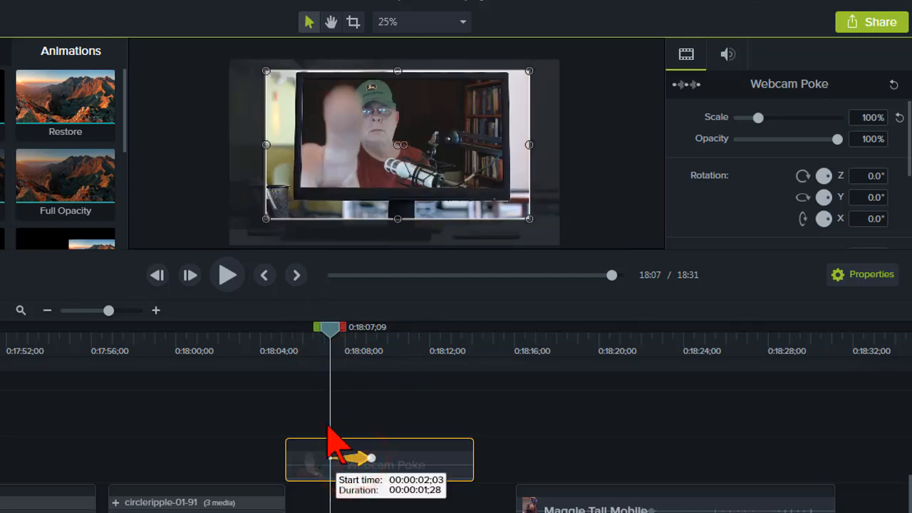
click(308, 339)
click(309, 335)
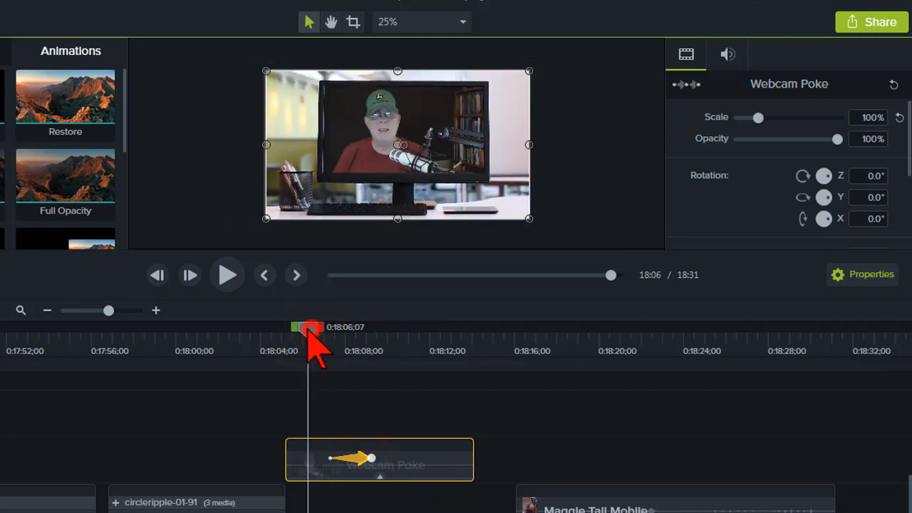
mouse_move(307, 330)
mouse_down()
mouse_move(287, 330)
mouse_move(427, 354)
mouse_move(409, 360)
mouse_move(416, 355)
mouse_move(317, 336)
mouse_up()
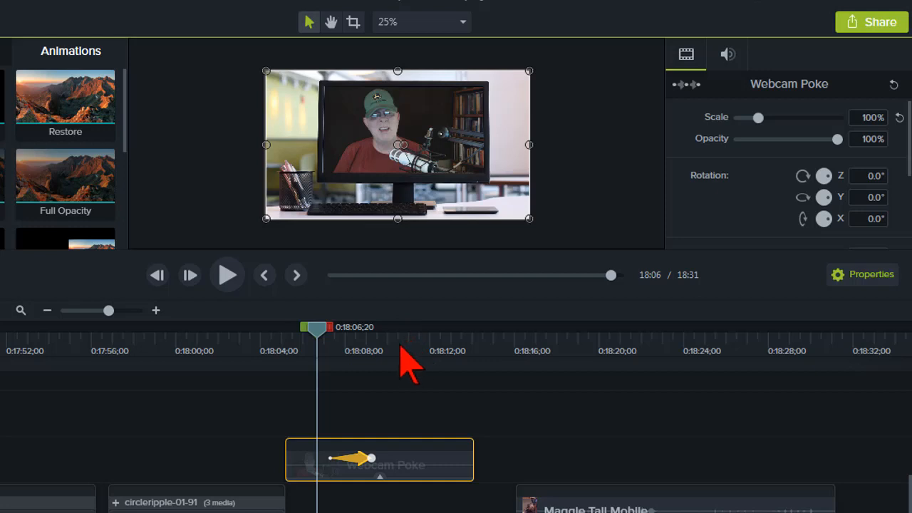
click(362, 460)
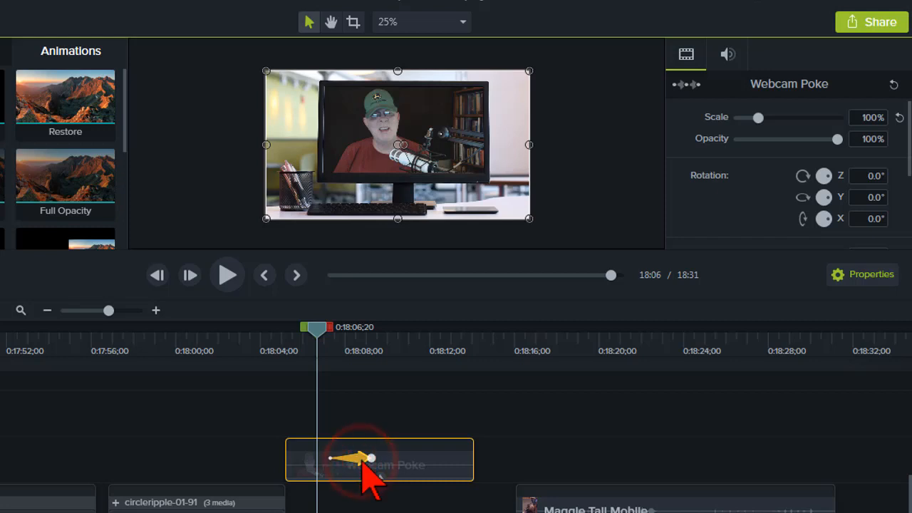
drag(363, 470, 324, 349)
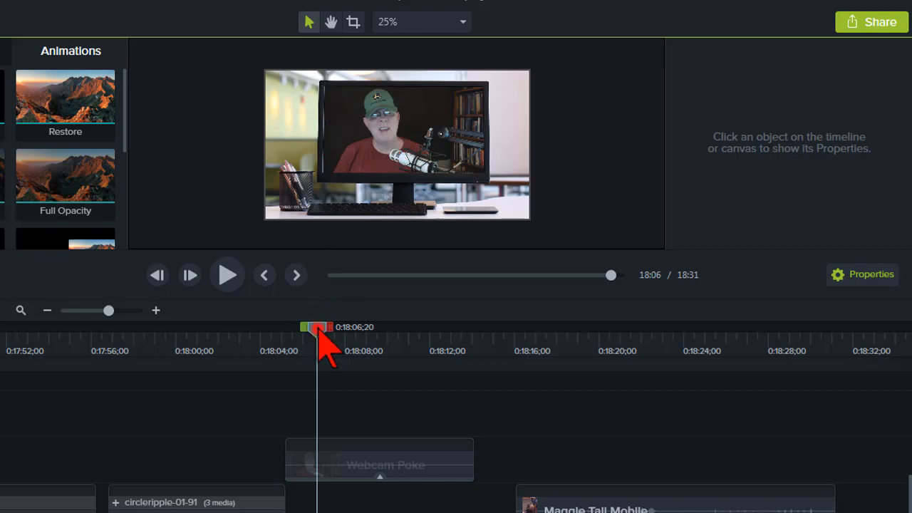
Split the Webcam Poke clip at 0:18:07;23, just before the poke begins
drag(318, 339, 340, 335)
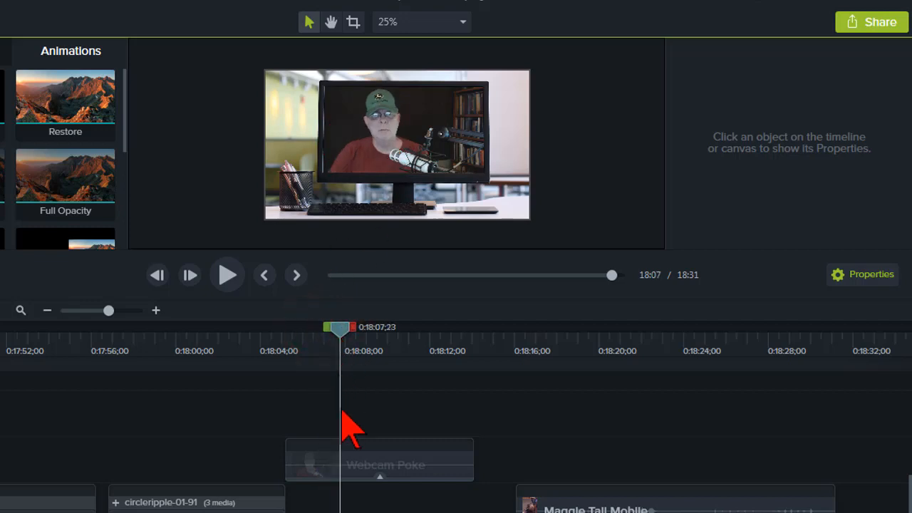
click(341, 451)
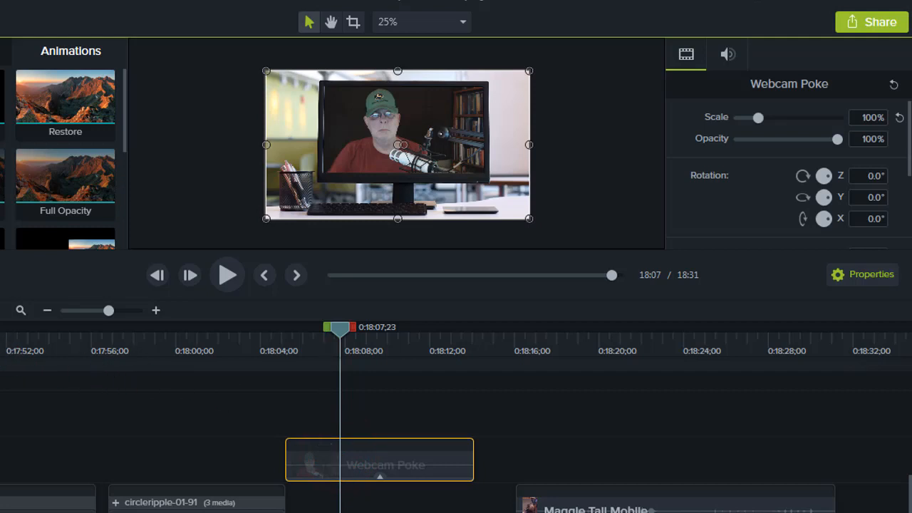
key(s)
Scale the second Webcam Poke segment to about 170.7% while viewing the poke at 0:18:09;28
click(407, 458)
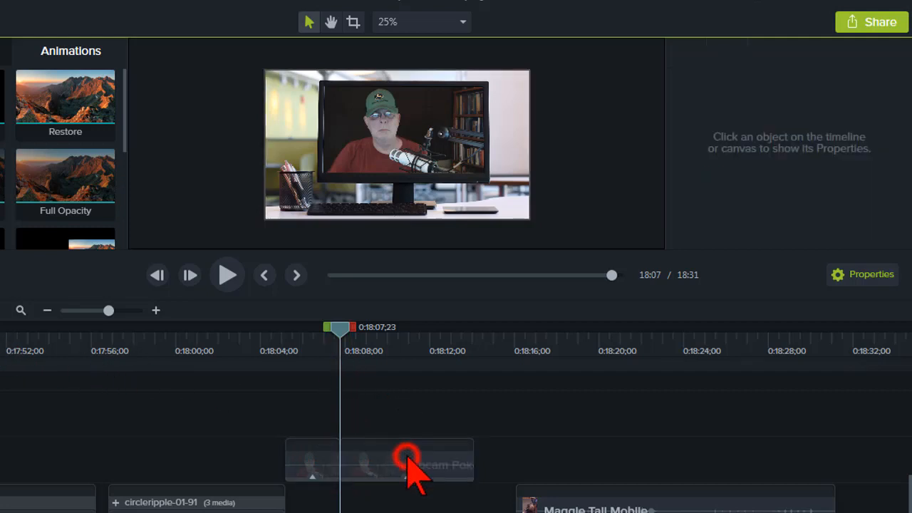
click(387, 341)
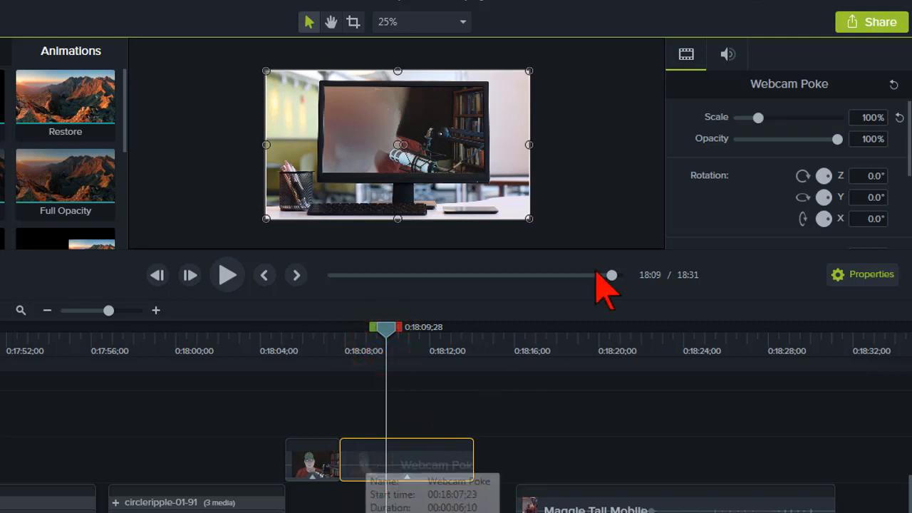
drag(758, 119, 770, 127)
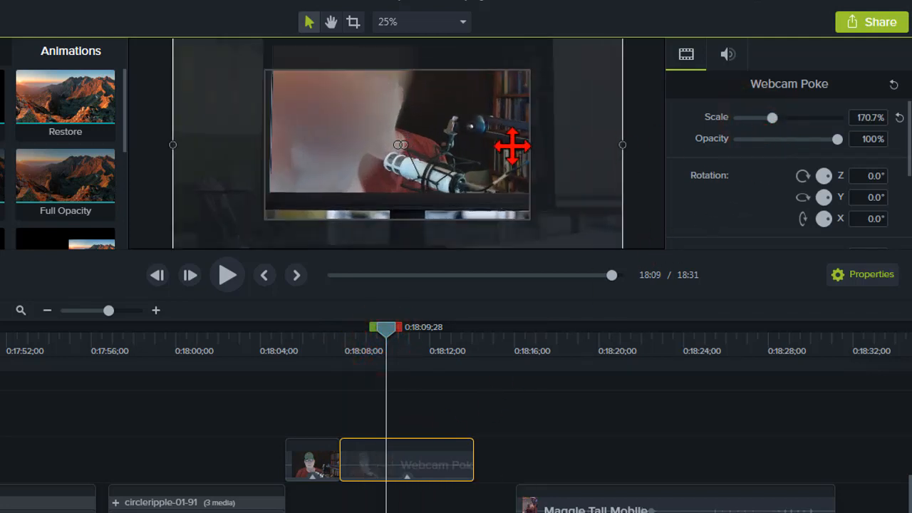
Reposition the second Webcam Poke segment so the monitor's screen fills the canvas, and preview the cut between the two segments
drag(513, 142, 504, 169)
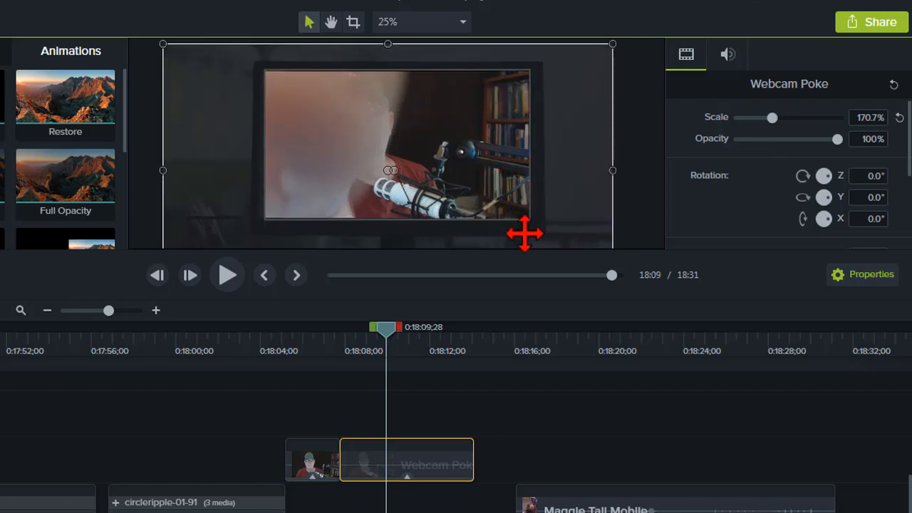
click(310, 345)
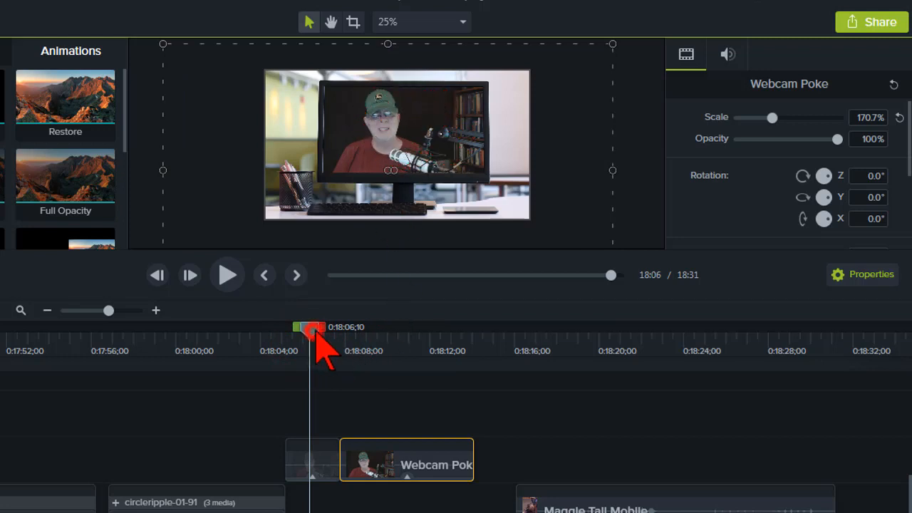
drag(315, 331, 333, 342)
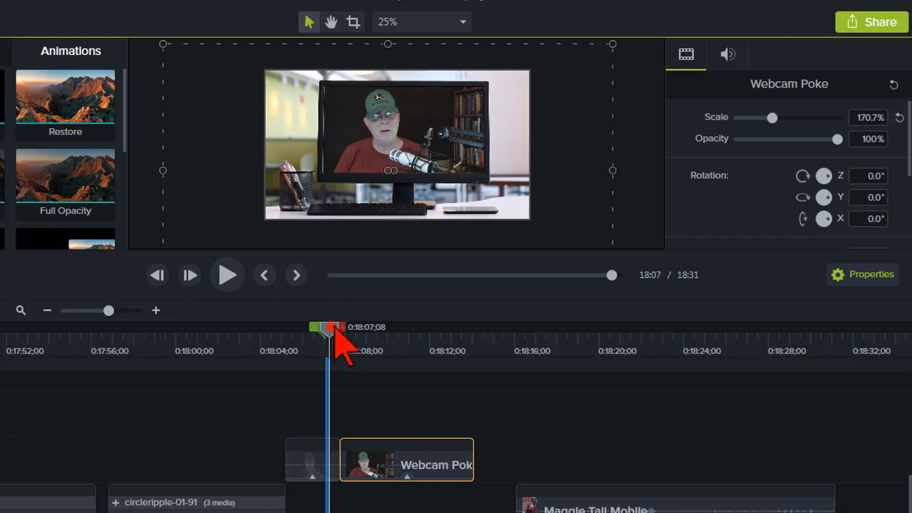
drag(335, 334, 357, 342)
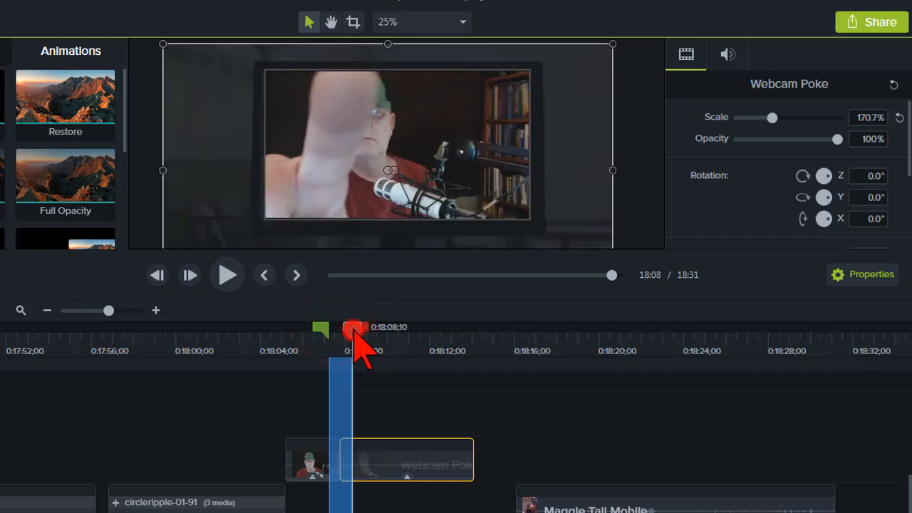
click(352, 329)
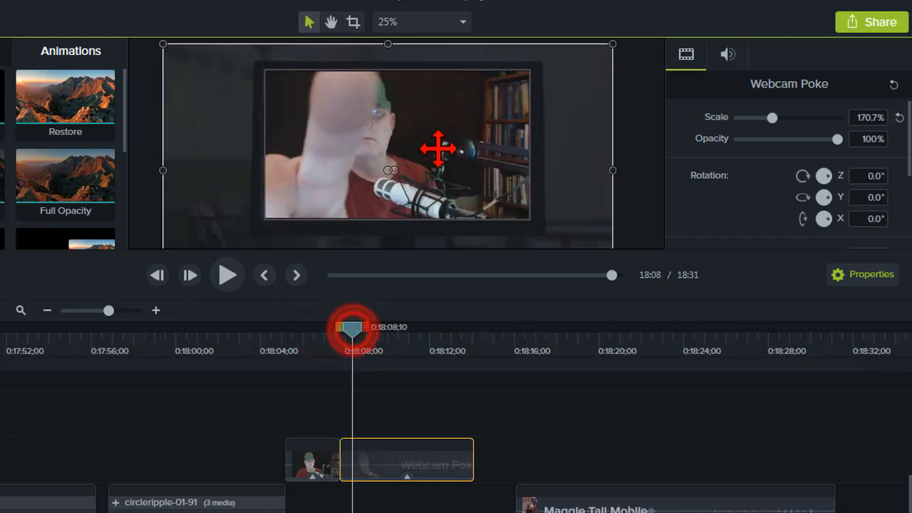
click(402, 335)
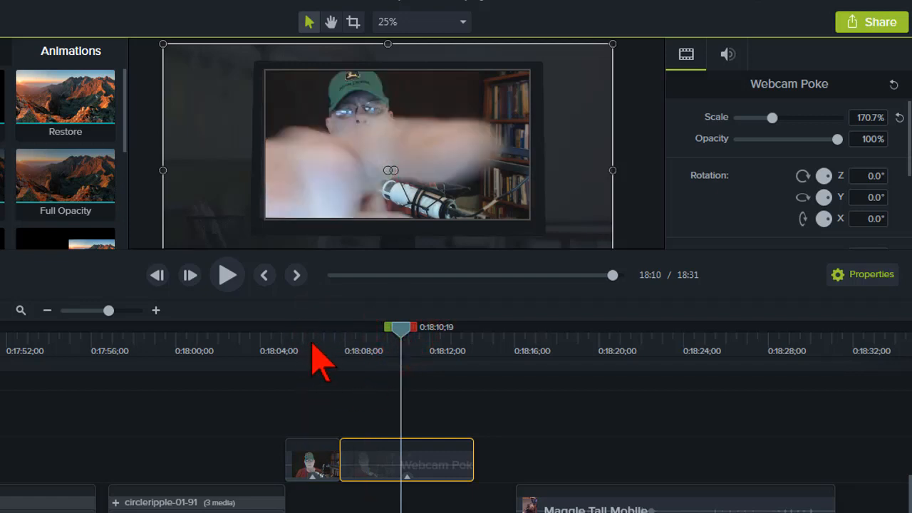
click(308, 338)
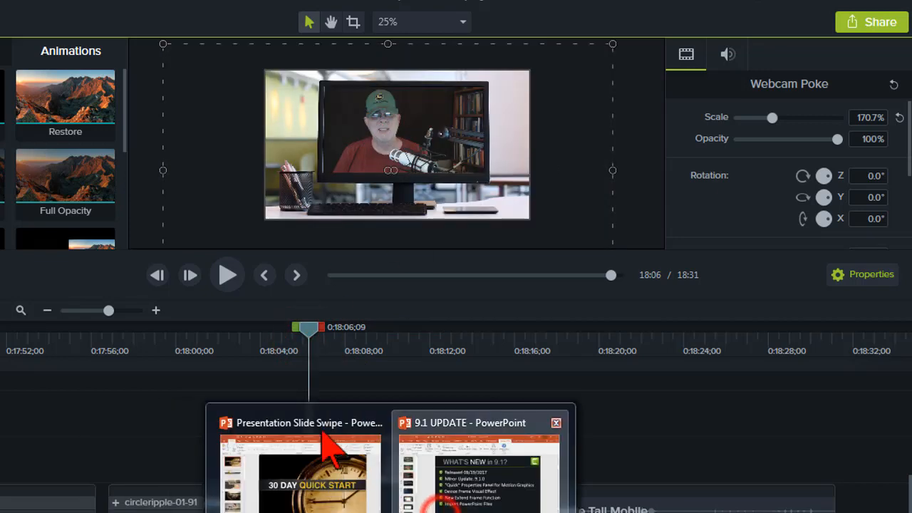
Switch to the 9.1 UPDATE presentation in PowerPoint and review the 9.1.0 NOTES limitations on Device Frames and Motion Elements with Quick Properties
click(438, 506)
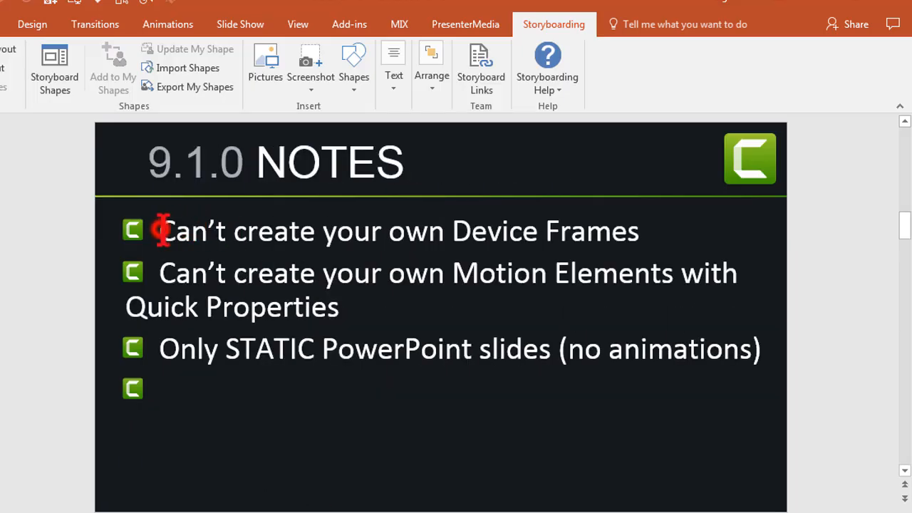
drag(163, 230, 611, 236)
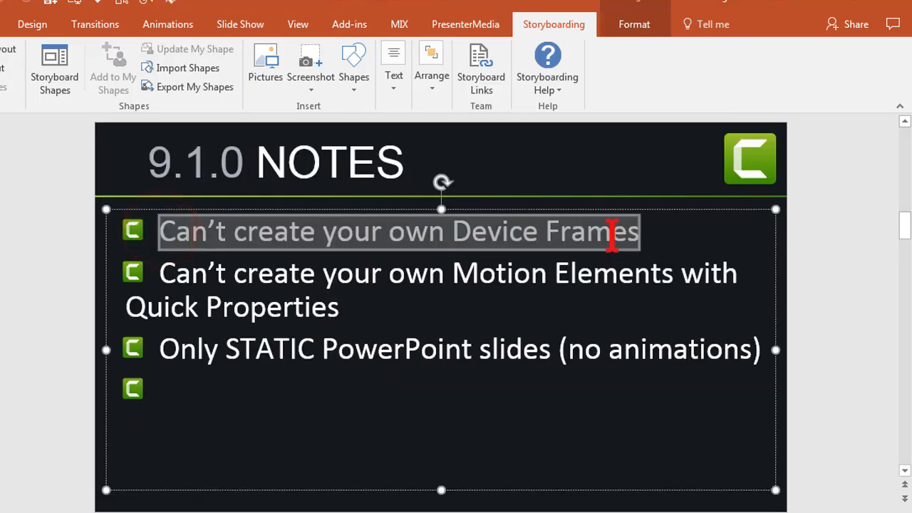
click(829, 230)
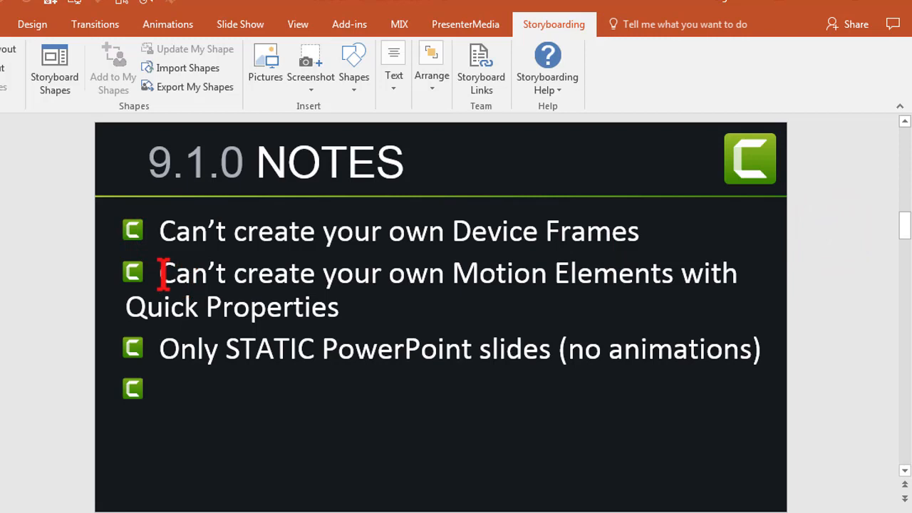
drag(163, 272, 333, 305)
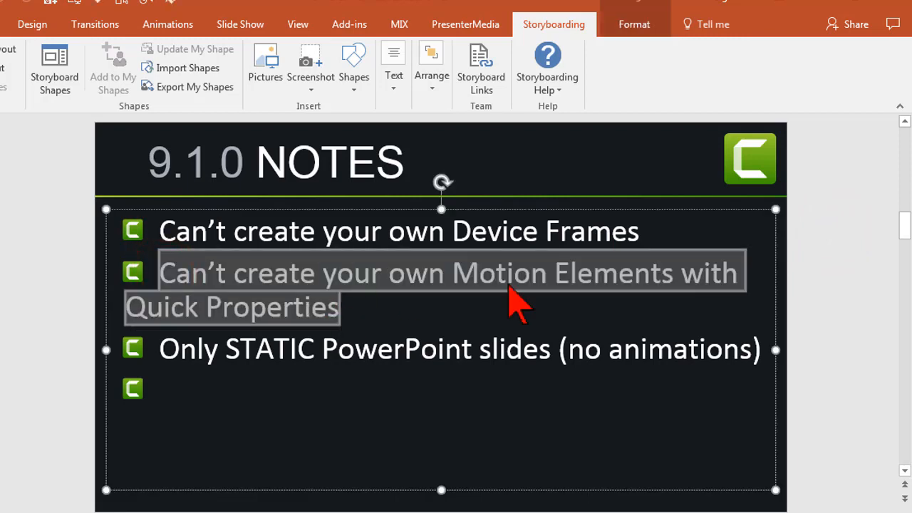
click(824, 275)
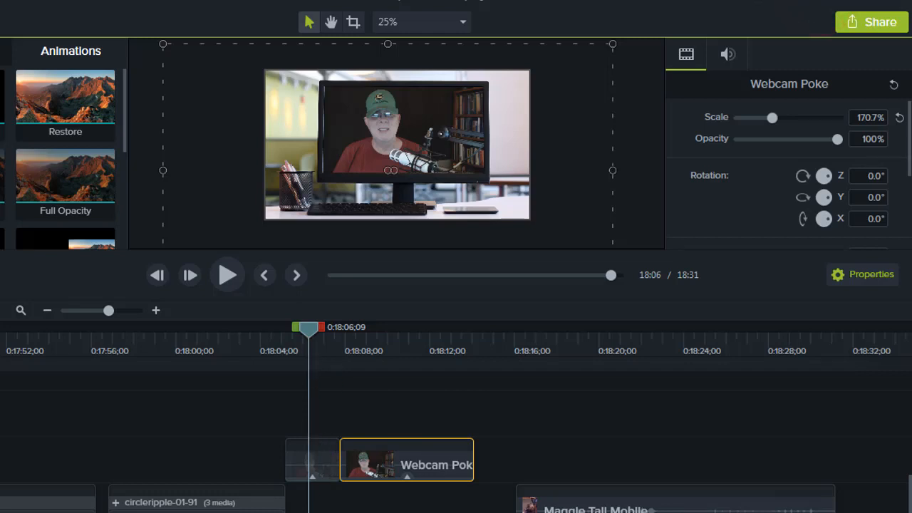
Back in Camtasia, use Extend Frame to hold the last frame of the lower-track Webcam Poke clip for about 5 seconds
click(444, 335)
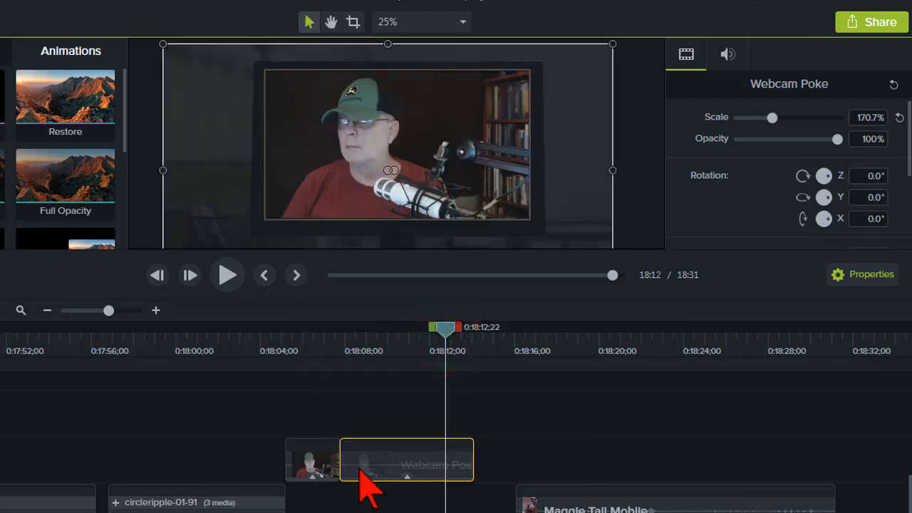
click(568, 503)
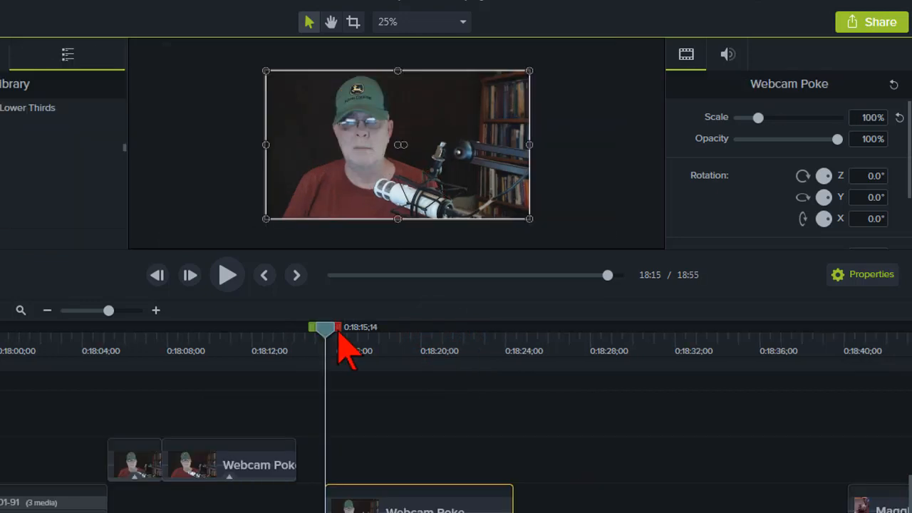
drag(332, 332, 344, 334)
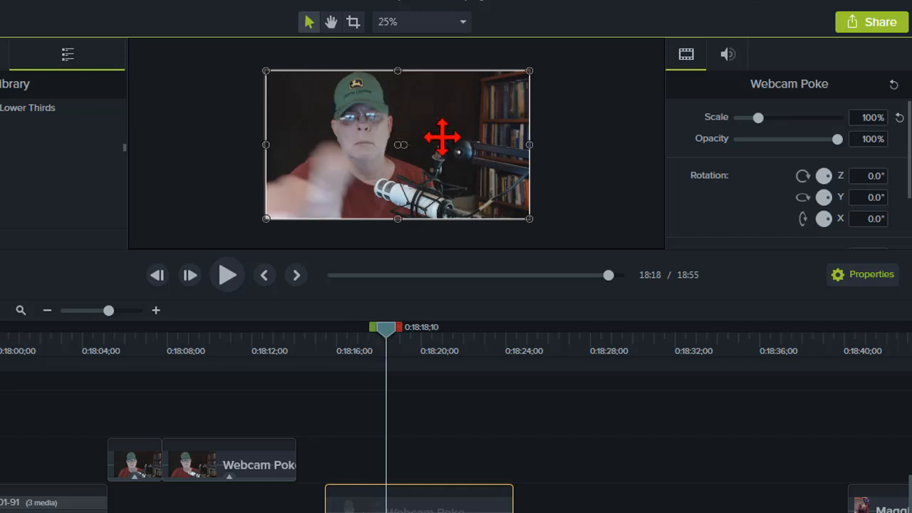
drag(389, 329, 522, 318)
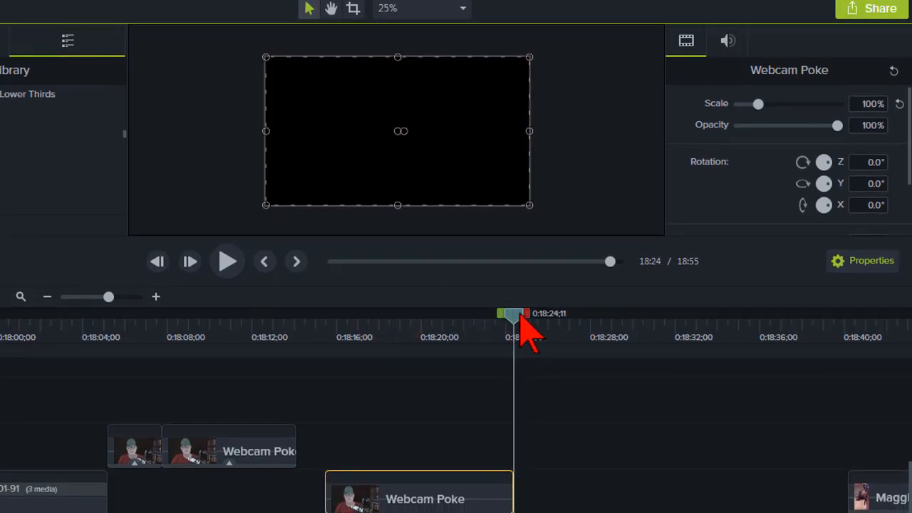
right_click(438, 504)
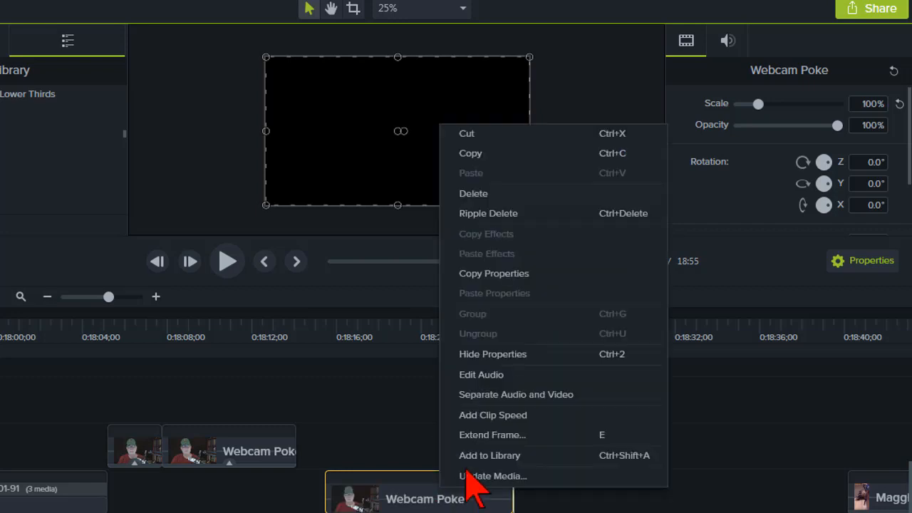
click(495, 438)
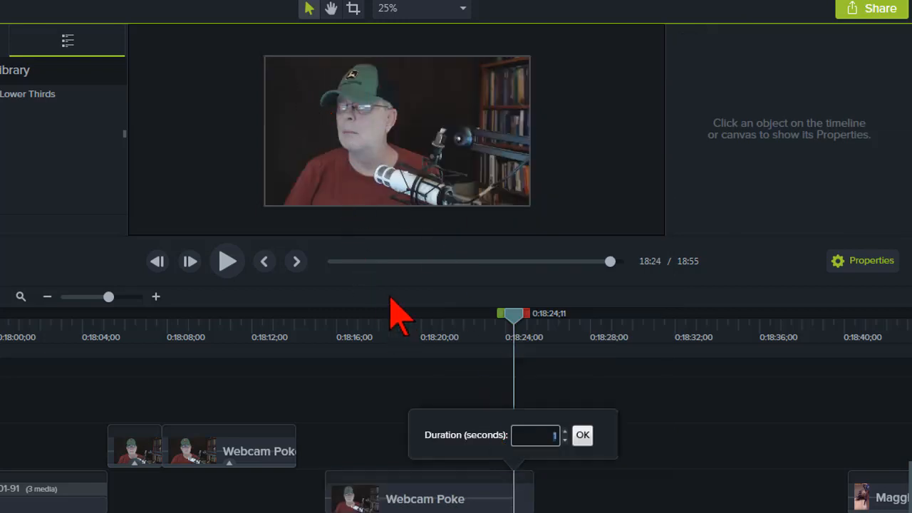
click(583, 436)
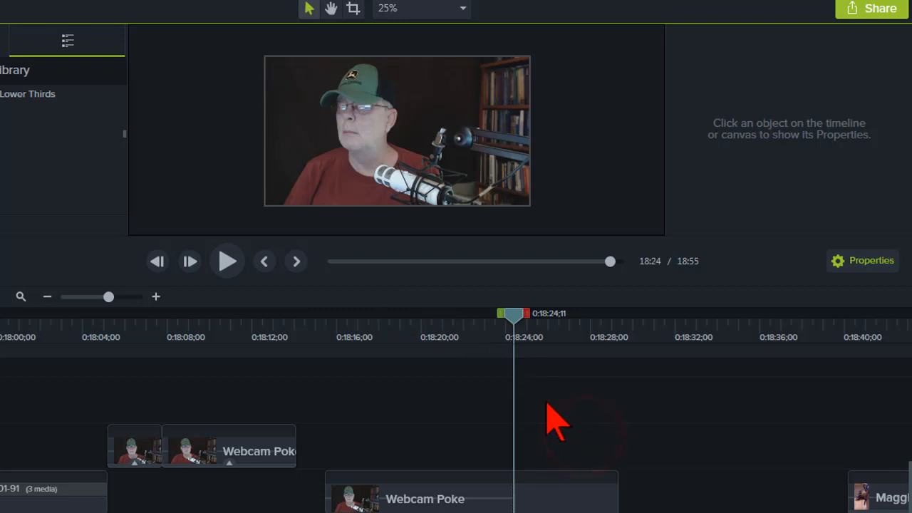
Preview the held ending of the Webcam Poke clip, and trim its end slightly shorter
click(479, 329)
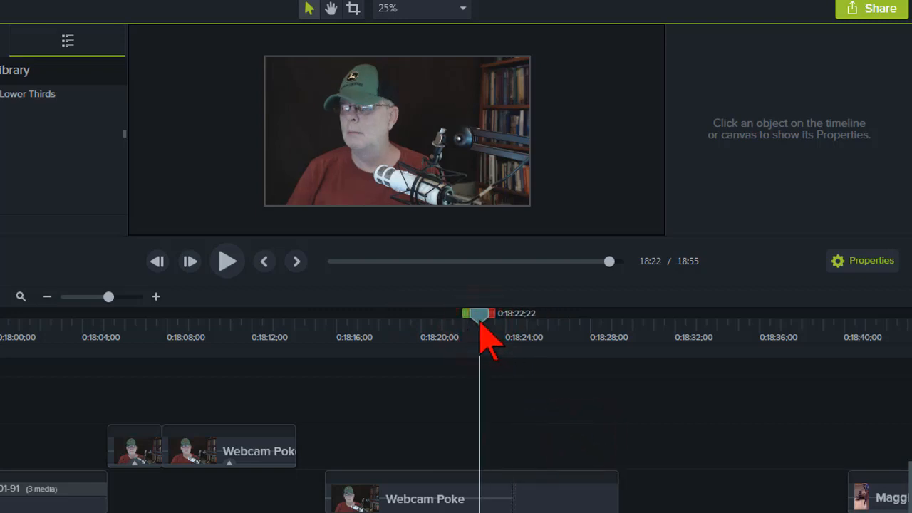
click(439, 326)
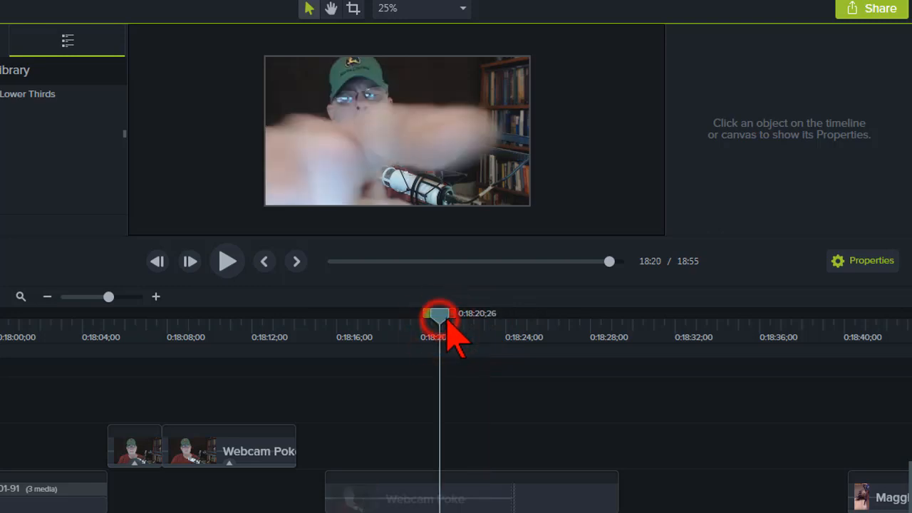
drag(448, 325, 600, 340)
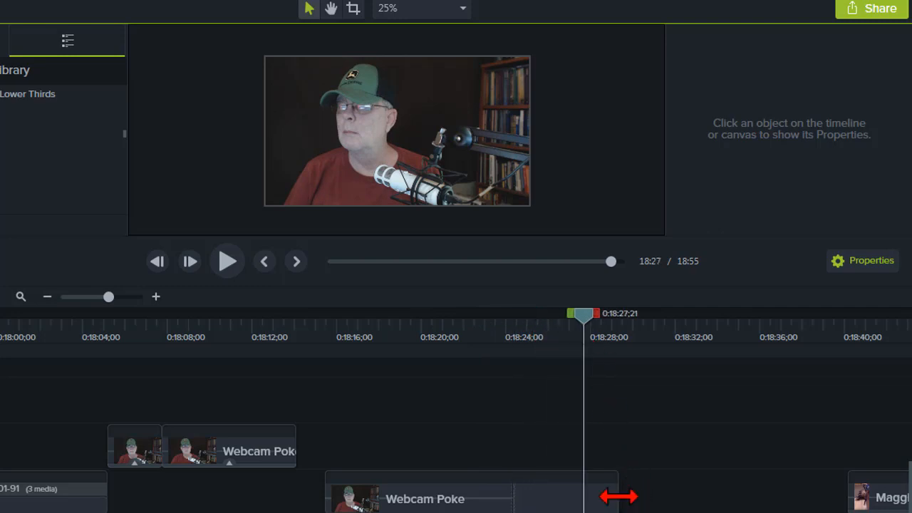
drag(619, 493, 603, 492)
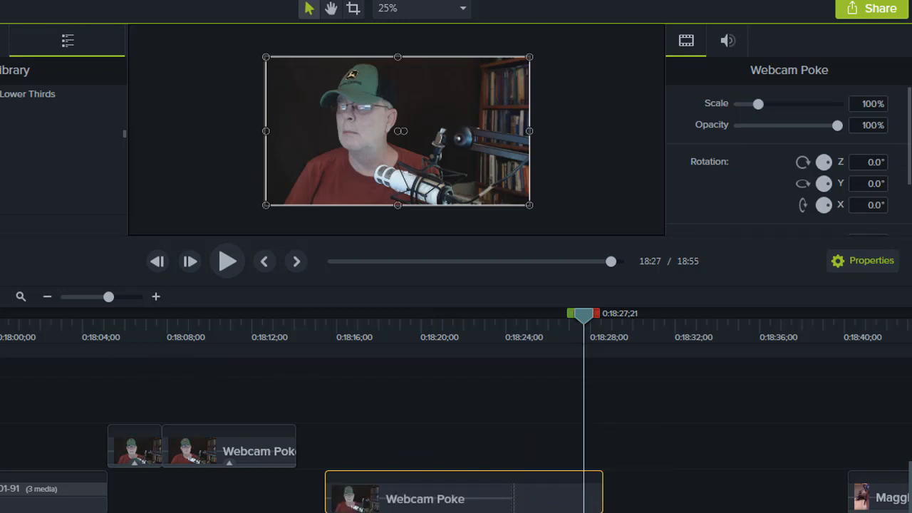
Undo the trim and the frame extension on the Webcam Poke clip, and place the playhead at 0:18:20;23
key(ctrl+z)
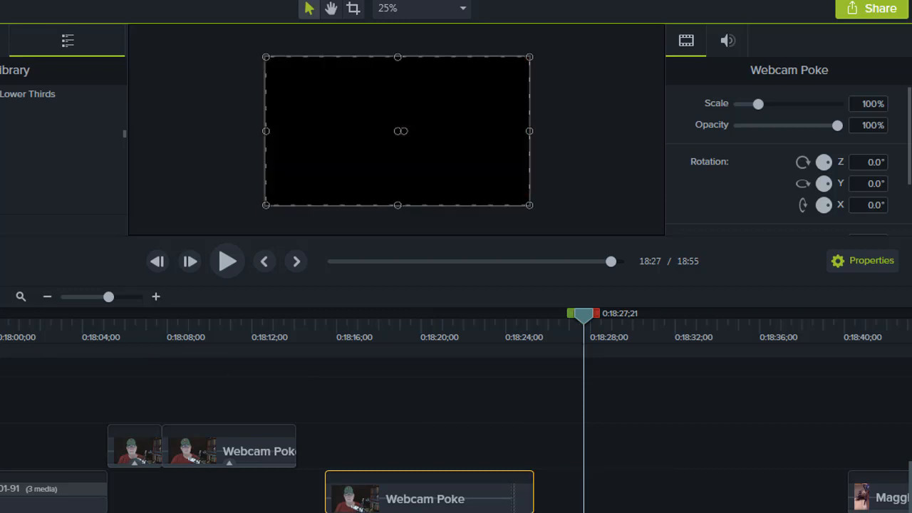
click(344, 329)
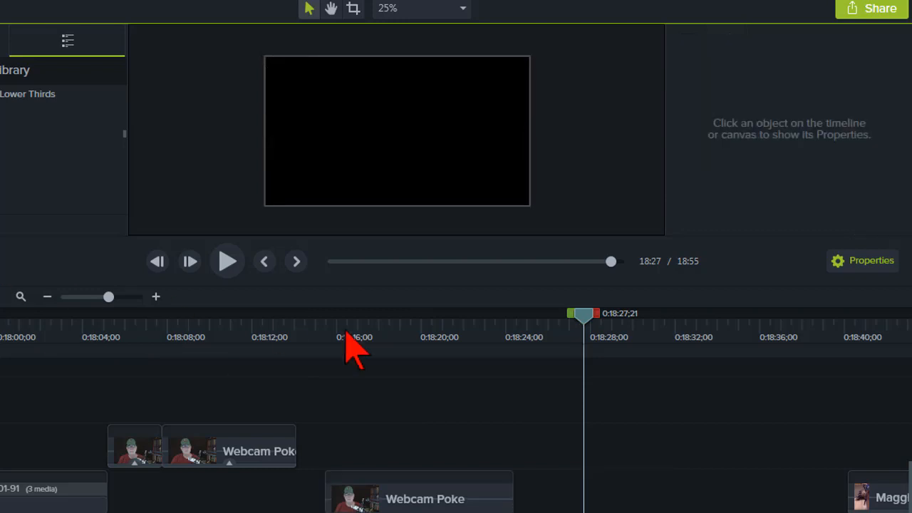
click(436, 326)
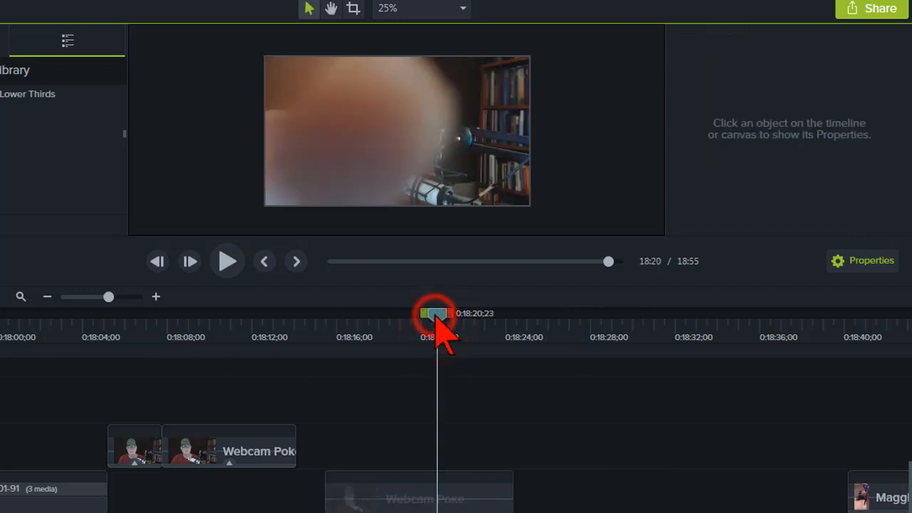
Extend the Webcam Poke clip's last frame directly on the timeline to a clip duration of 00:00:13;20, and preview the held ending
click(403, 497)
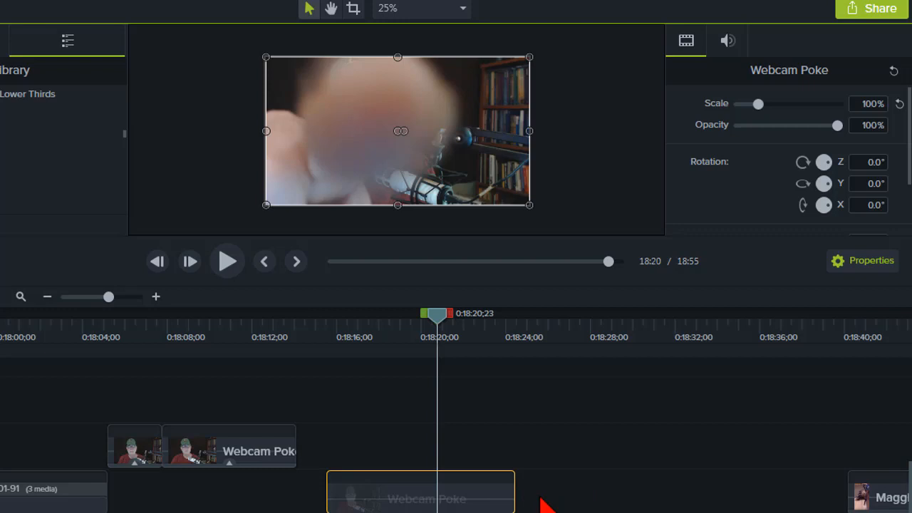
key(alt)
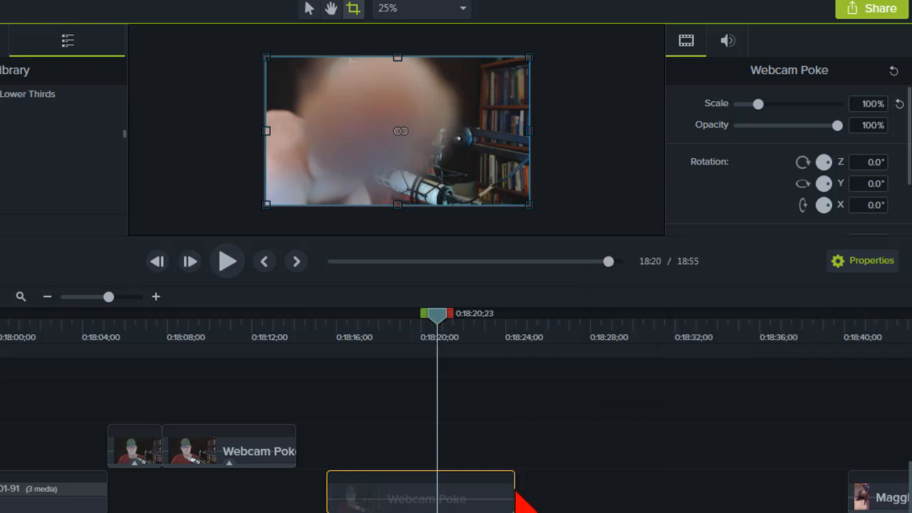
drag(514, 490, 616, 483)
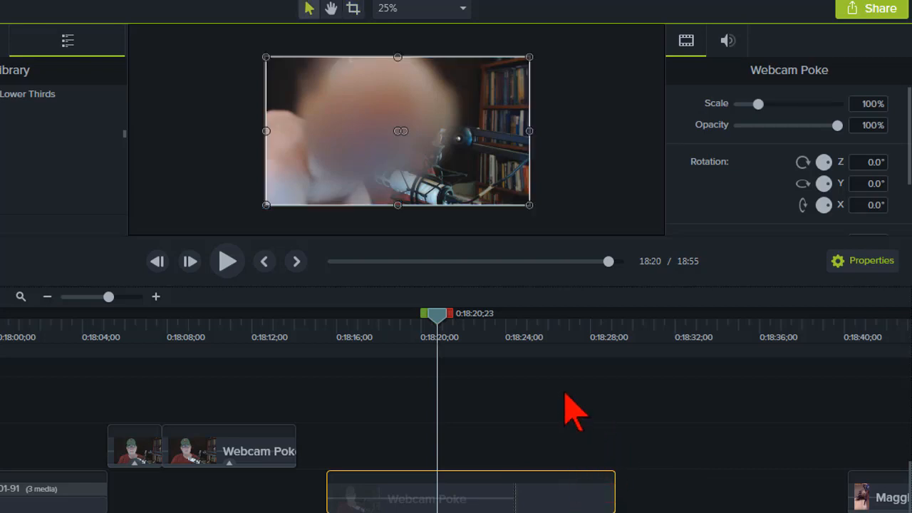
mouse_move(552, 331)
mouse_down()
mouse_move(538, 320)
mouse_move(550, 329)
mouse_up()
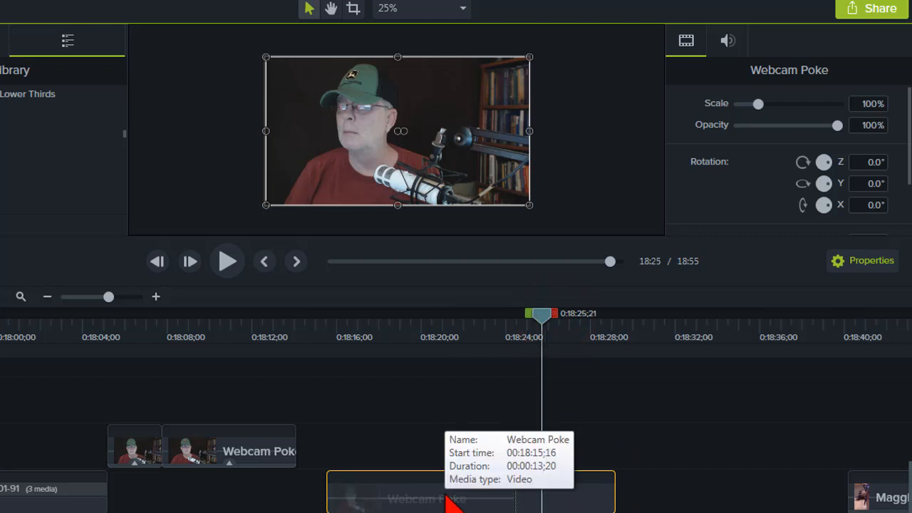
Move the Webcam Poke clip to start at 00:18:23;09, extend its first frame back to about 0:18:20, and preview the held opening
drag(447, 498, 611, 493)
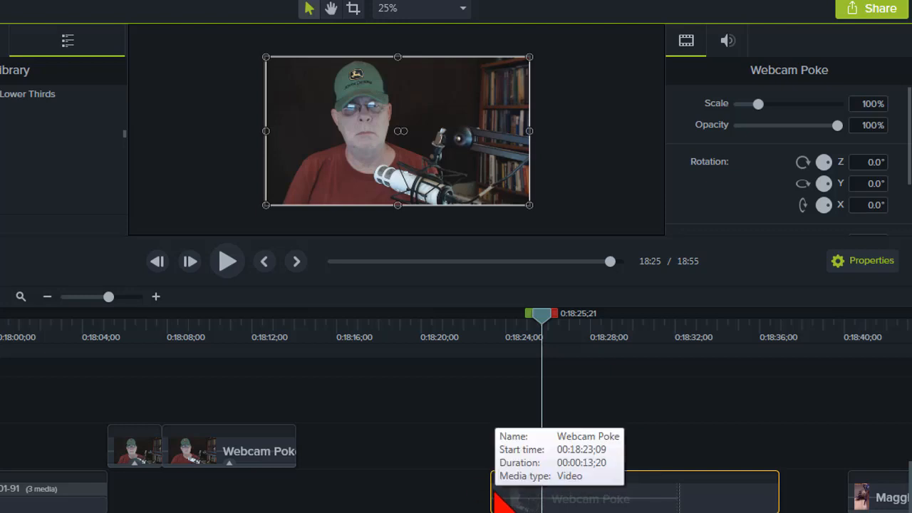
click(484, 328)
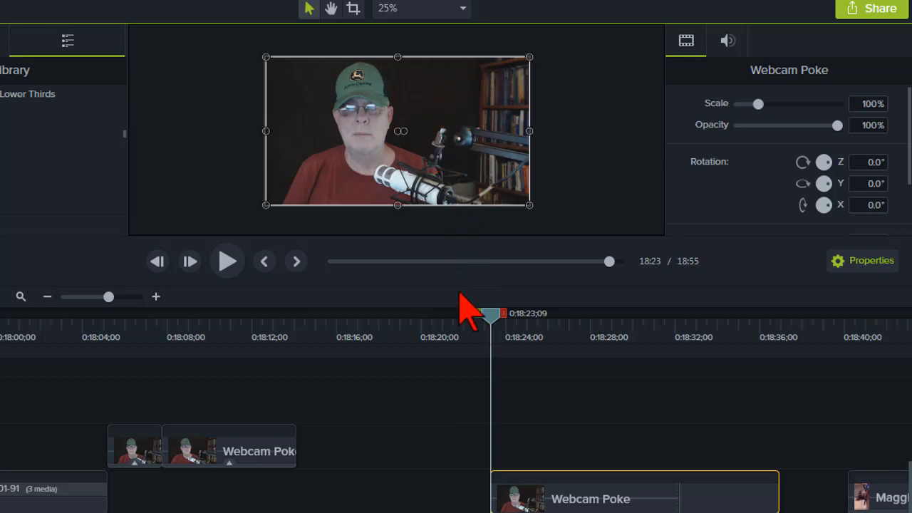
drag(491, 487, 428, 482)
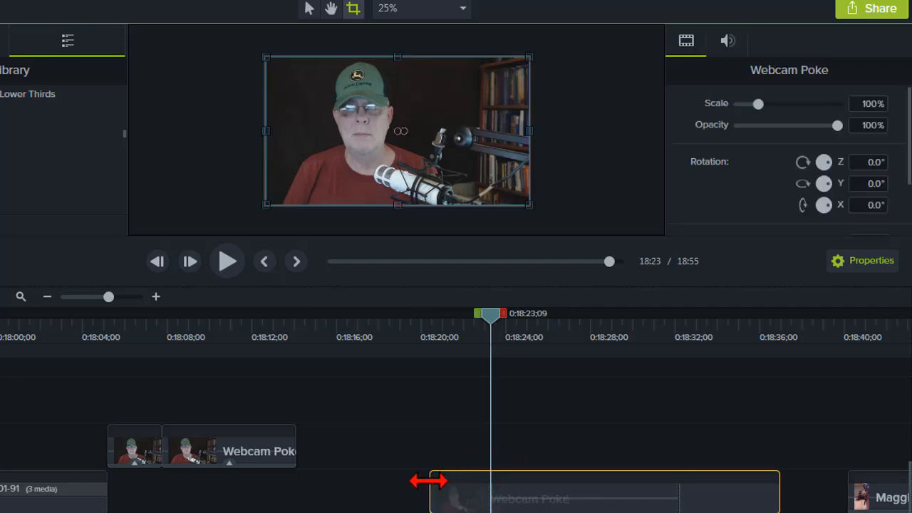
click(438, 332)
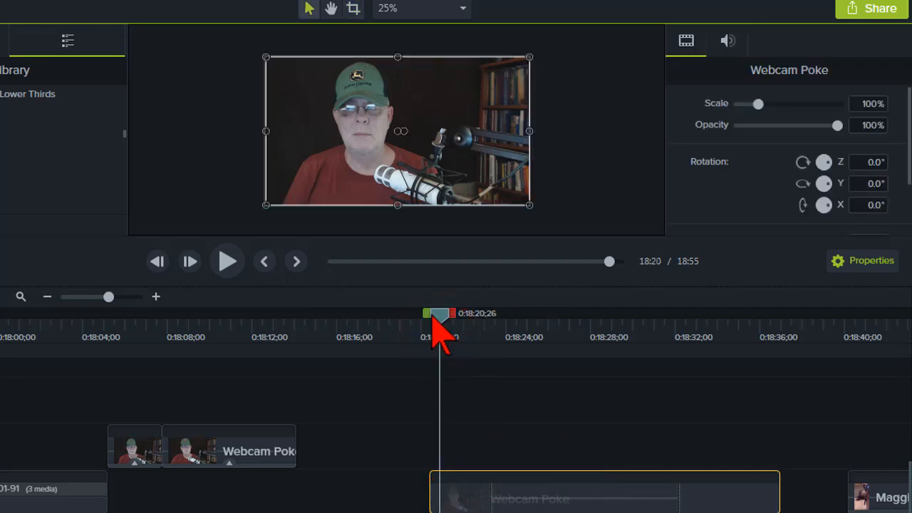
drag(435, 315, 545, 335)
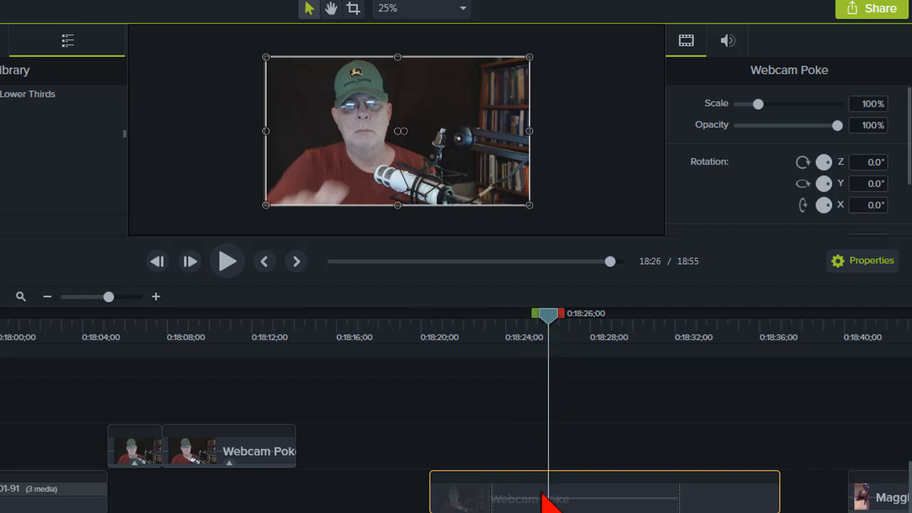
Undo the Webcam Poke clip's moves and frame extensions, and place the playhead at the clip's end, 0:18:24;13
drag(531, 501, 463, 503)
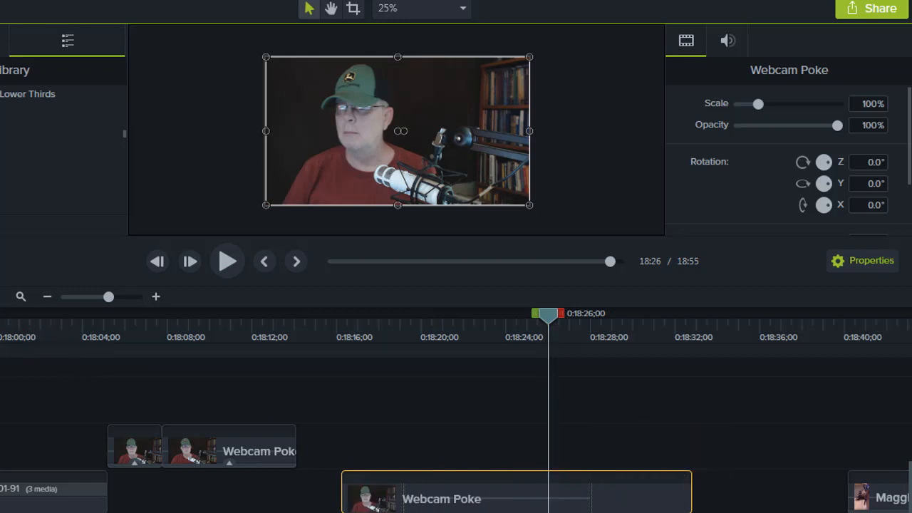
key(ctrl+z)
key(ctrl+z)
key(ctrl+z)
key(ctrl+z)
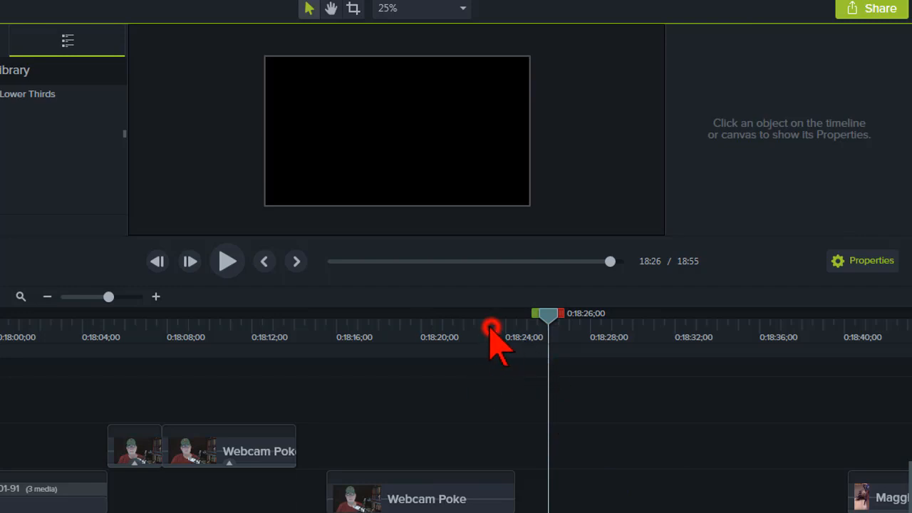
drag(492, 329, 514, 329)
click(483, 502)
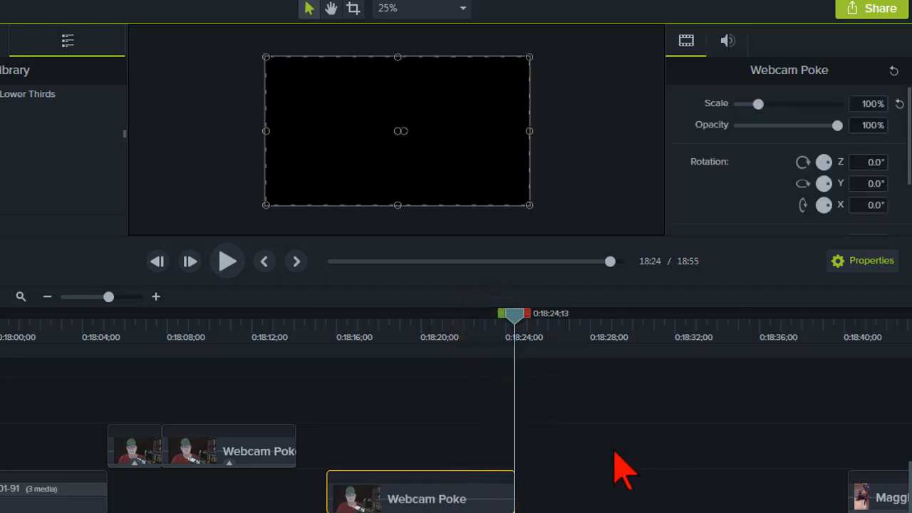
Place the Webcam Poke and Maggie Tall Mobile clips back to back on the Video 1 track, meeting at 0:18:24;13
drag(498, 491, 480, 445)
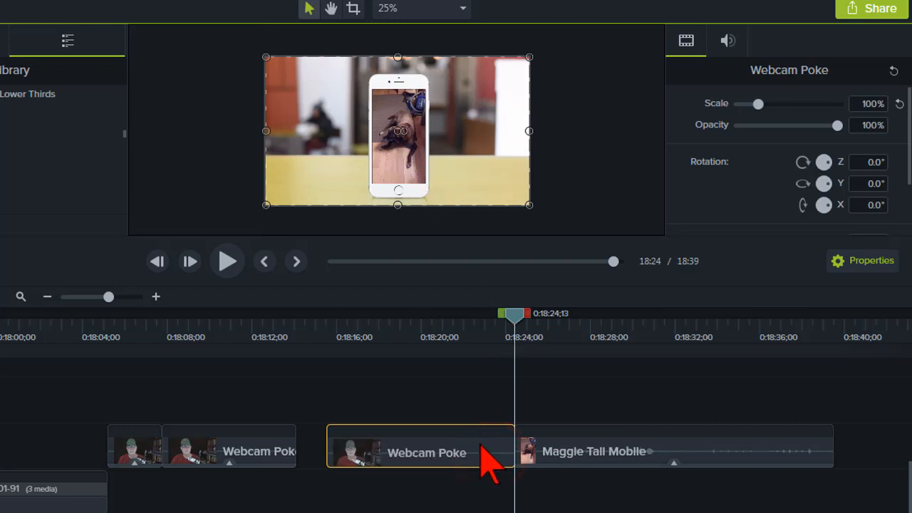
drag(563, 461, 560, 447)
drag(499, 452, 516, 333)
click(493, 326)
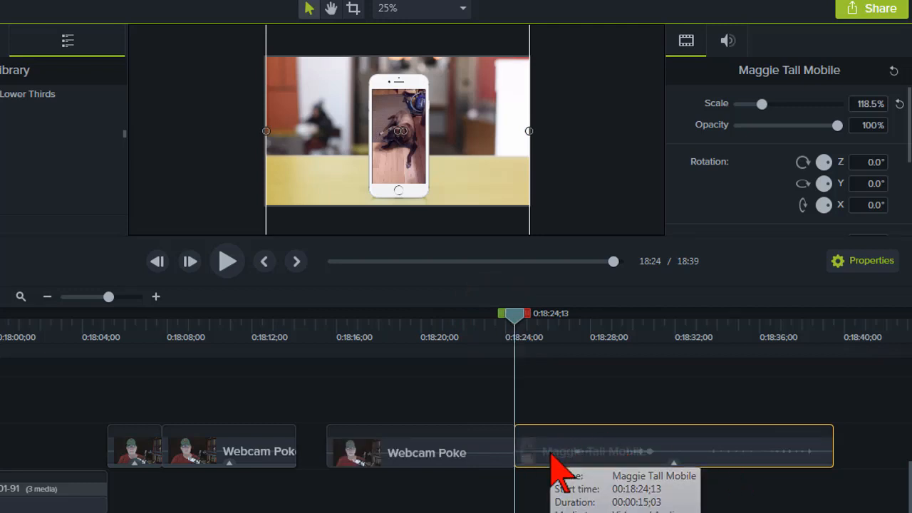
drag(570, 464, 532, 460)
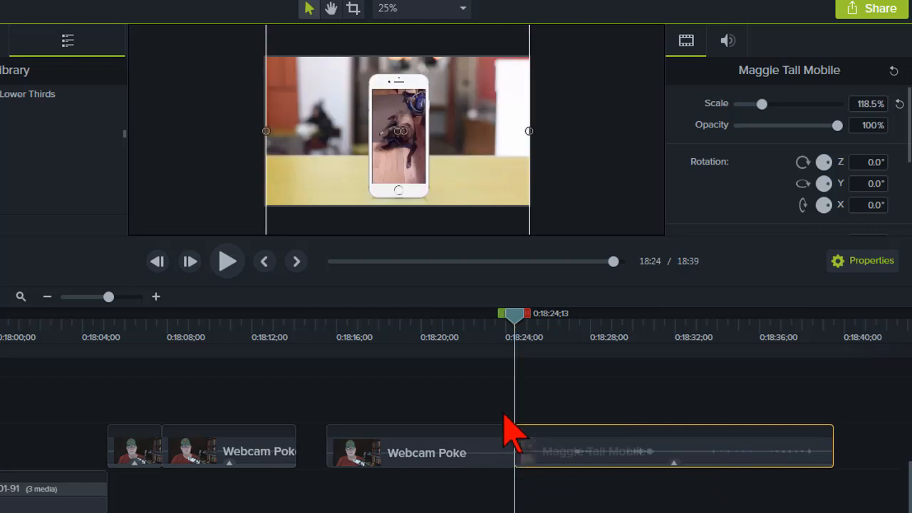
Try to extend the Webcam Poke clip's last frame while the Maggie Tall Mobile clip directly follows it
click(485, 456)
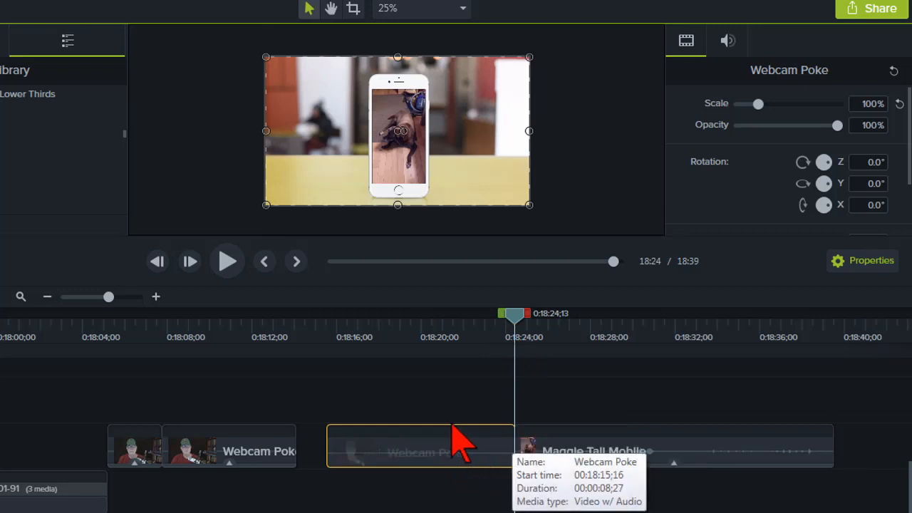
key(alt)
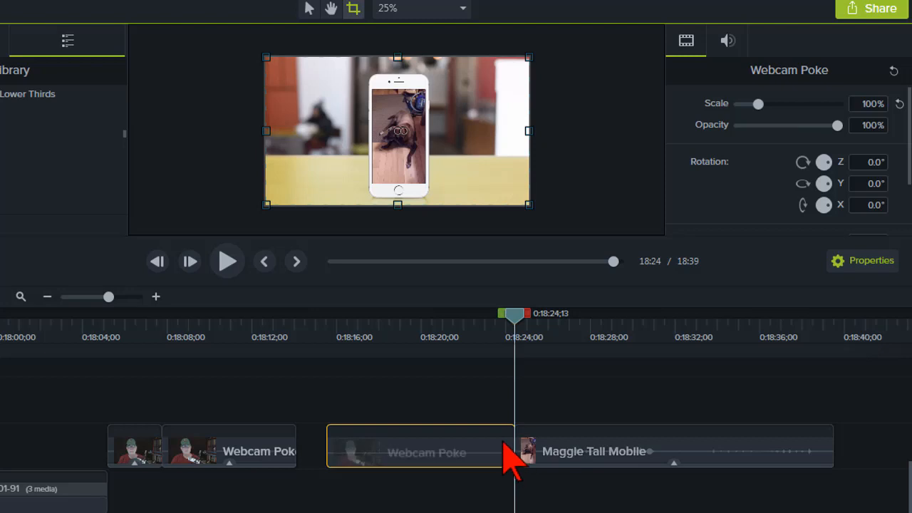
right_click(504, 442)
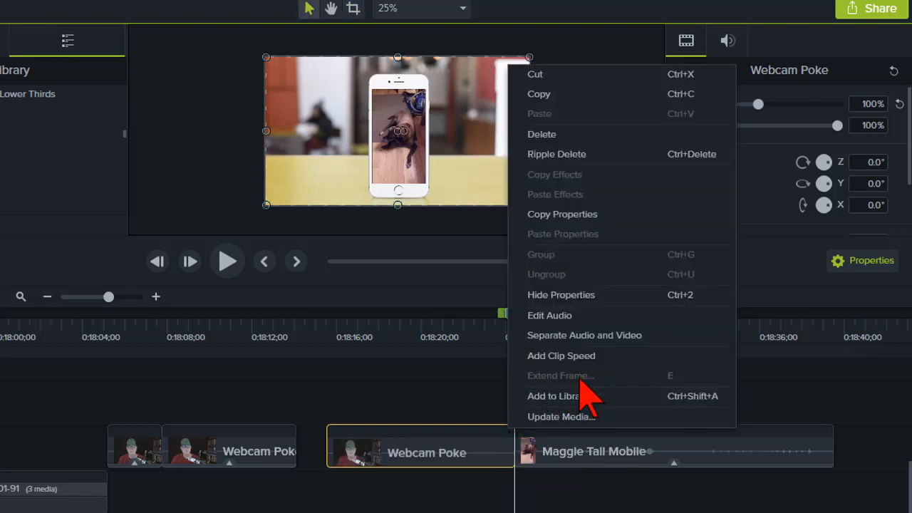
click(577, 453)
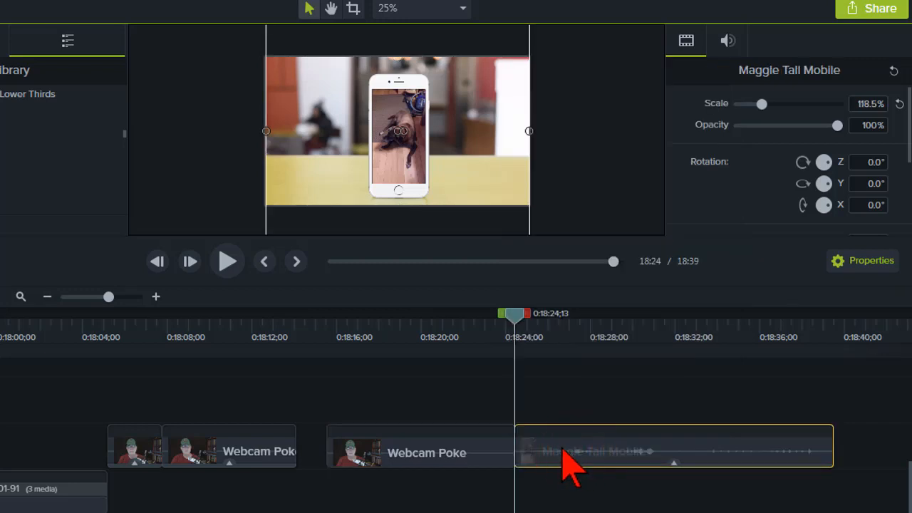
Move the Maggie Tall Mobile clip to about 0:18:31, and extend the Webcam Poke clip's last frame to a clip duration of 00:00:12;04
drag(557, 446, 710, 455)
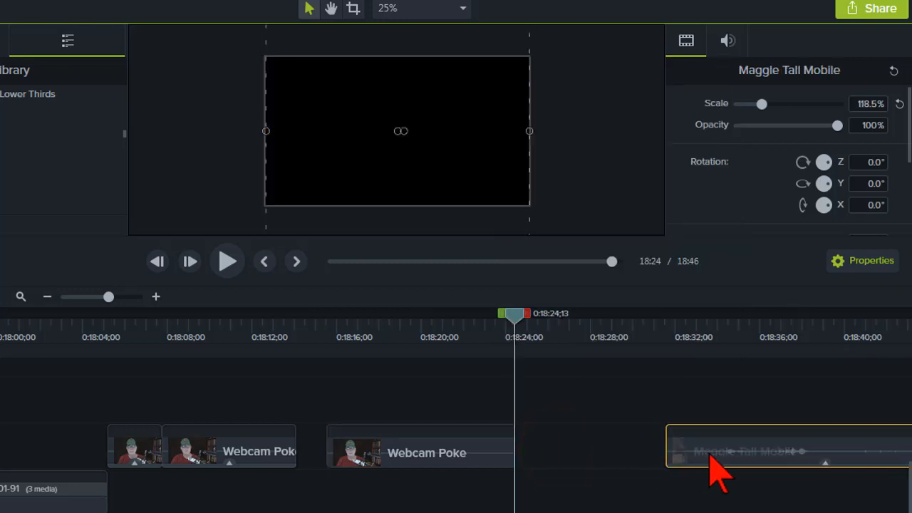
click(513, 462)
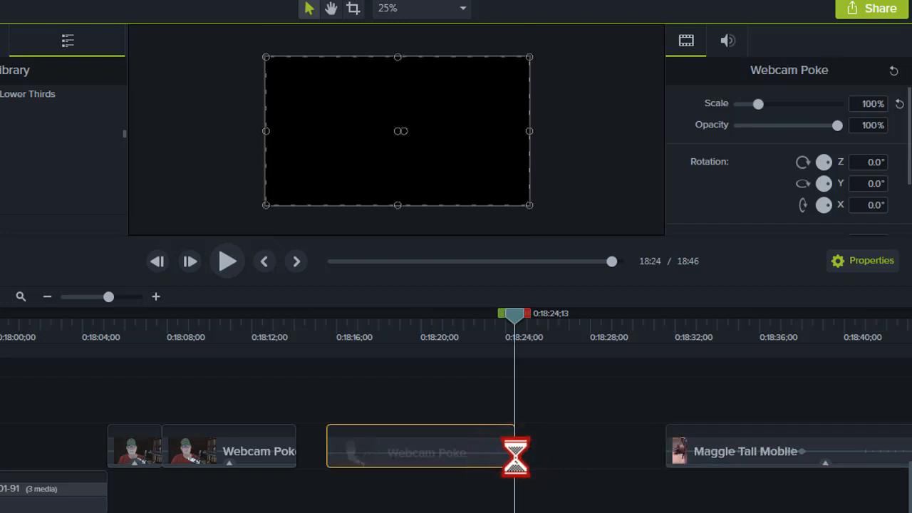
key(alt)
drag(516, 460, 583, 459)
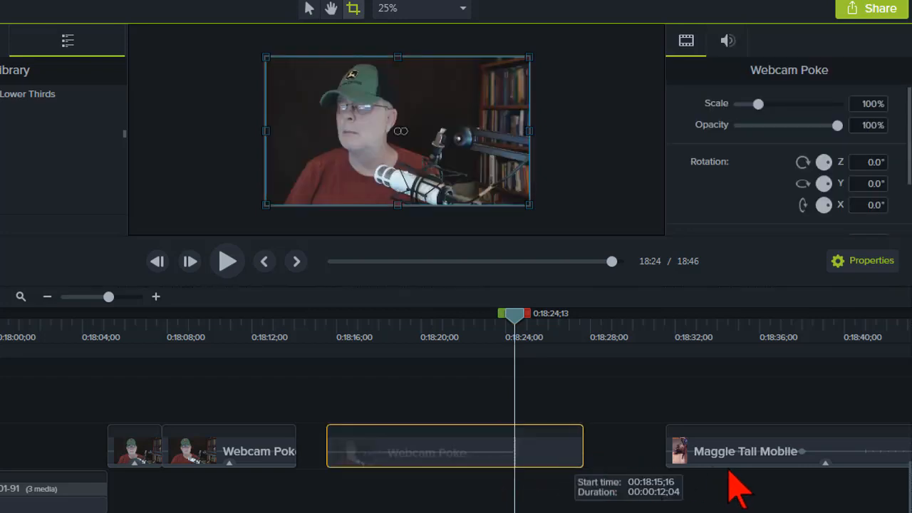
Move the Maggie Tall Mobile clip back against the Webcam Poke clip's extended end, and place the playhead at 0:18:22;05
drag(731, 456, 543, 387)
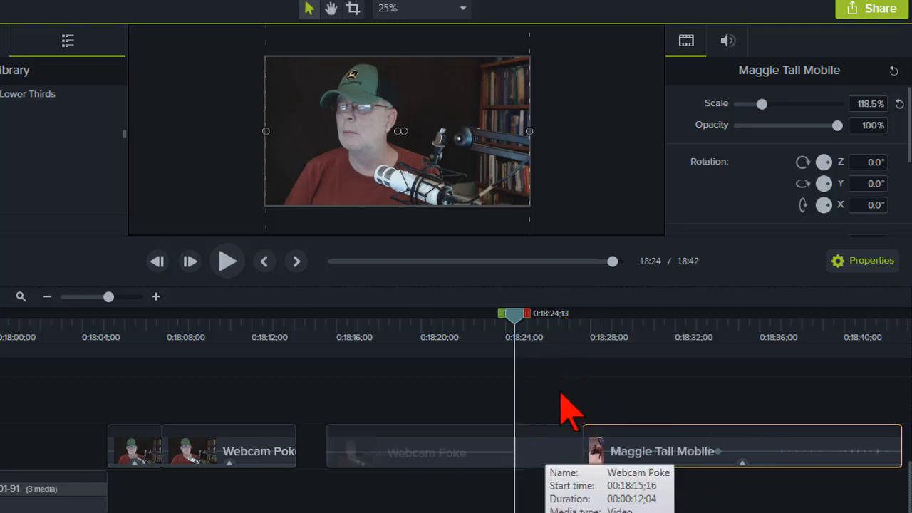
drag(568, 432, 563, 451)
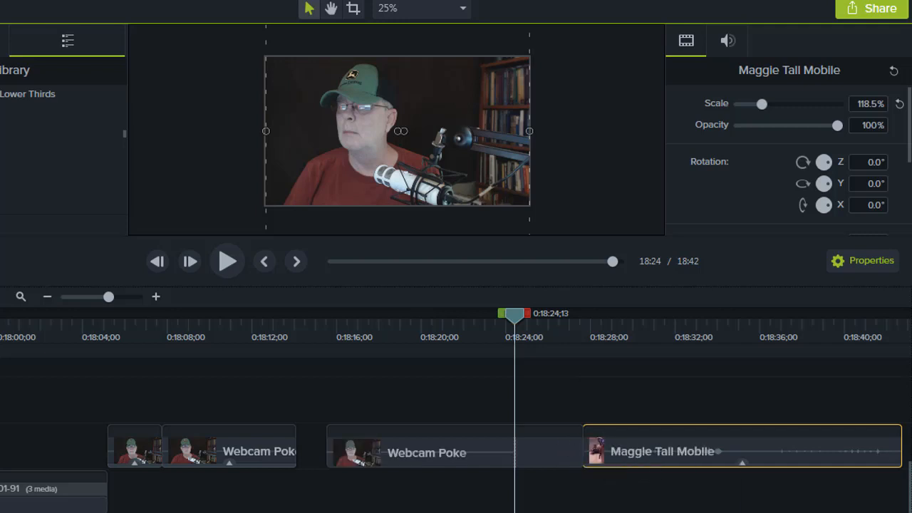
drag(515, 316, 467, 315)
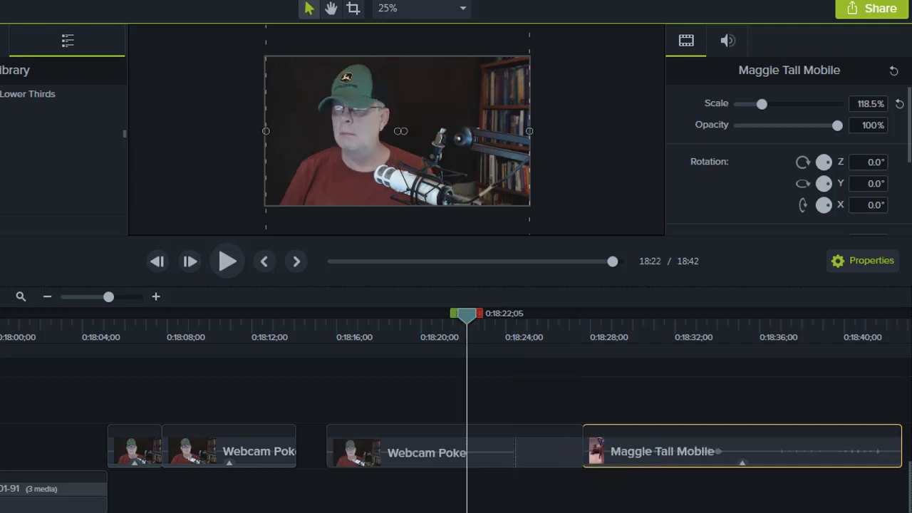
Scrub the playhead across the extended frame to 0:18:43;16, past the last clip, and show the Media Bin
mouse_move(390, 510)
click(516, 331)
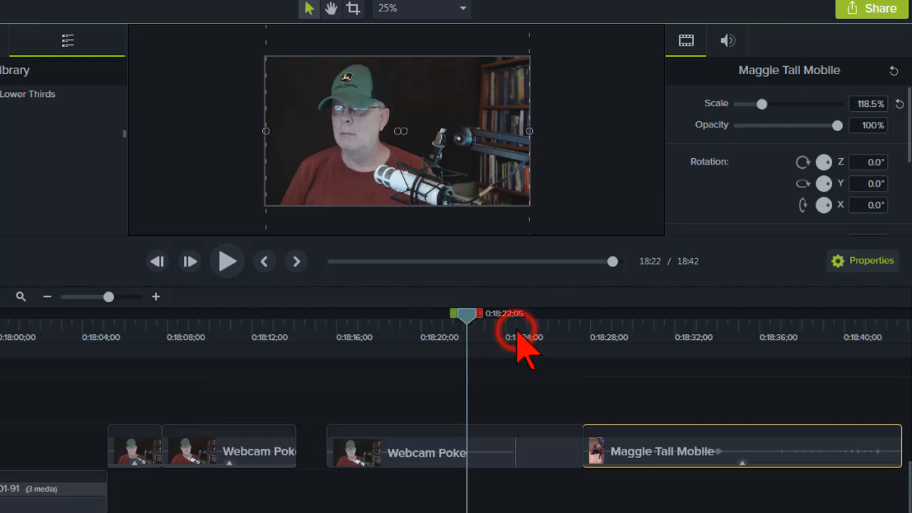
drag(517, 316, 911, 315)
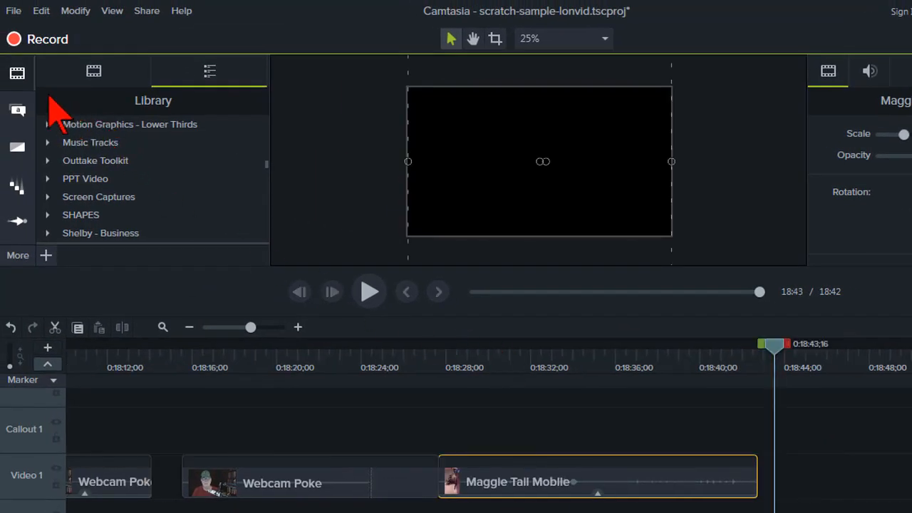
click(91, 71)
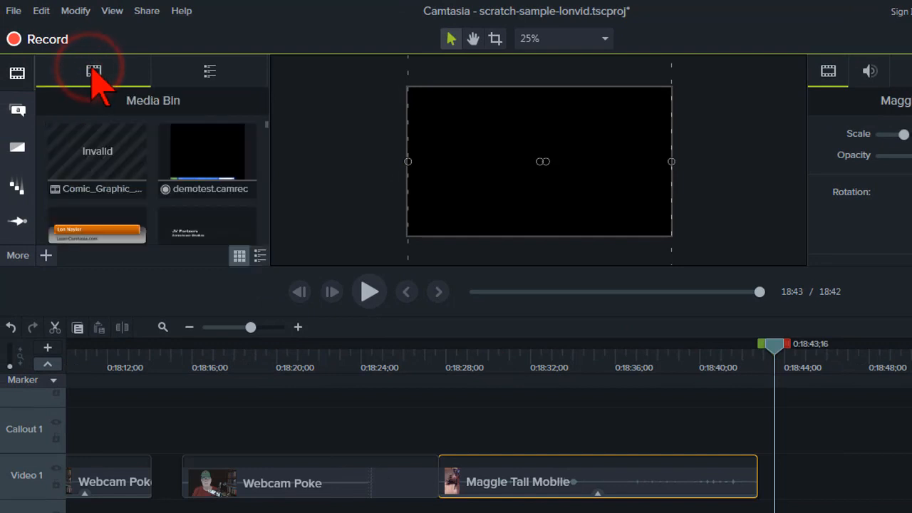
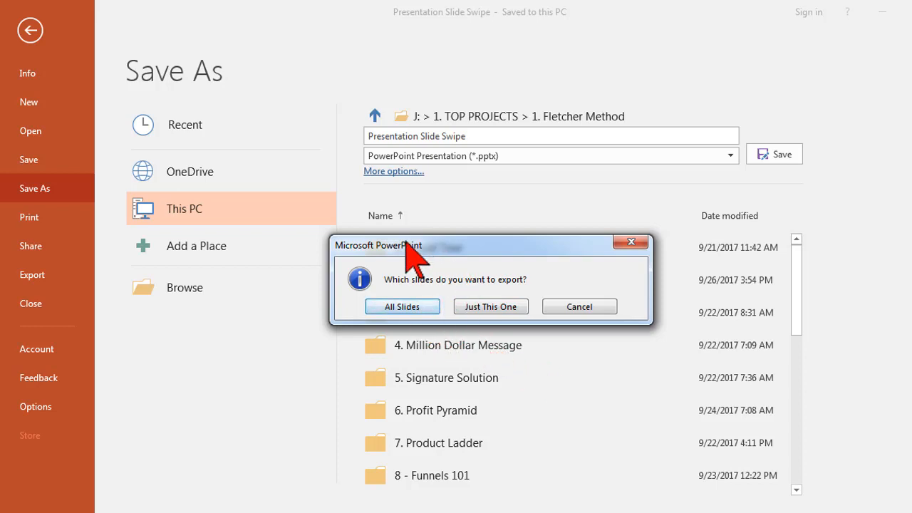
Cancel the PowerPoint slide export, view the Simple Steps slide, and switch back to Camtasia
click(579, 307)
click(30, 30)
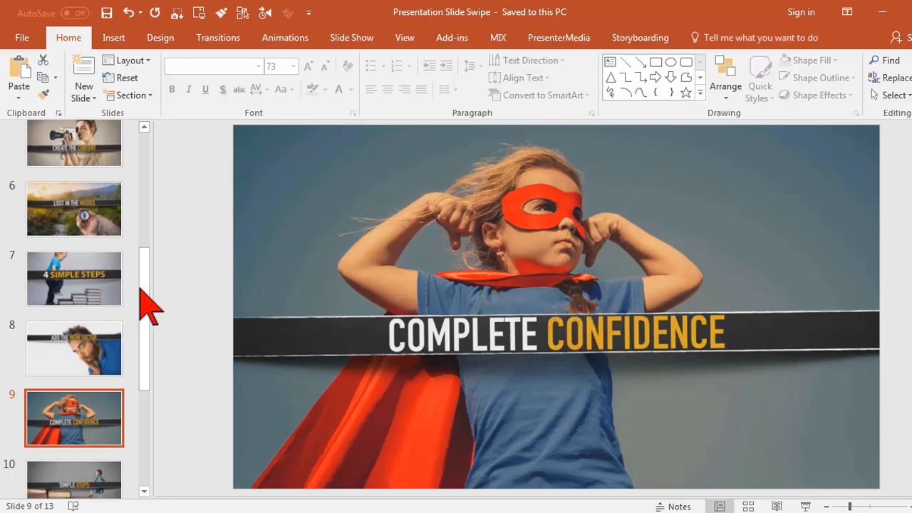
click(39, 473)
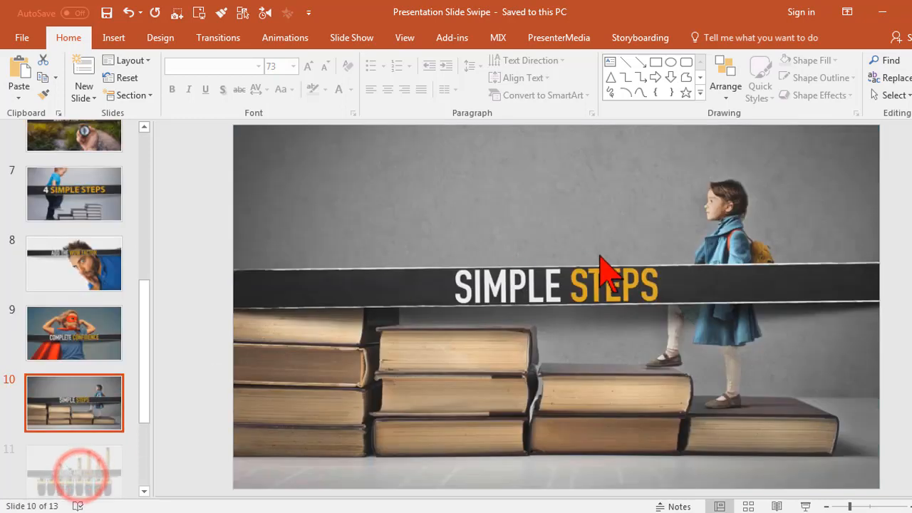
mouse_move(631, 512)
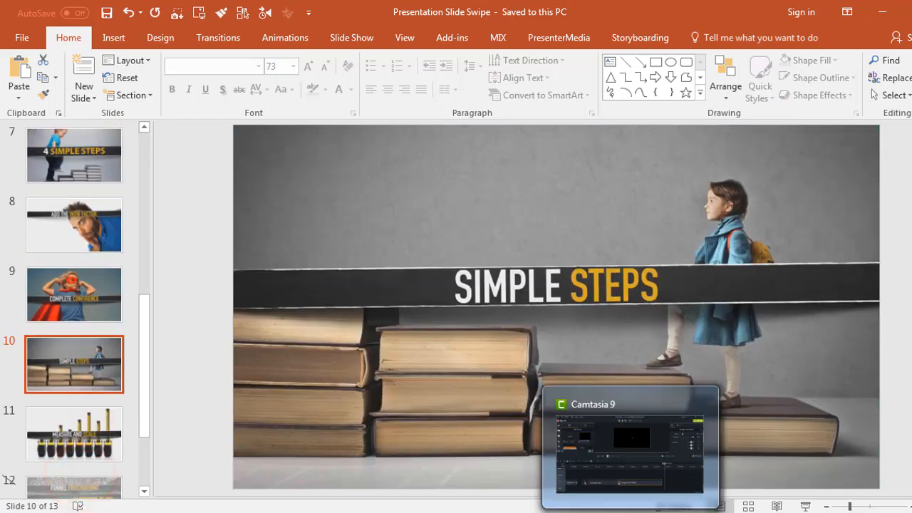
click(631, 512)
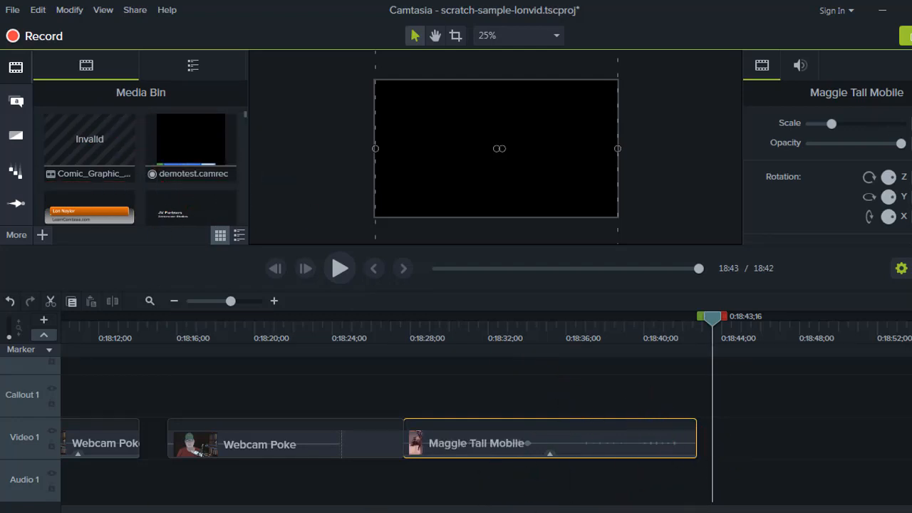
Import the Presentation Slide Swipe file from the Episode 12 - 9.1 UPDATE folder onto the Video 1 track, starting at 00:18:44;22
mouse_move(180, 512)
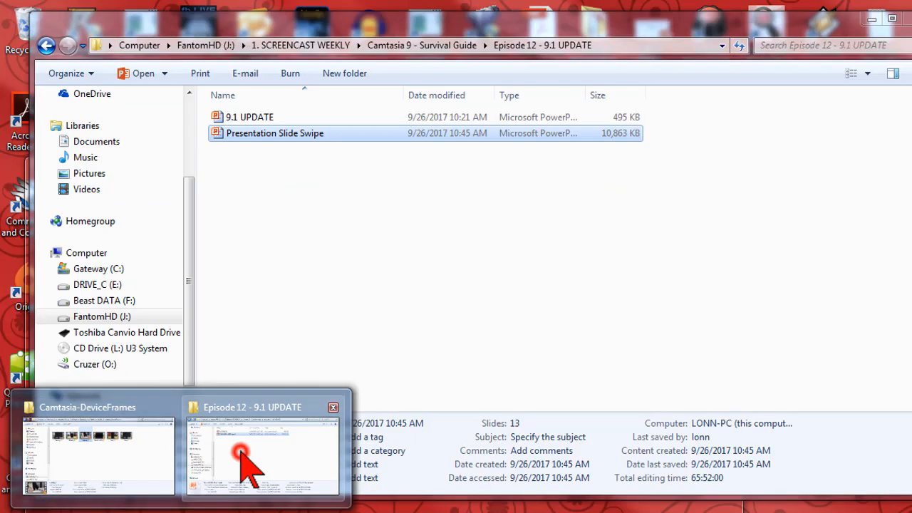
click(240, 452)
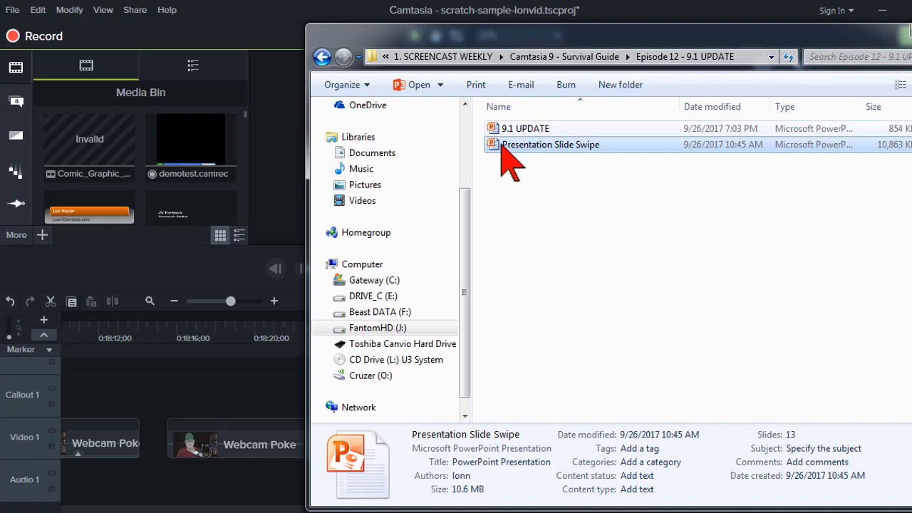
drag(499, 145, 241, 146)
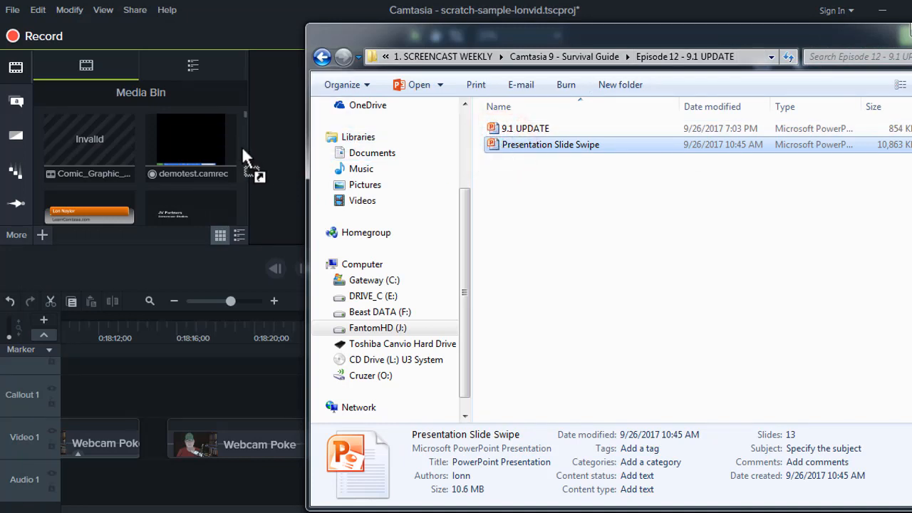
drag(242, 146, 236, 147)
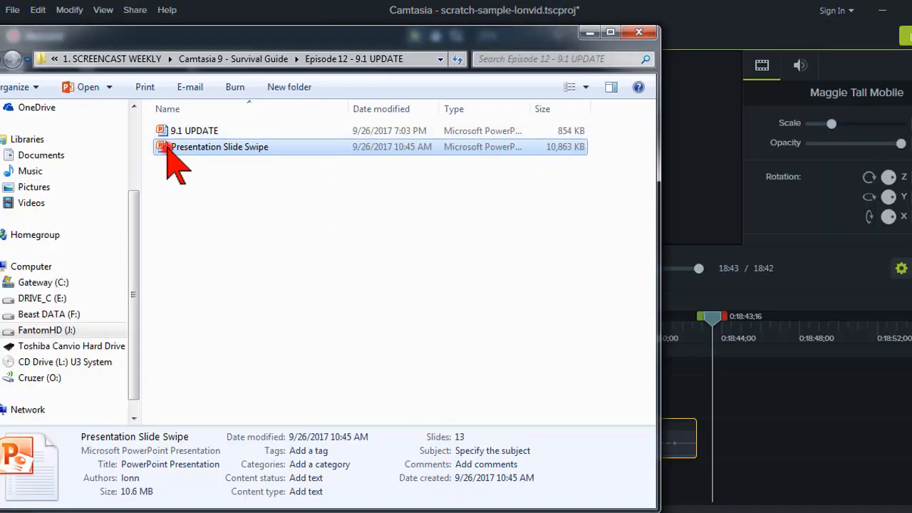
drag(168, 142, 705, 436)
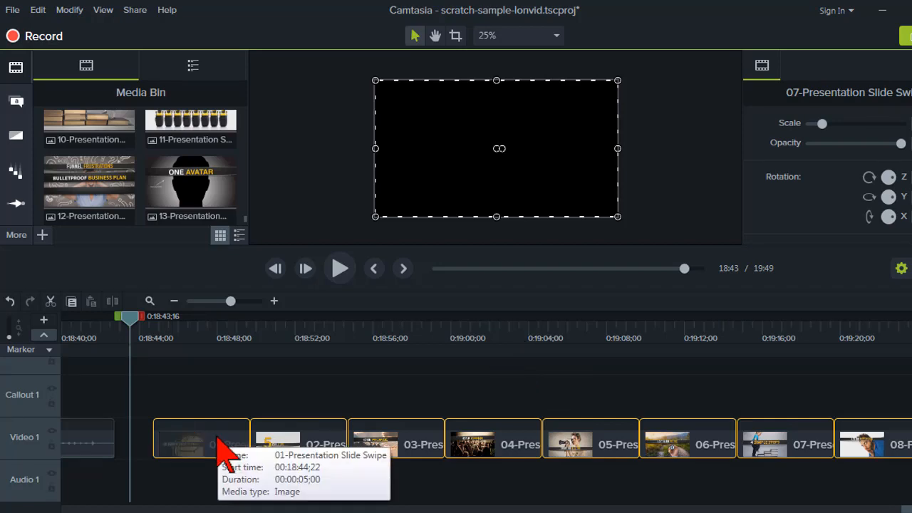
Place the playhead at 0:18:47;10 and select only the 01-Presentation Slide Swipe clip
click(204, 322)
click(218, 385)
click(223, 446)
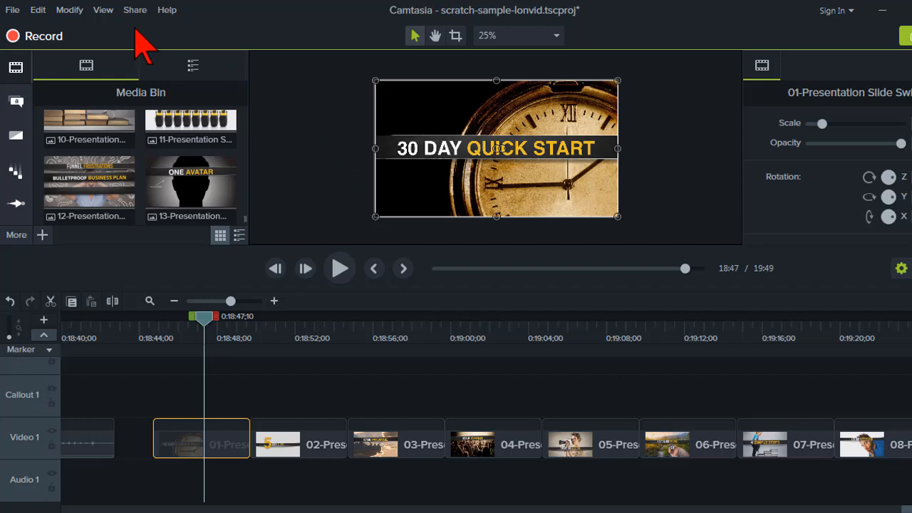
Review the default durations in the Timing preferences, close them without changes, and place the playhead on the second slide at 0:18:50;14
click(40, 11)
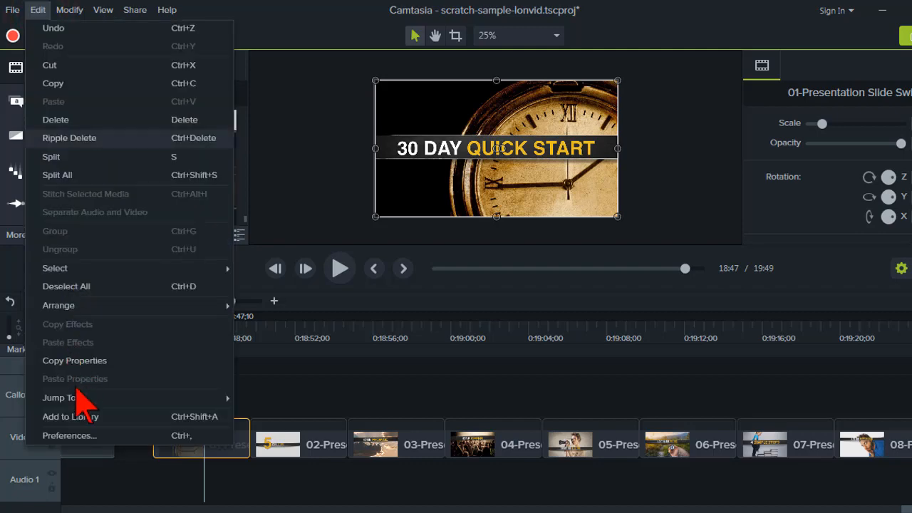
click(81, 432)
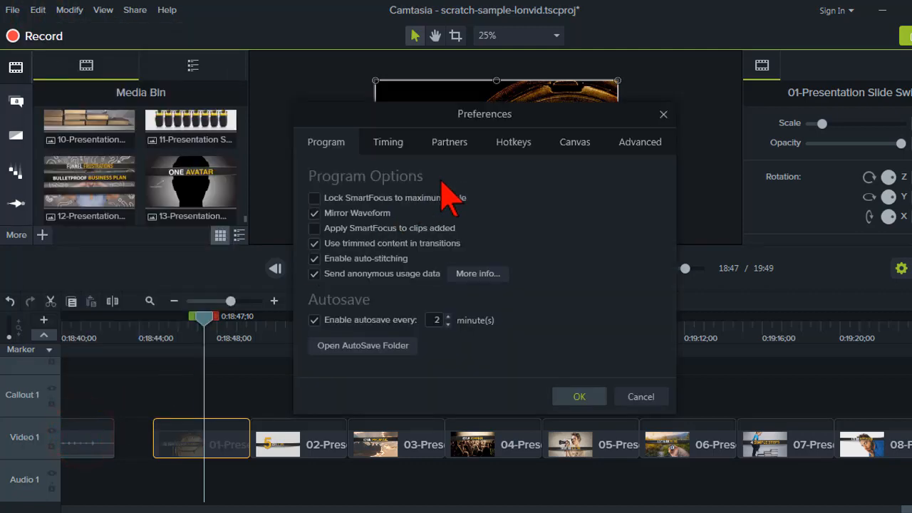
click(399, 146)
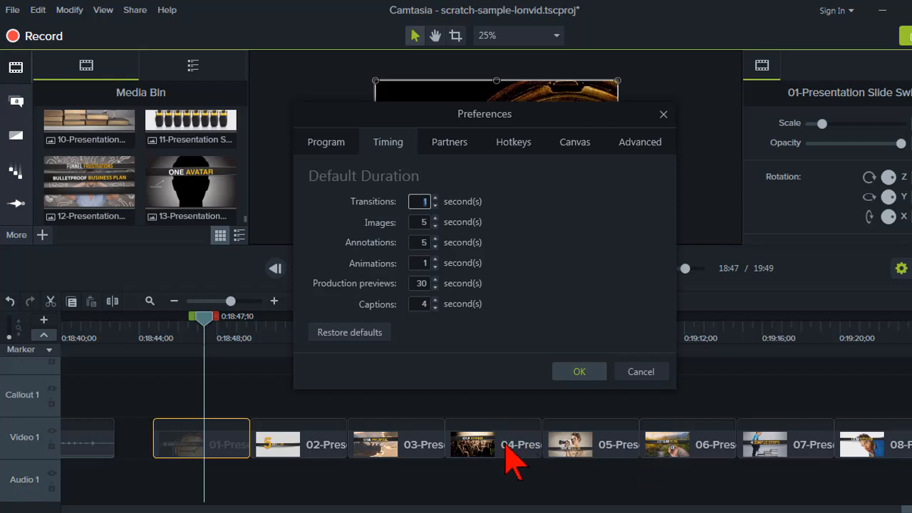
click(643, 370)
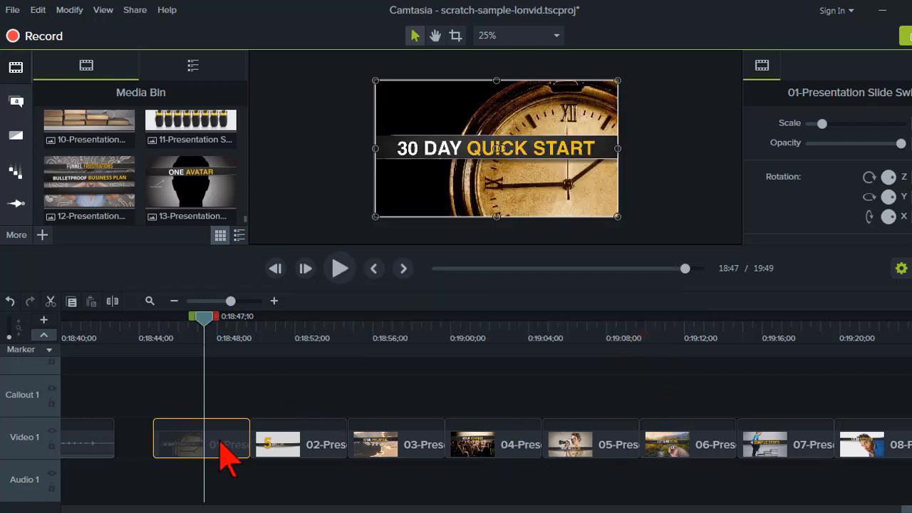
click(264, 330)
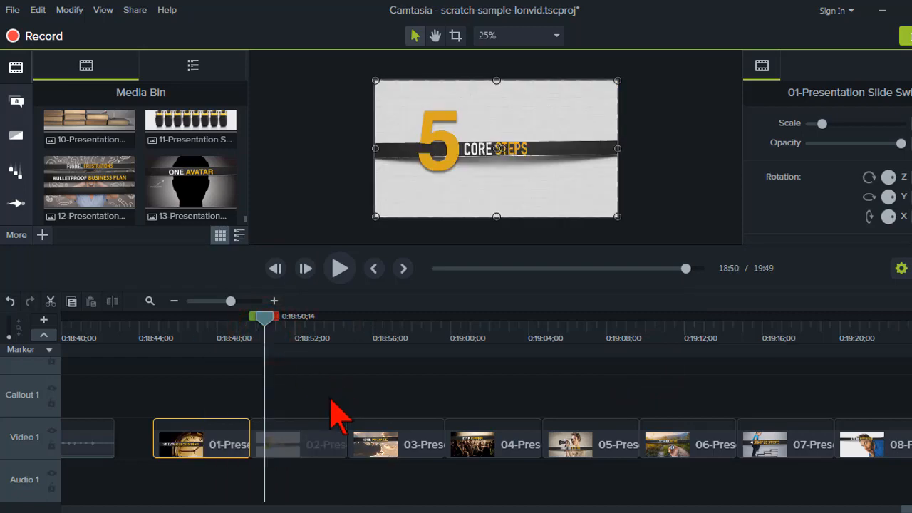
Copy the video-genesis-dictionary-pictionary audio clip from the Callout 1 track
scroll(334, 415, down, 5)
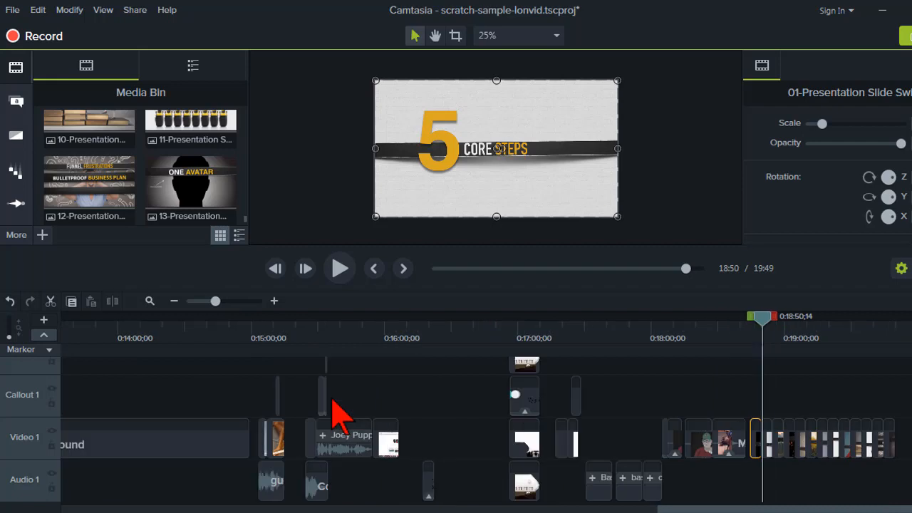
scroll(333, 402, up, 1)
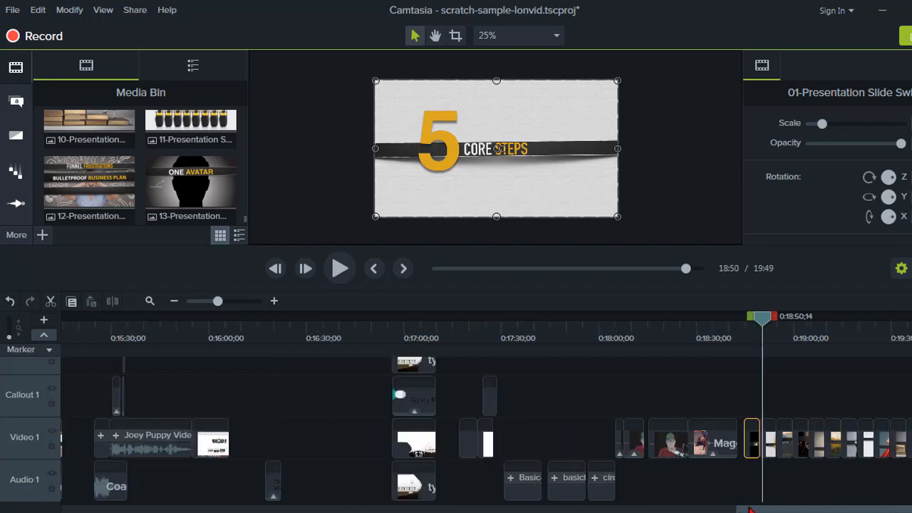
drag(743, 506, 300, 509)
click(378, 401)
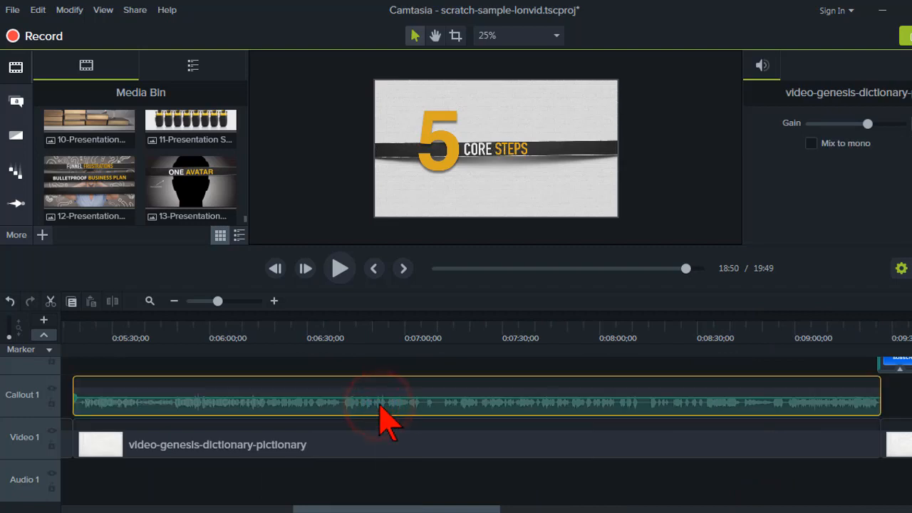
right_click(380, 405)
click(434, 158)
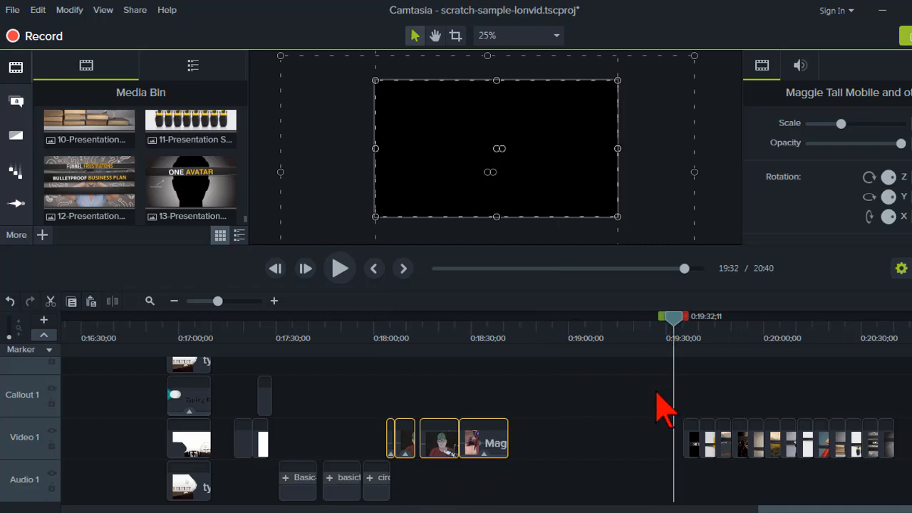
Paste the copied audio clip onto the Audio 1 track beneath the imported slides
scroll(661, 393, up, 6)
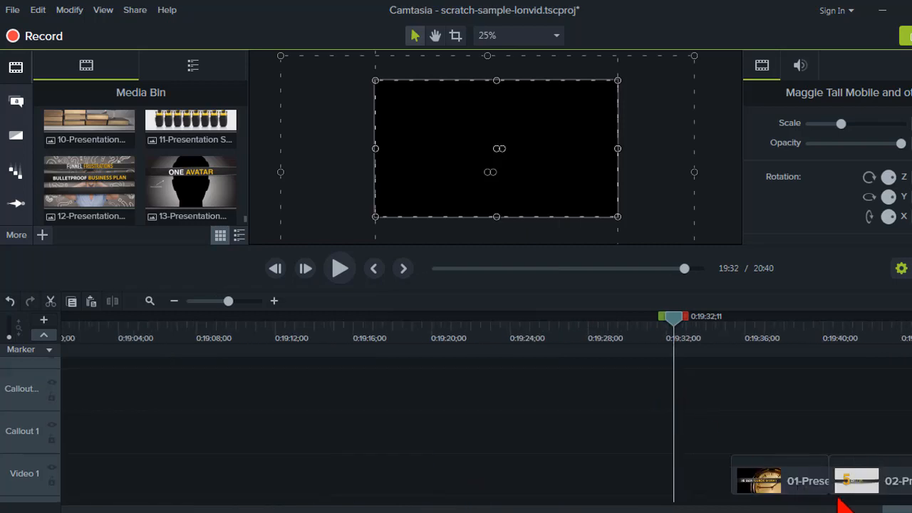
scroll(816, 498, up, 2)
drag(907, 508, 910, 509)
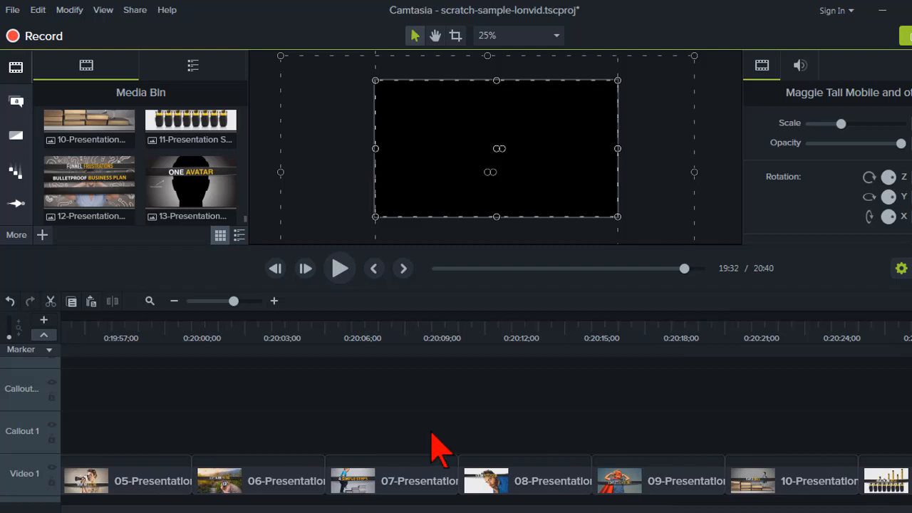
scroll(431, 447, down, 1)
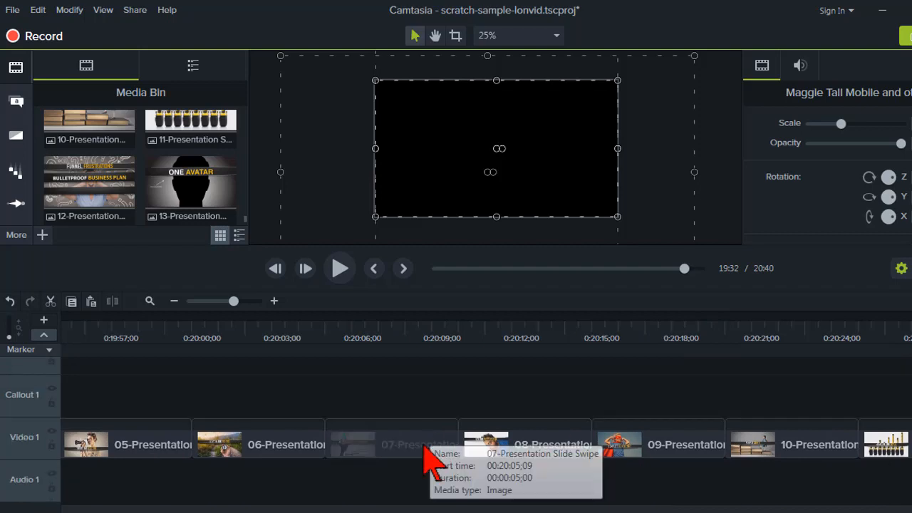
right_click(150, 487)
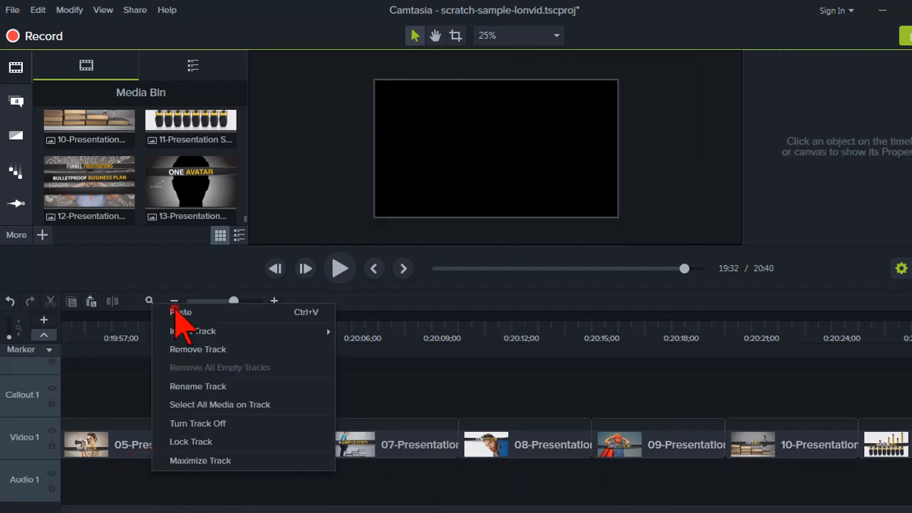
click(176, 312)
click(325, 491)
Move the pasted audio on Audio 1 so it starts together with the 01-Presentation Slide Swipe clip at 00:19:35;09
drag(125, 494, 61, 504)
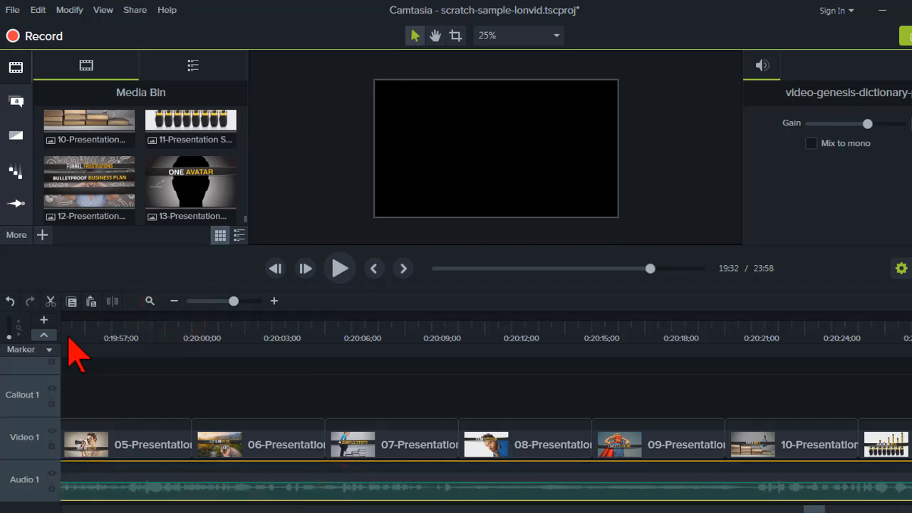
drag(231, 302, 232, 302)
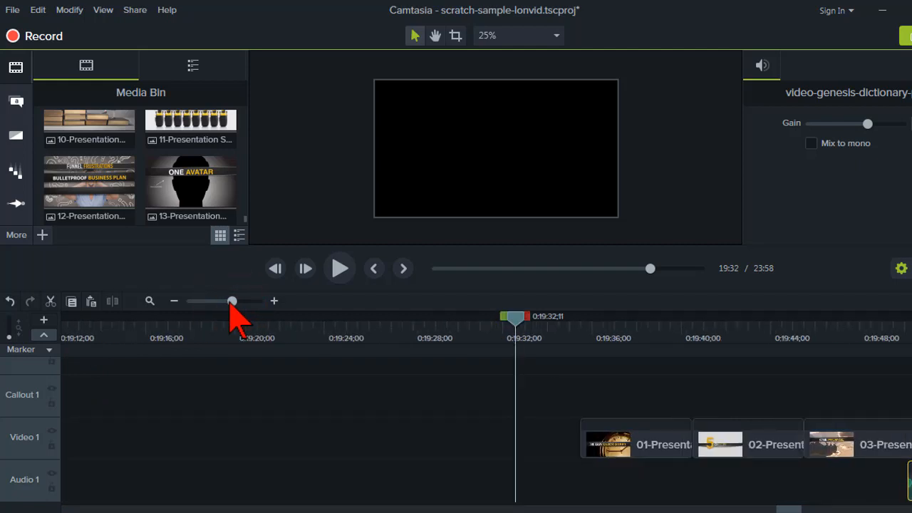
drag(905, 491, 768, 490)
drag(617, 504, 582, 499)
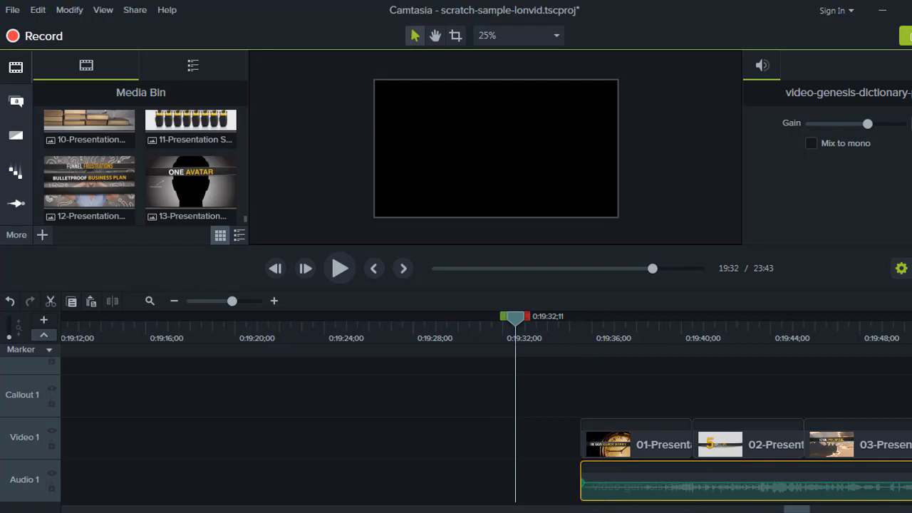
Switch to PowerPoint, view the 30 Day Quick Start, 5 Core Steps, One Promise, Create the Content and Measure and Scale slides, and return to Camtasia
mouse_move(490, 512)
click(435, 468)
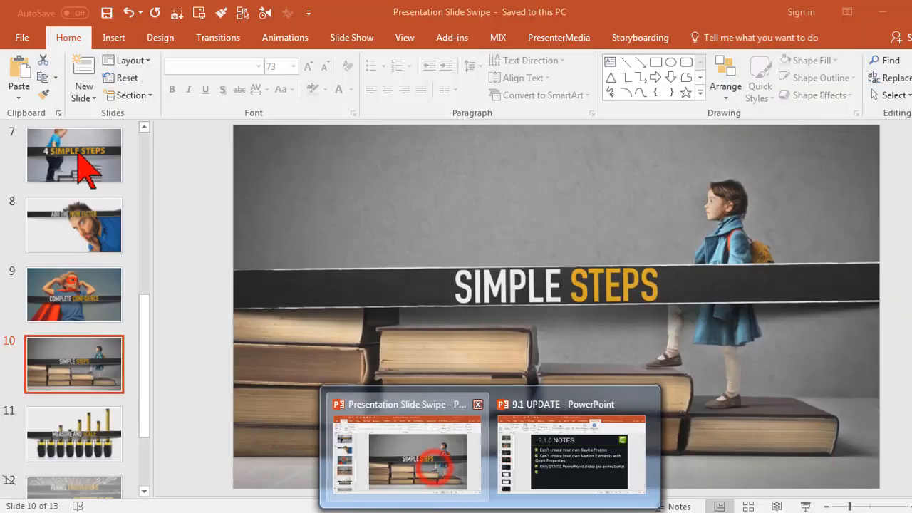
click(141, 135)
scroll(107, 146, up, 3)
click(98, 157)
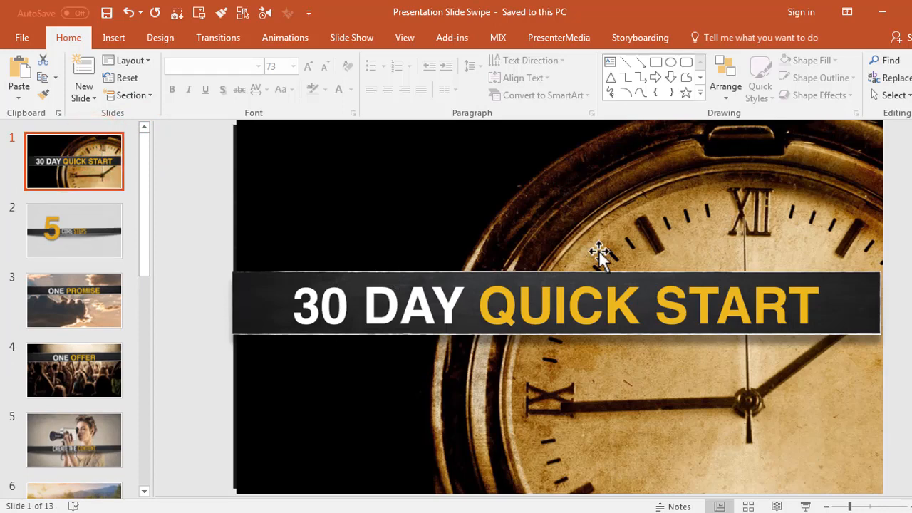
click(77, 231)
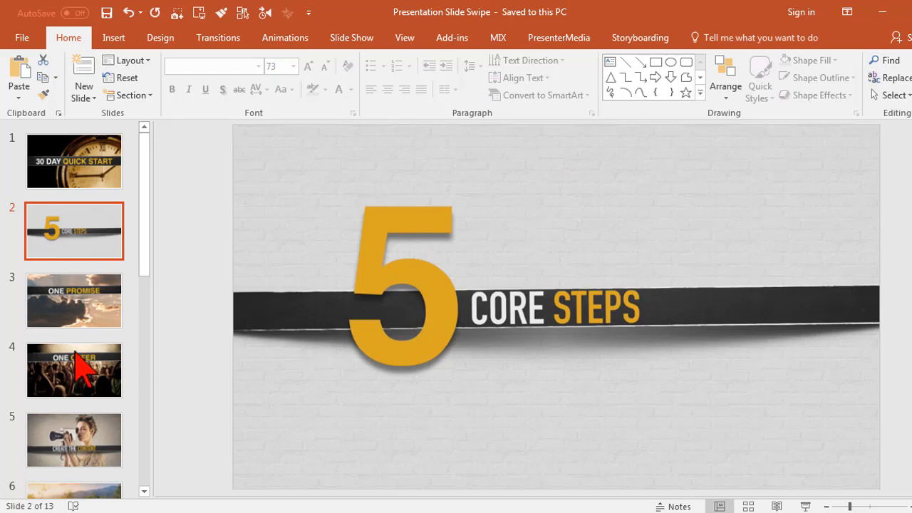
click(84, 309)
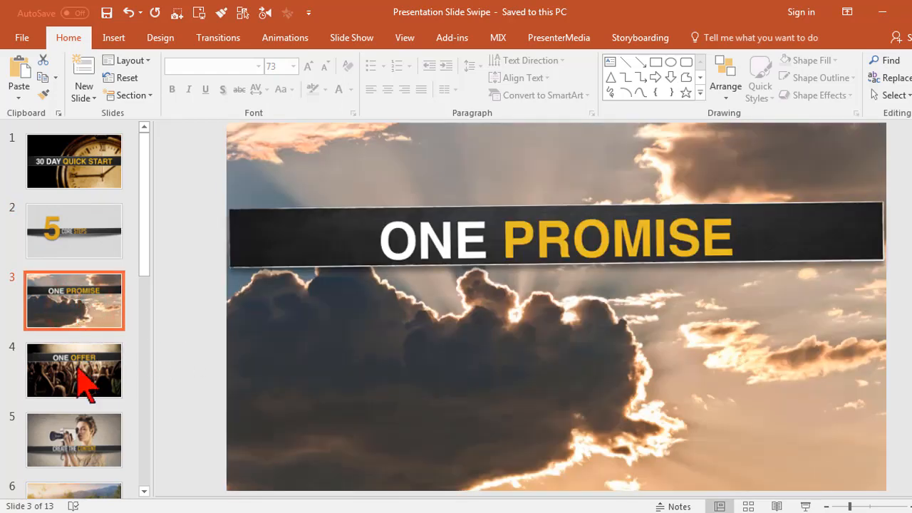
click(91, 449)
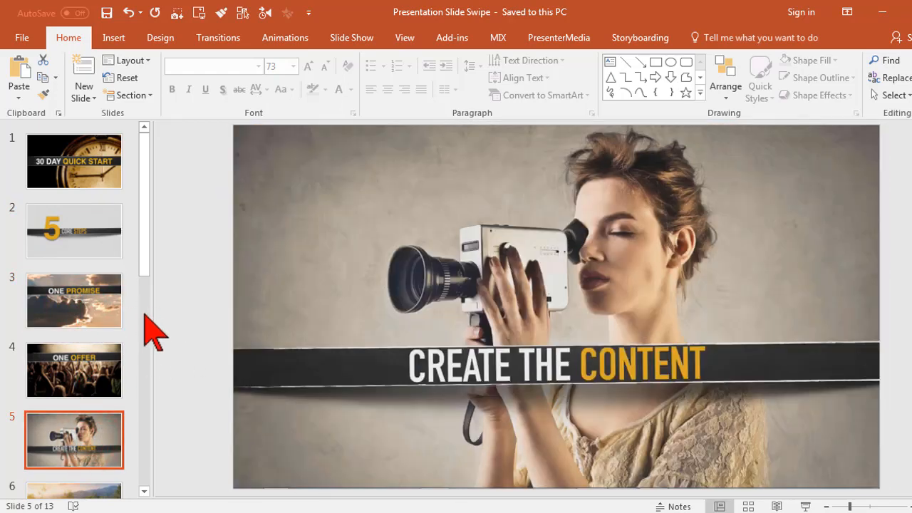
click(143, 338)
click(105, 470)
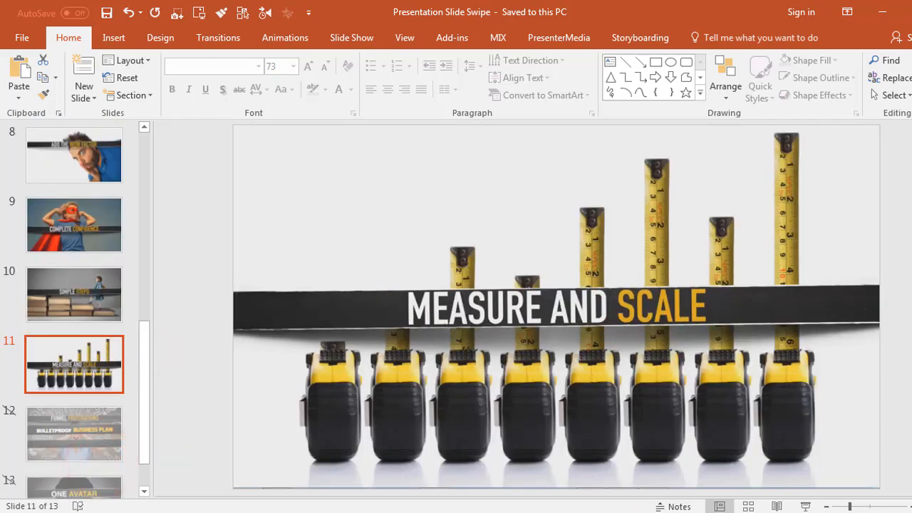
key(F10)
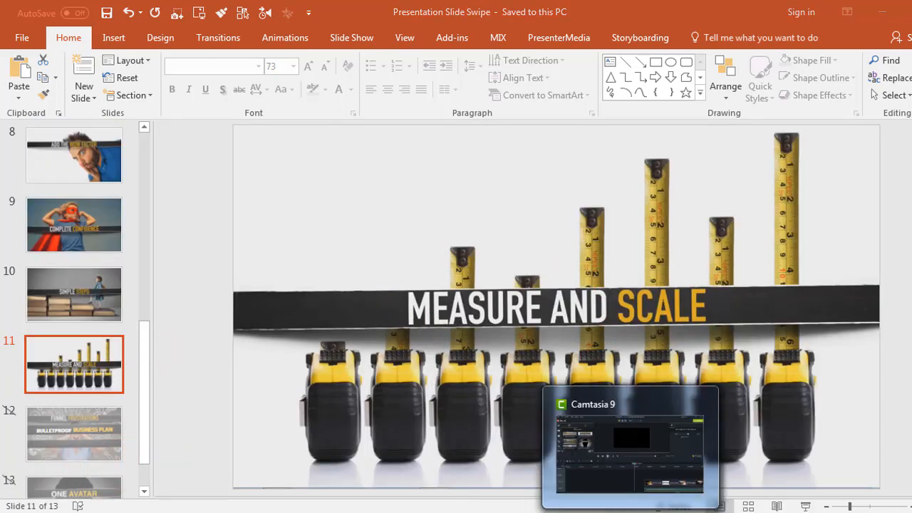
Examine how the whole run of imported slides on Video 1 lines up with the narration audio below it
scroll(428, 327, down, 5)
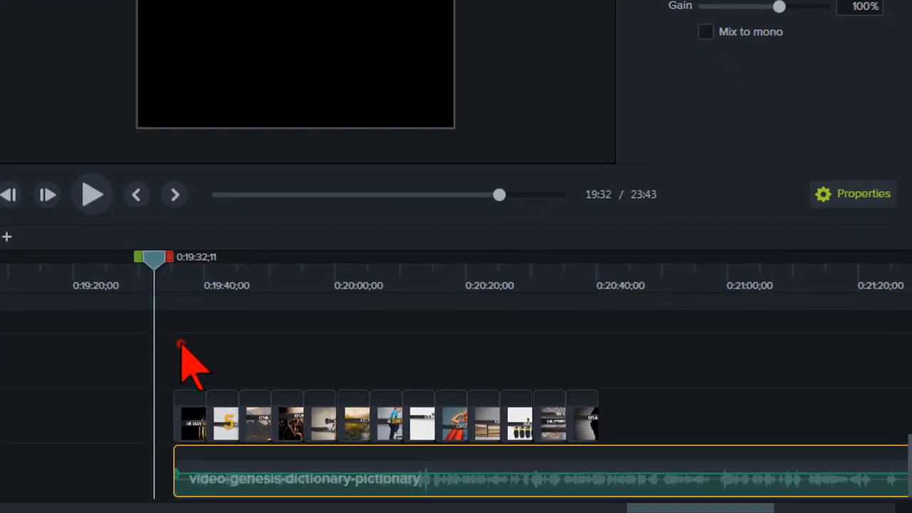
click(409, 384)
drag(182, 345, 663, 403)
click(663, 402)
click(404, 479)
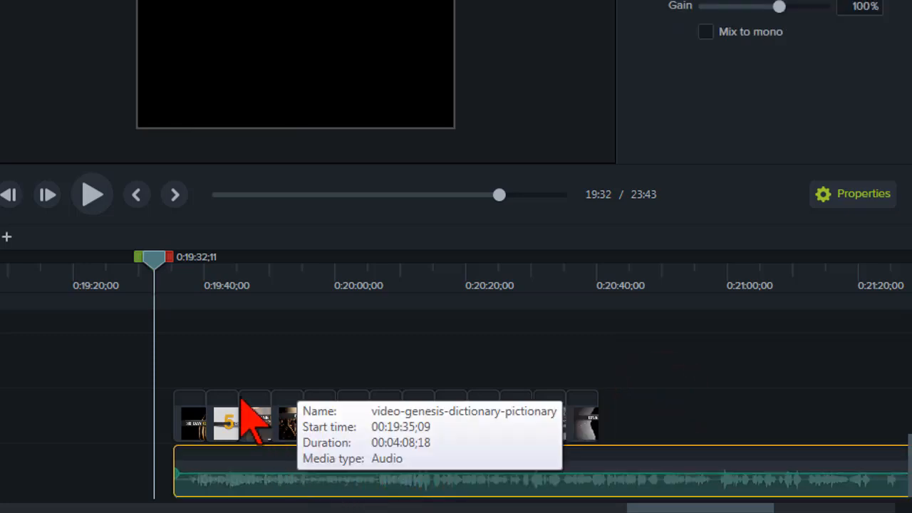
Select the 01-Presentation Slide Swipe clip and scrub between the first two slides, leaving the playhead at 0:19:43;06
scroll(175, 283, up, 5)
click(15, 428)
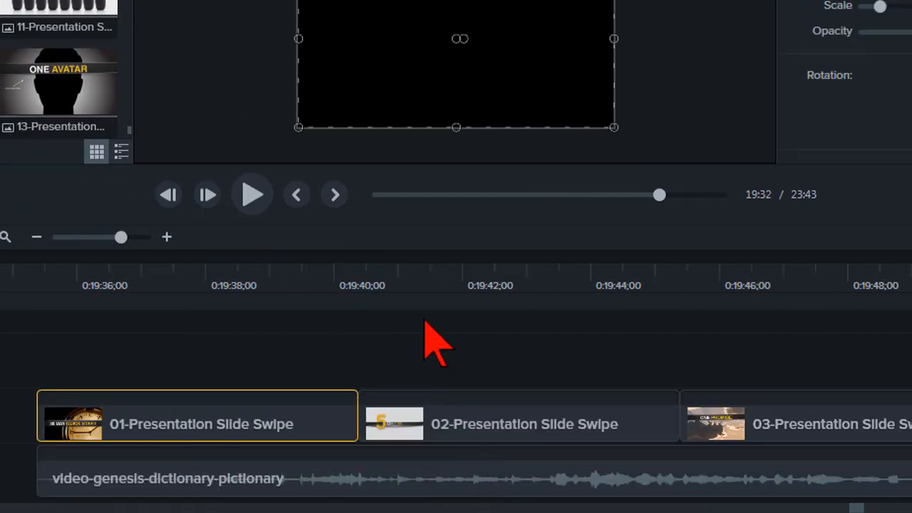
click(114, 420)
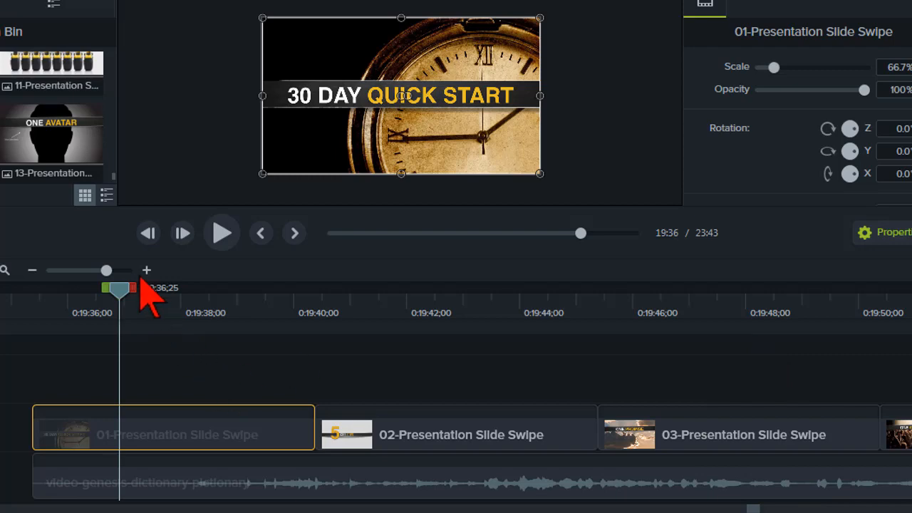
drag(123, 291, 358, 317)
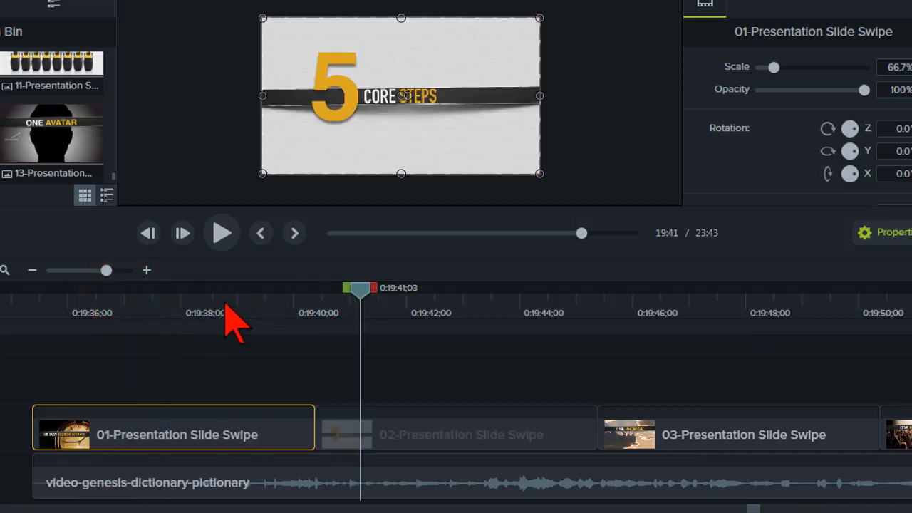
click(221, 307)
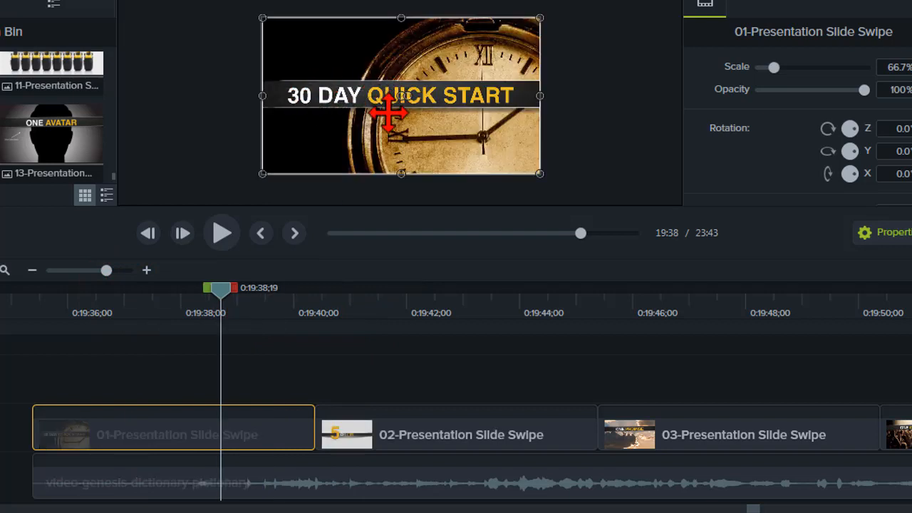
drag(227, 293, 485, 319)
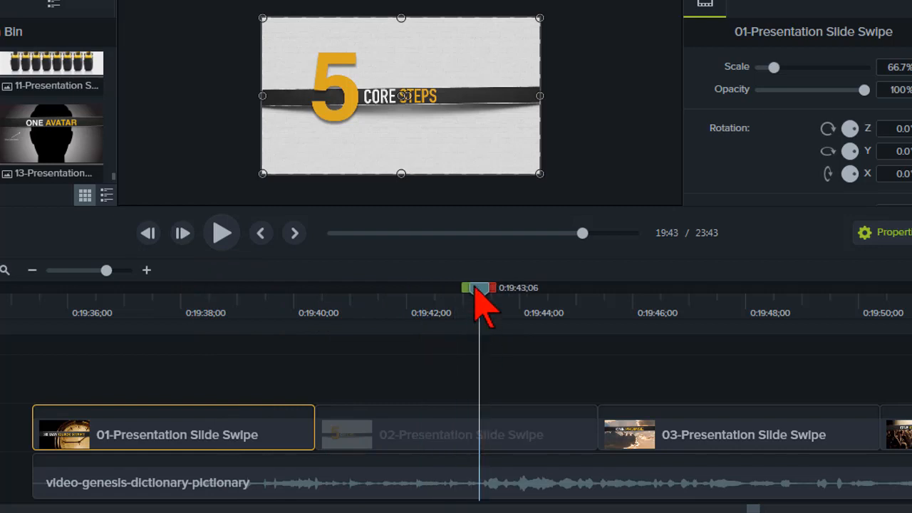
drag(474, 288, 516, 296)
click(479, 299)
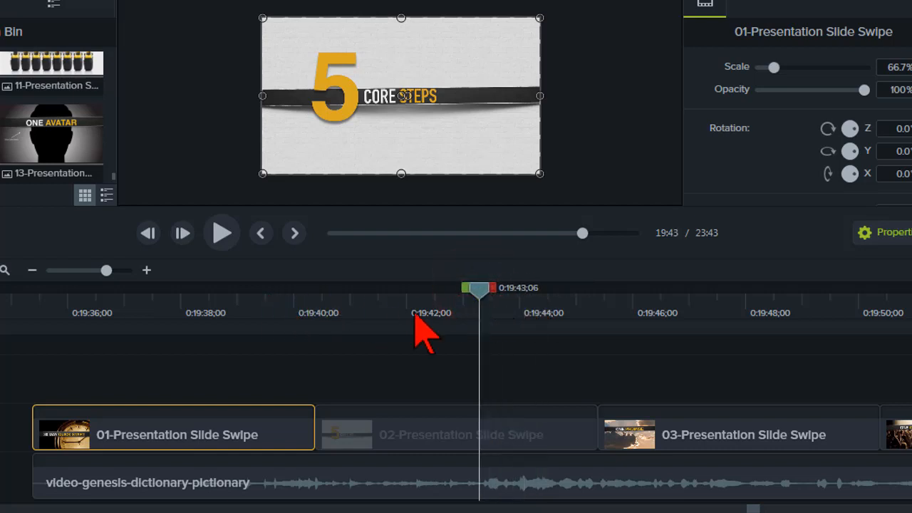
Mark 0:19:43;06 with a media marker on the audio clip, and replace it with a timeline marker
click(271, 431)
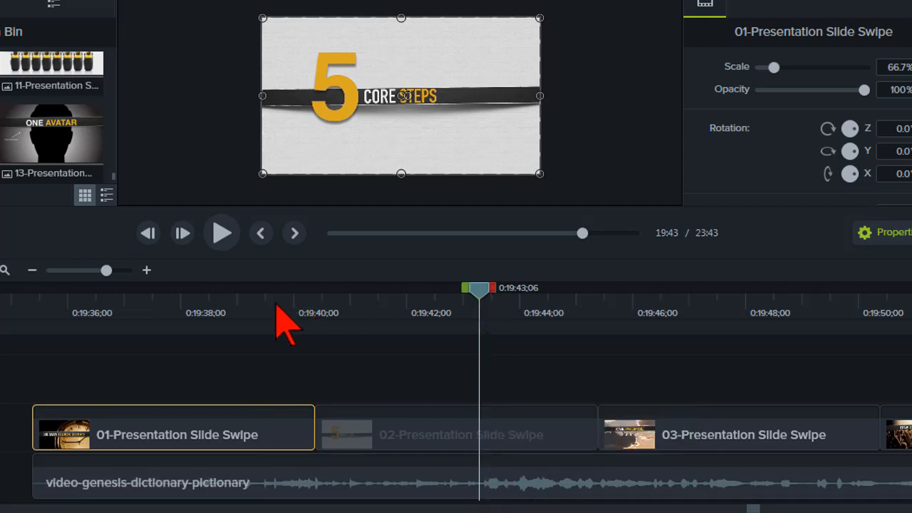
click(479, 460)
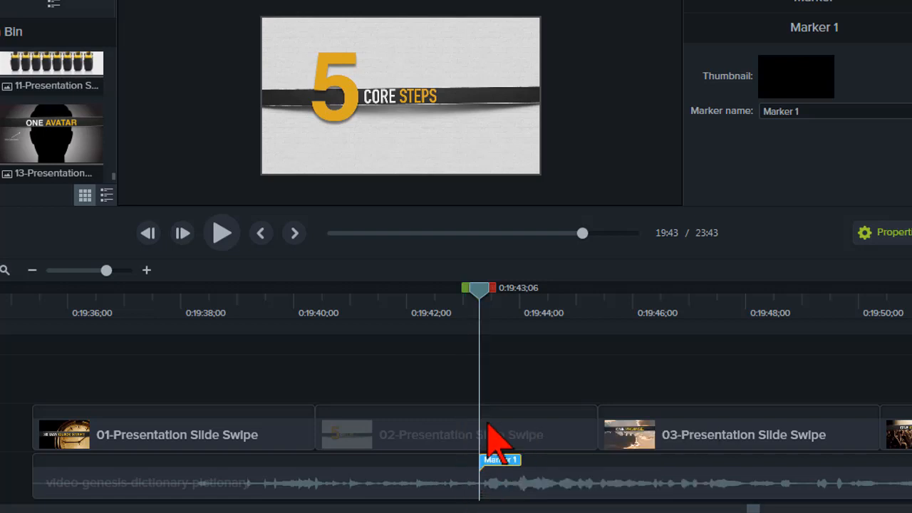
click(483, 289)
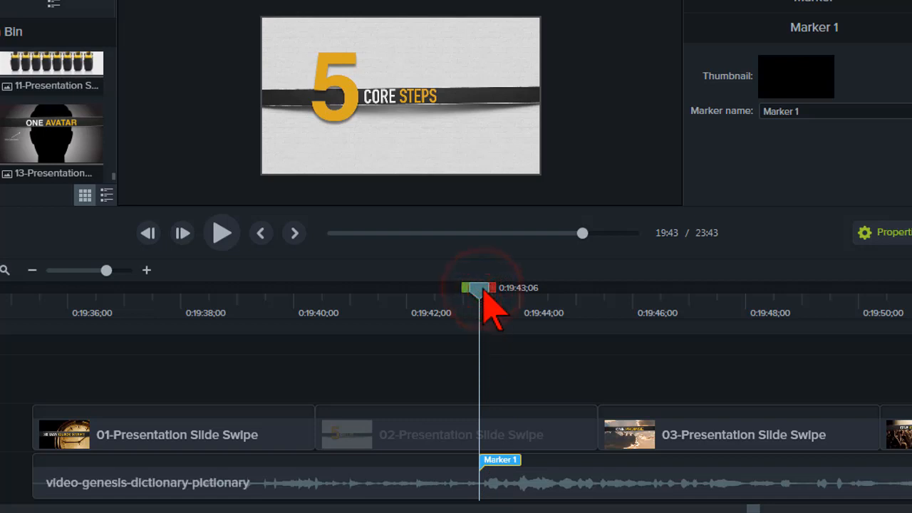
click(482, 324)
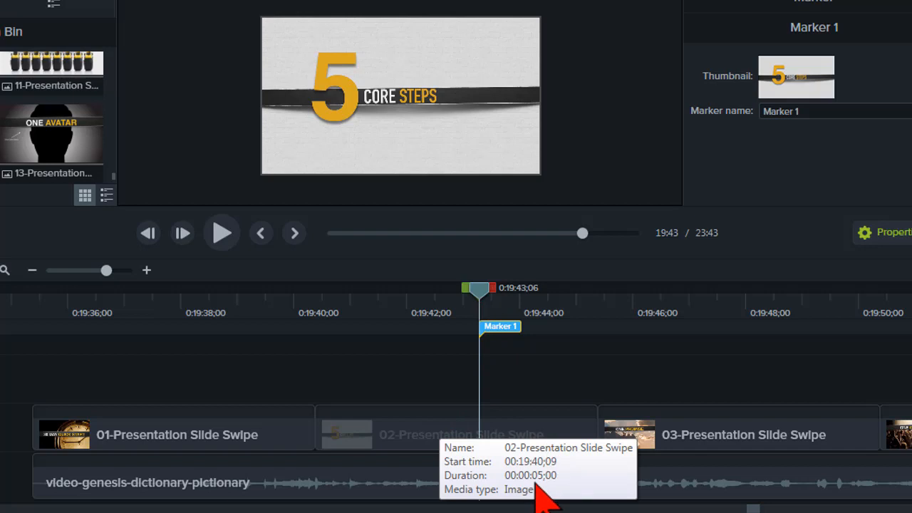
Select the second slide clip, and delete the timeline marker at 0:19:43;06
click(426, 429)
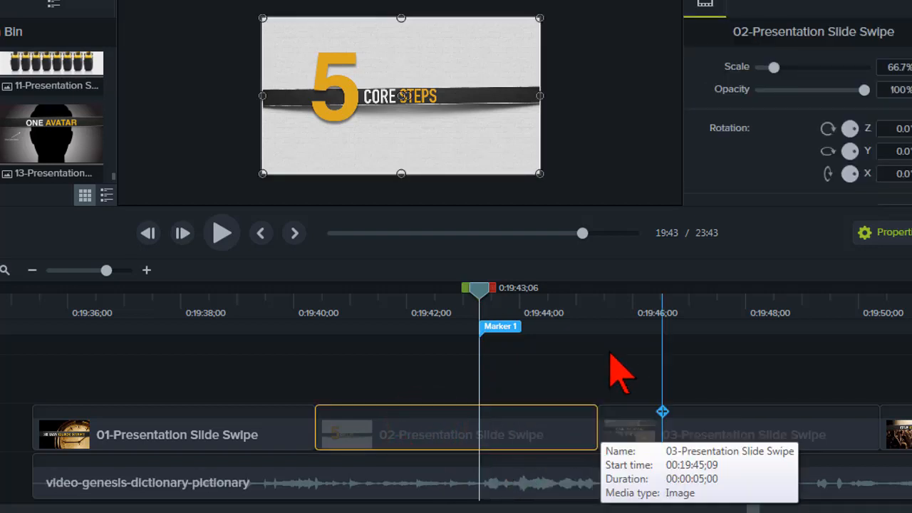
click(505, 327)
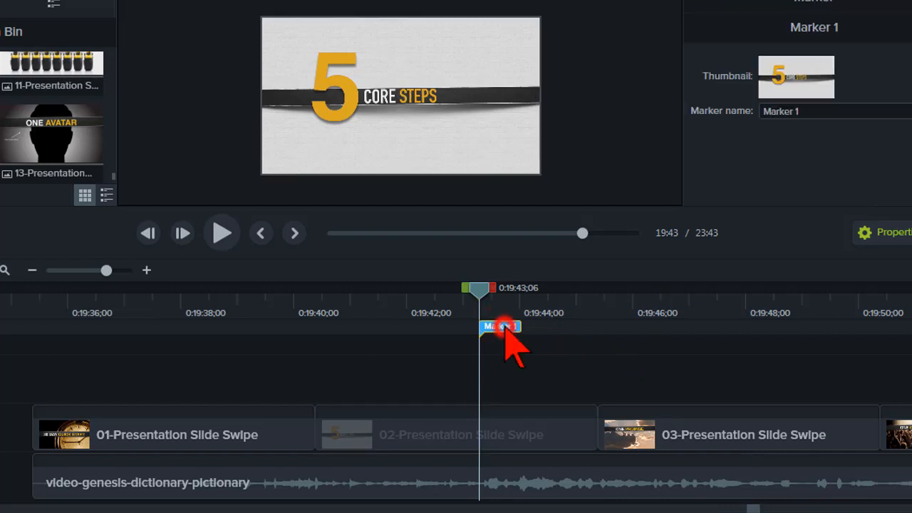
click(513, 344)
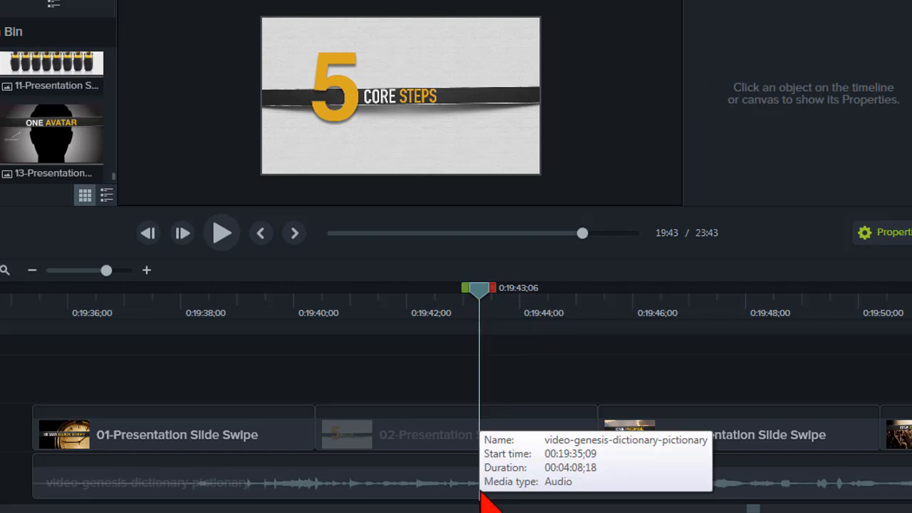
Add a media marker to the audio clip at 0:19:43;08 and place the playhead at 0:19:38;25
click(481, 462)
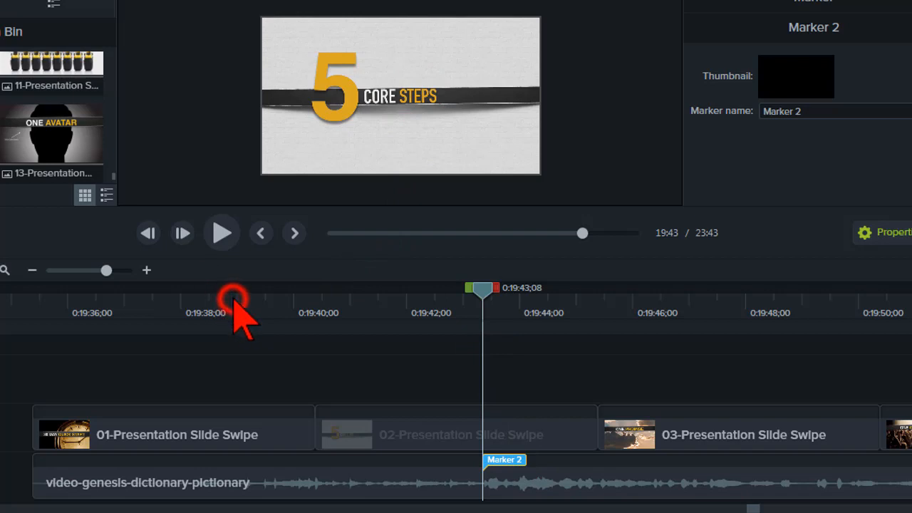
click(233, 300)
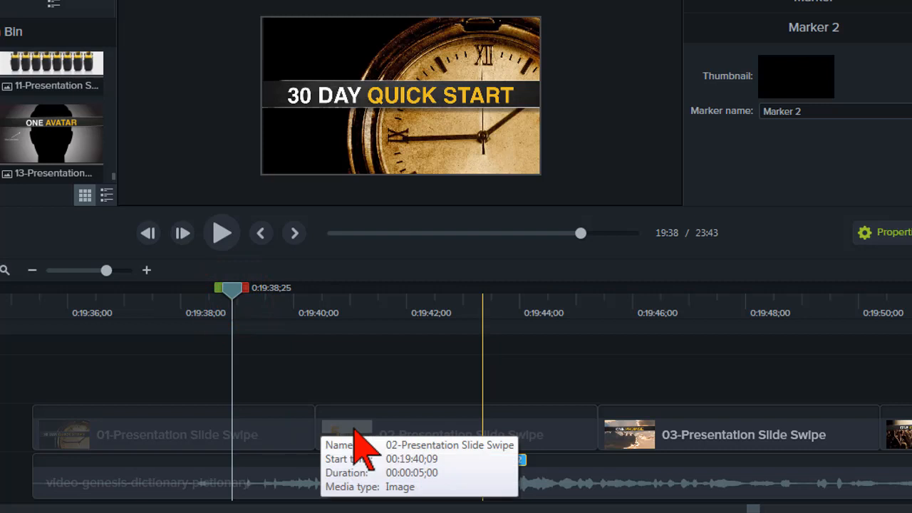
Move the 02-Presentation Slide Swipe clip and the slides after it to start at Marker 2, and rename that marker Slide 2
click(354, 430)
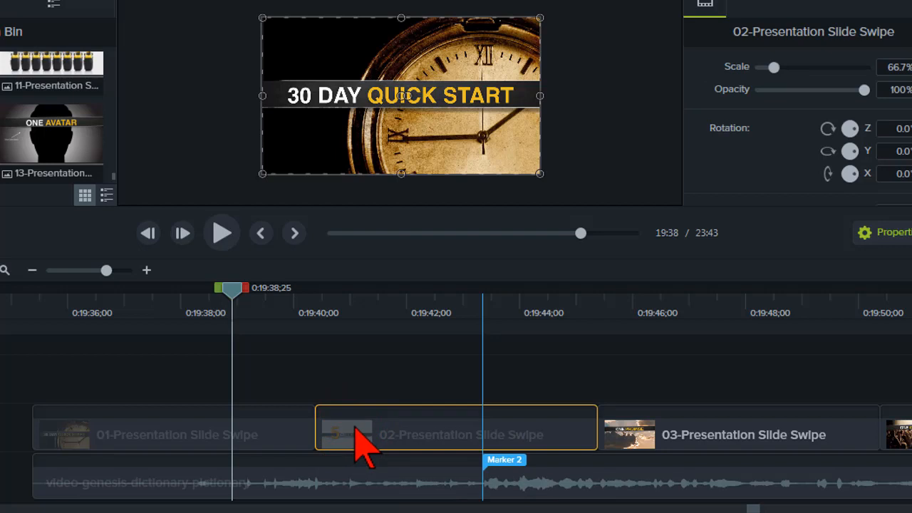
mouse_move(354, 430)
mouse_down()
mouse_move(456, 452)
mouse_move(521, 449)
mouse_up()
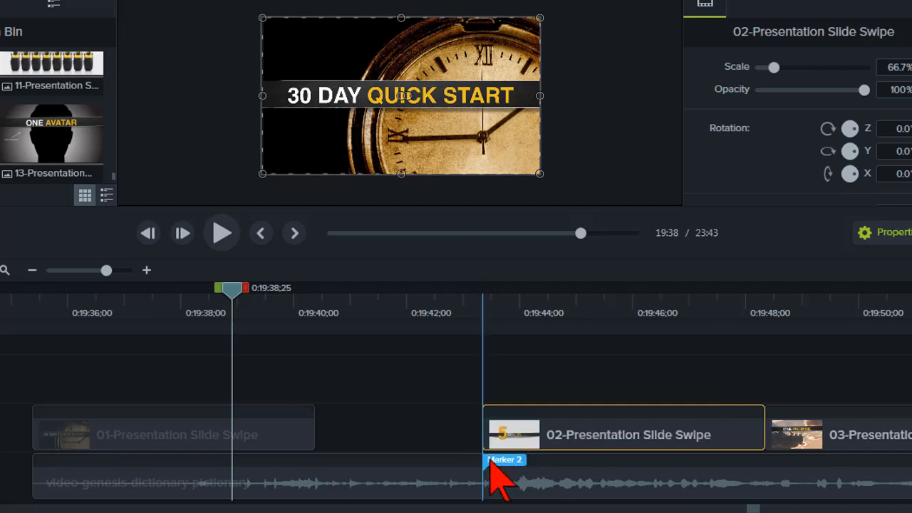
click(505, 460)
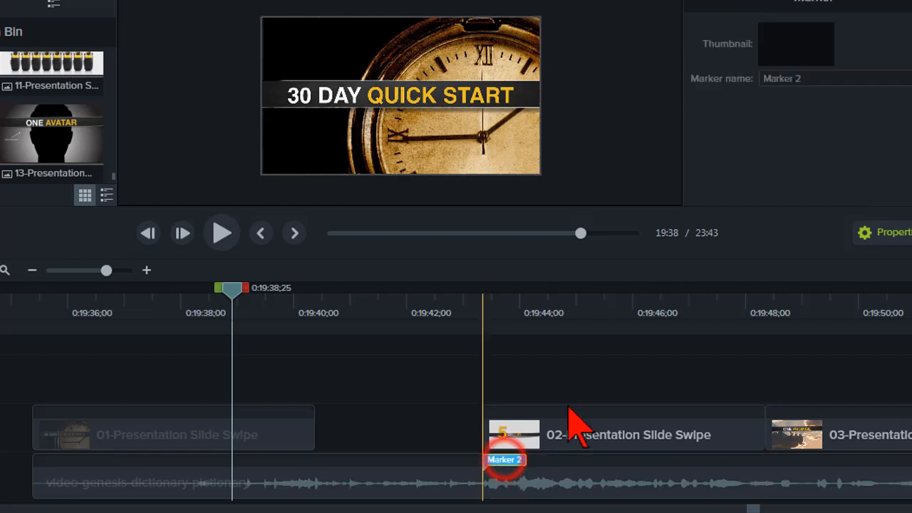
click(802, 115)
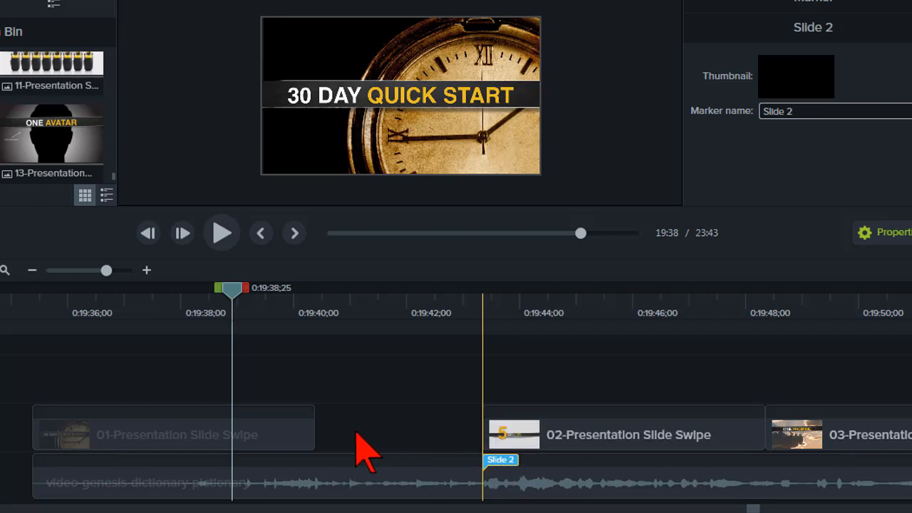
Extend the end of the 01-Presentation Slide Swipe clip to the Slide 2 marker, closing the gap before the second slide
click(290, 430)
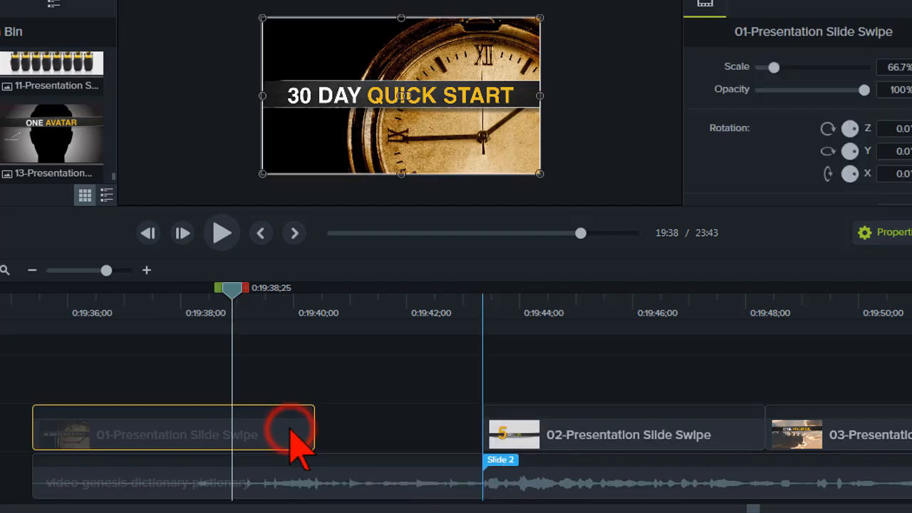
drag(314, 437, 493, 440)
Add a media marker to the audio clip at 0:19:54;23 and name it Slide 3
drag(232, 289, 764, 324)
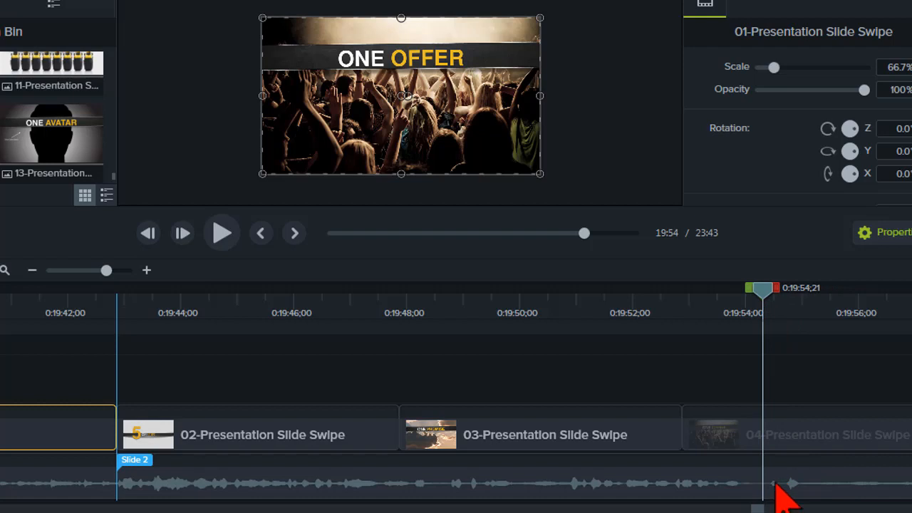
click(764, 463)
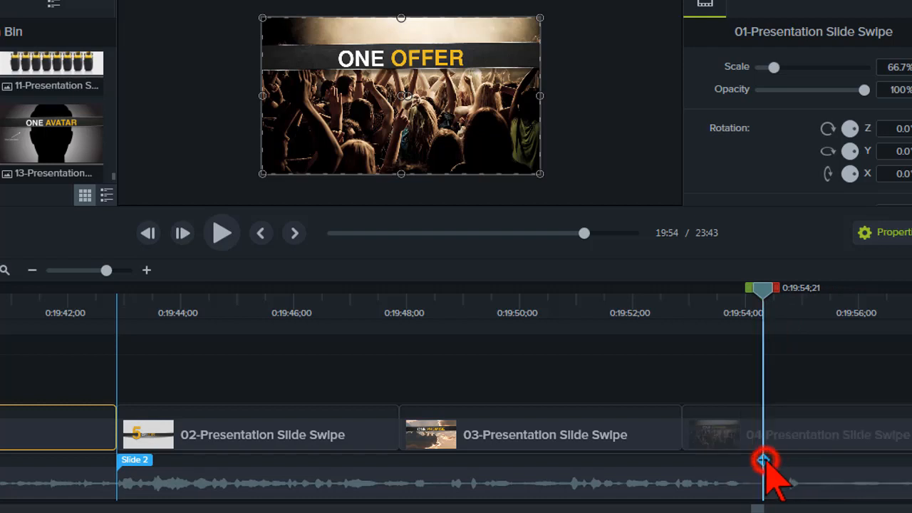
click(783, 111)
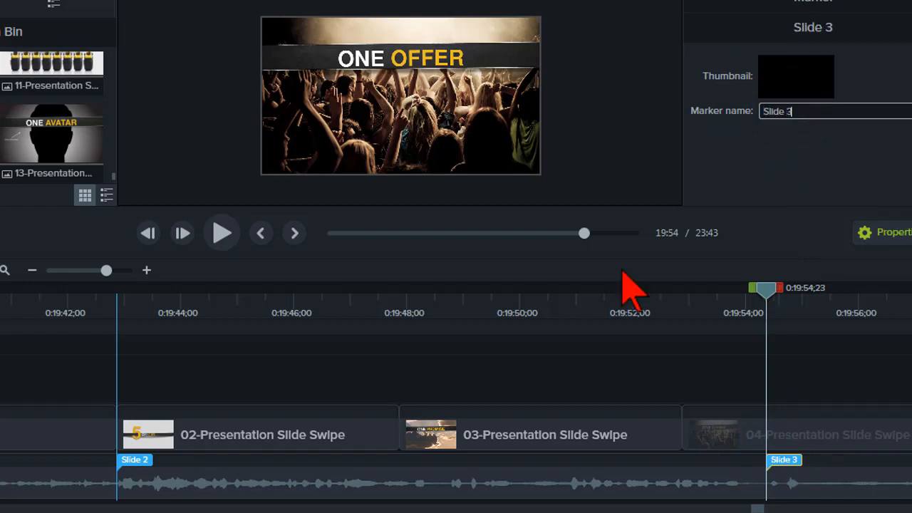
Move the 03-Presentation Slide Swipe clip and the slides after it to the Slide 3 marker, and extend the second slide to meet it
click(470, 438)
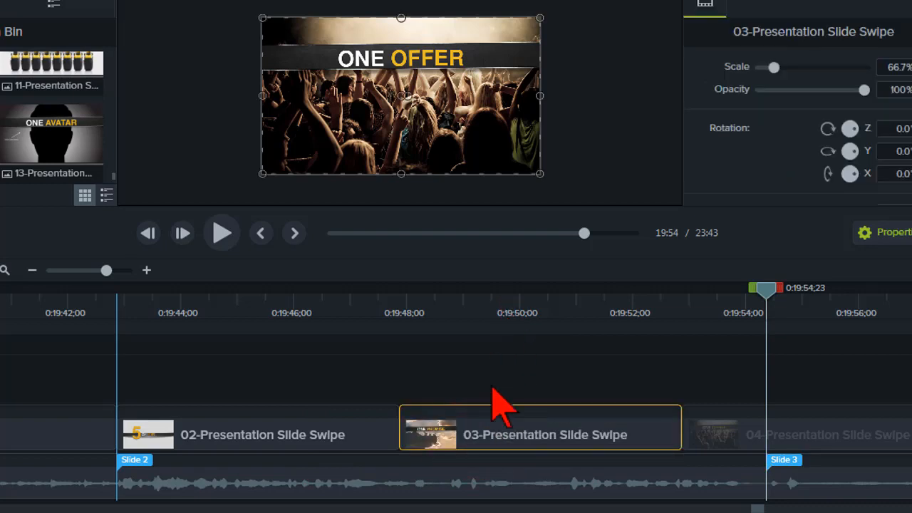
drag(458, 428, 816, 437)
drag(399, 437, 786, 417)
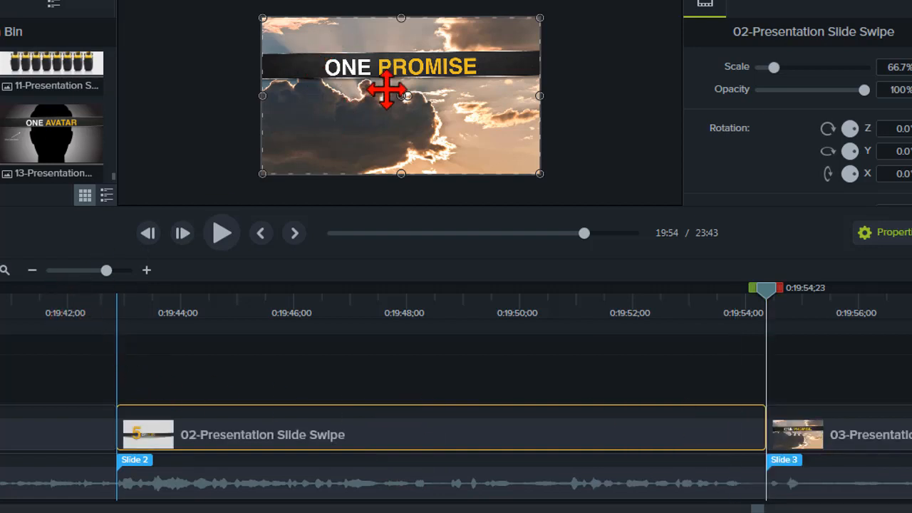
drag(71, 302, 293, 300)
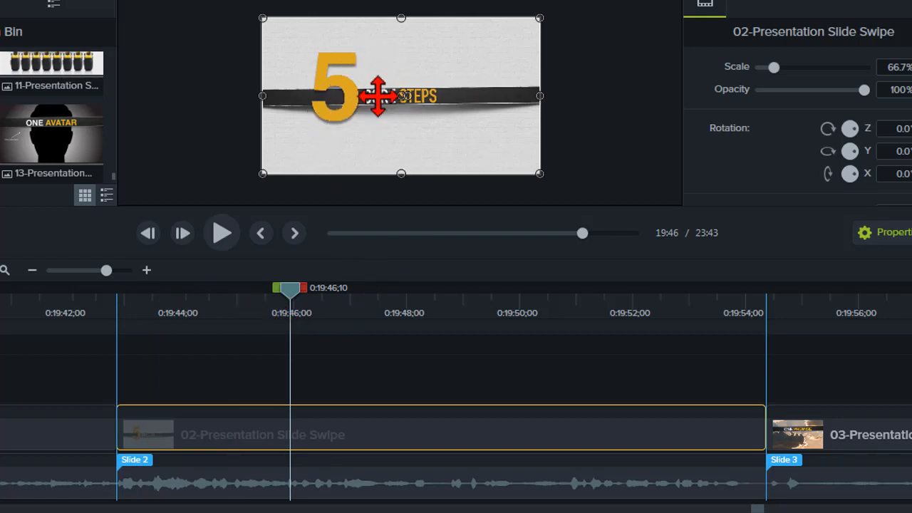
Add a Fade transition between the first and second slide clips, and preview it from 0:19:42;12
click(67, 304)
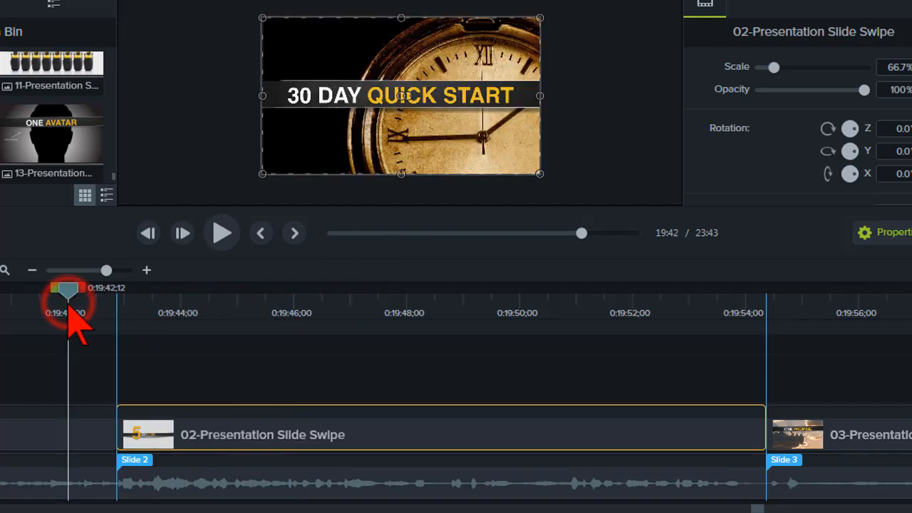
click(83, 426)
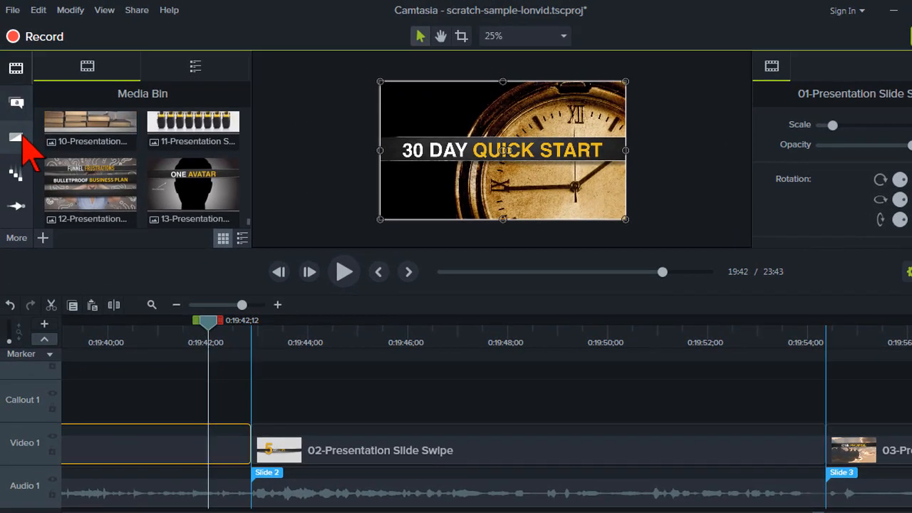
click(18, 138)
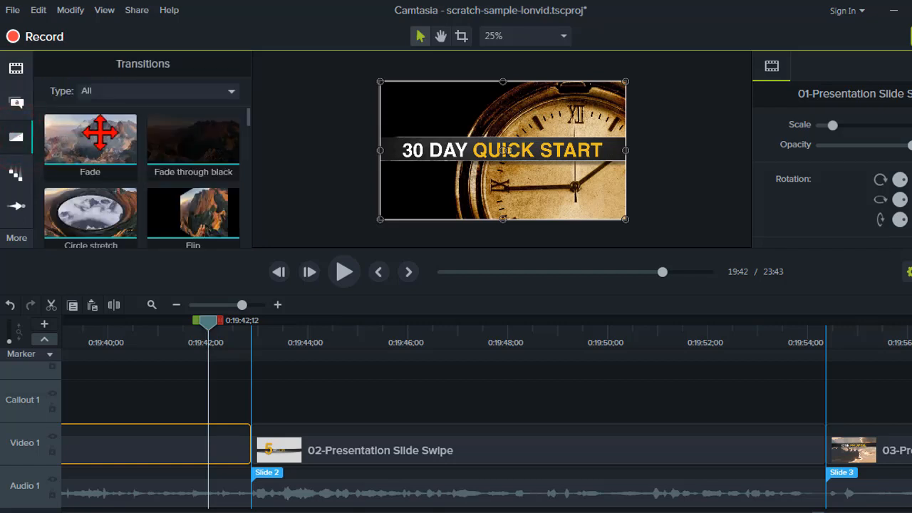
drag(100, 134, 247, 451)
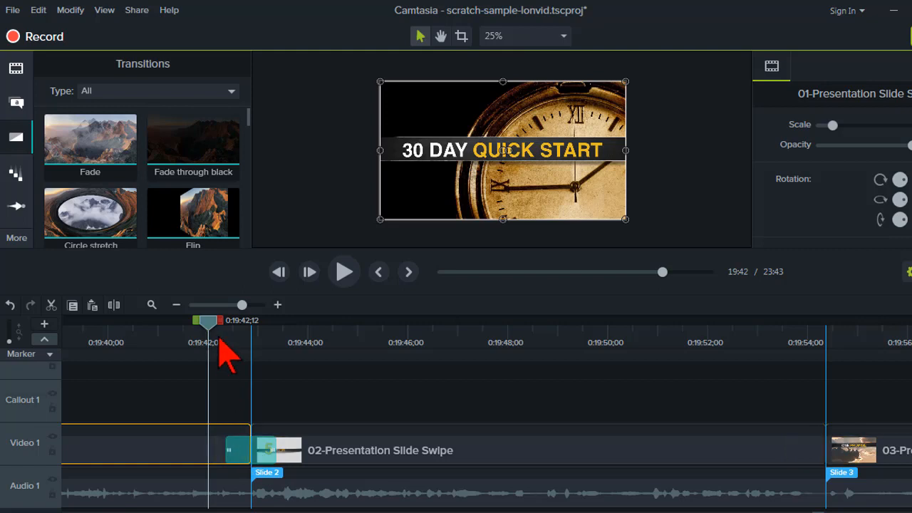
click(338, 271)
click(338, 265)
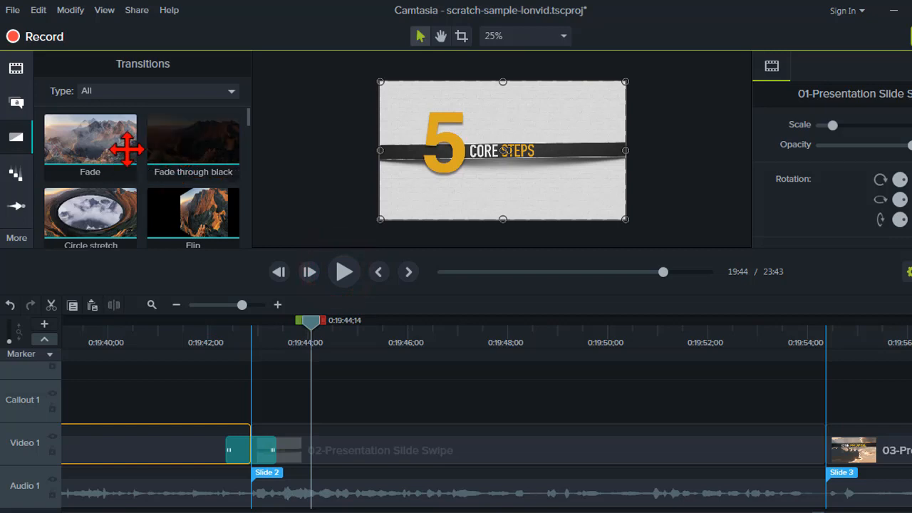
Browse further down the available transitions, and zoom the timeline out to show more of the slide clips
drag(250, 122, 252, 165)
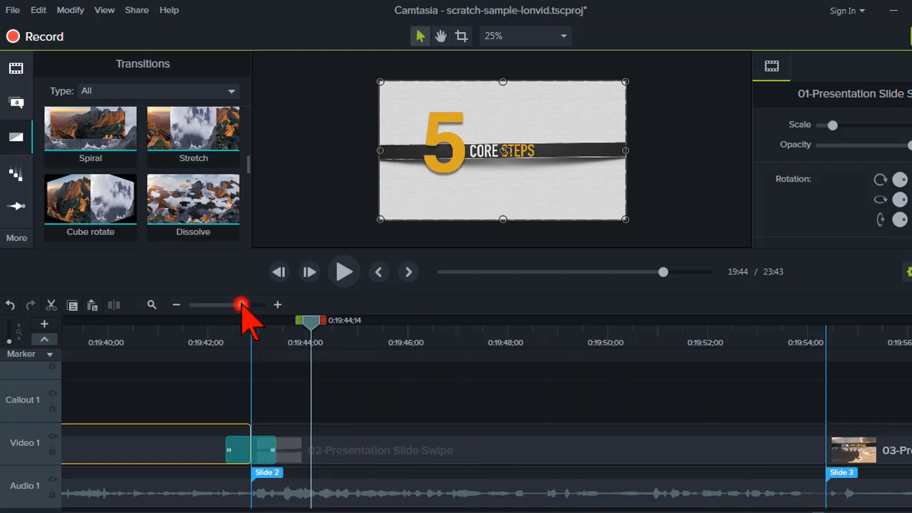
drag(238, 306, 233, 307)
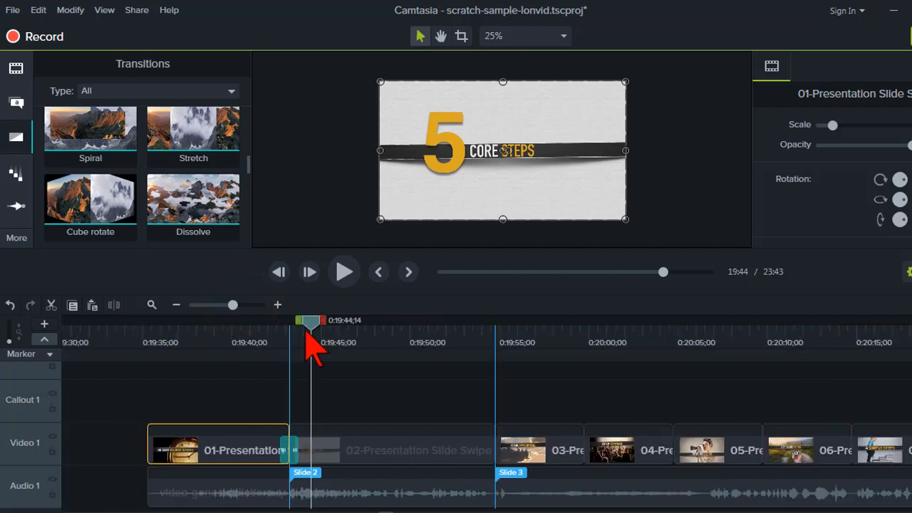